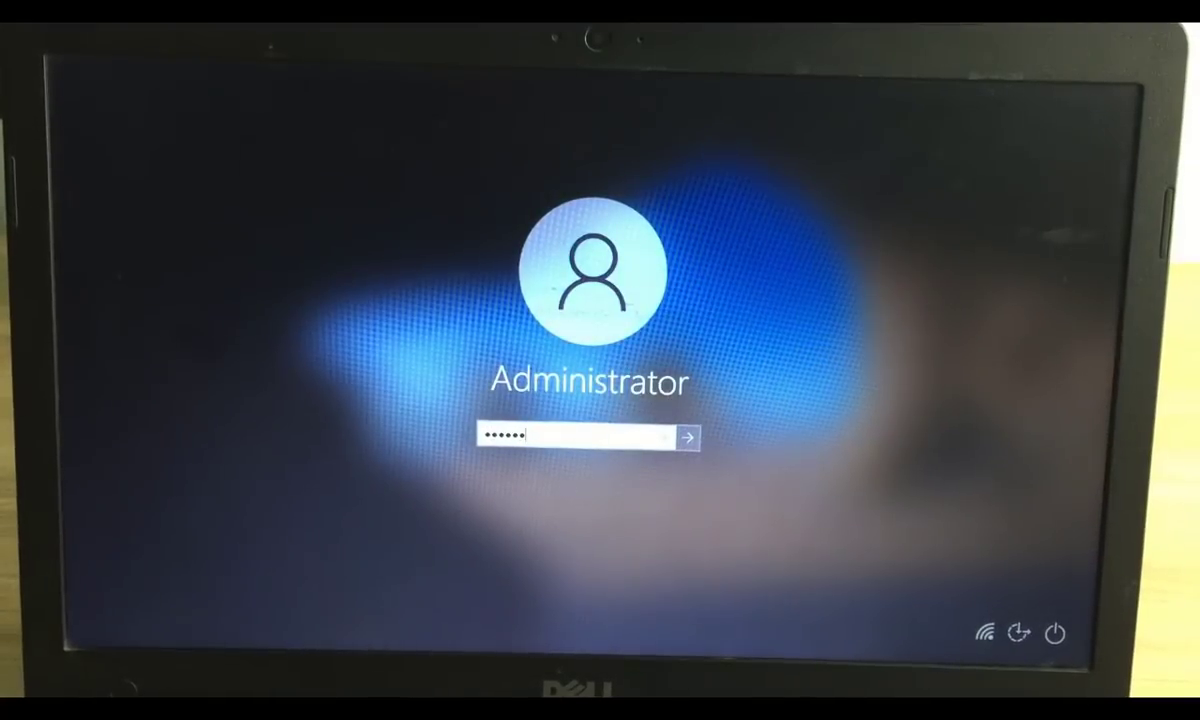
# Try Administrator passwords 1234 and 123567 at the Windows 10 login, both rejected
pyautogui.write('4')
pyautogui.press('Return')
pyautogui.press('Return')
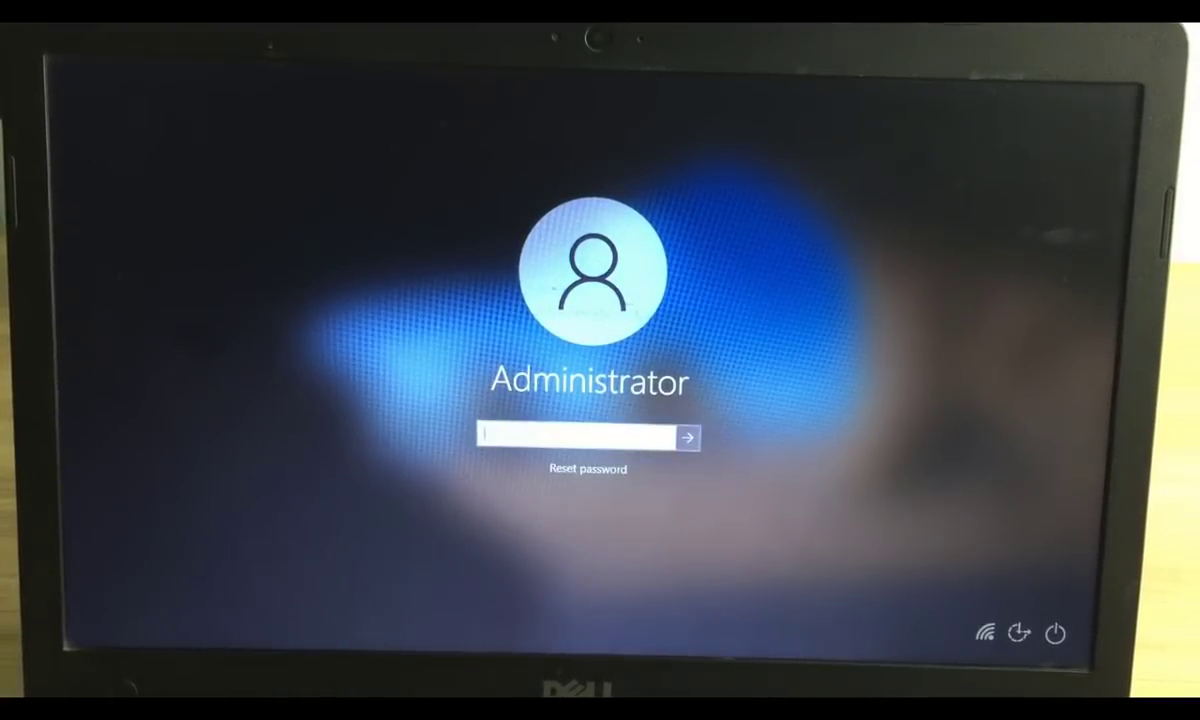
pyautogui.write('123567')
pyautogui.press('Return')
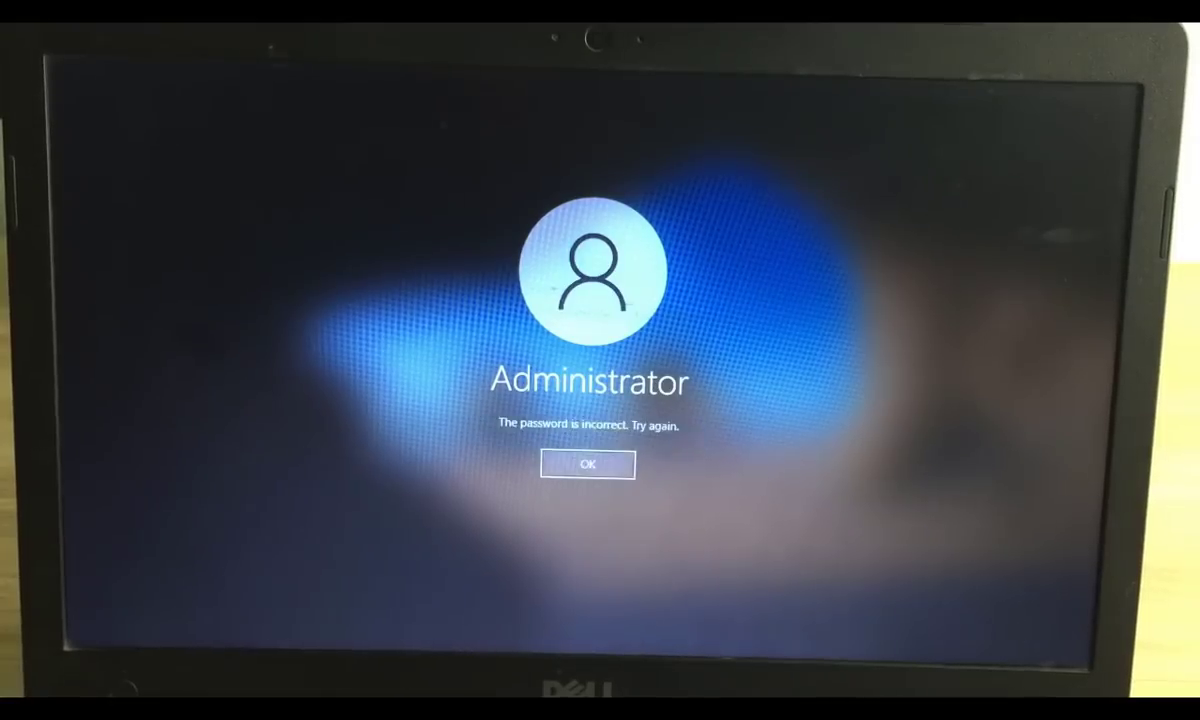
pyautogui.press('Return')
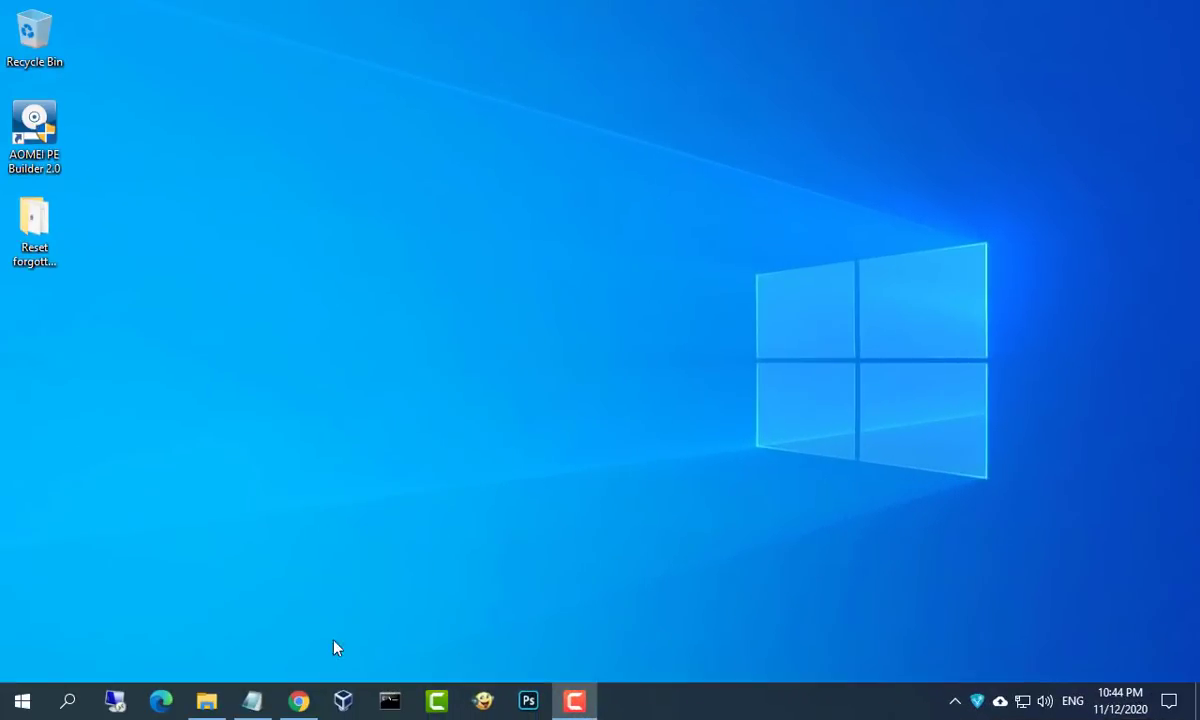
# Open the Reset password notes in Notepad and read through the listed steps
pyautogui.click(254, 702)
pyautogui.moveTo(93, 52); pyautogui.dragTo(470, 52)
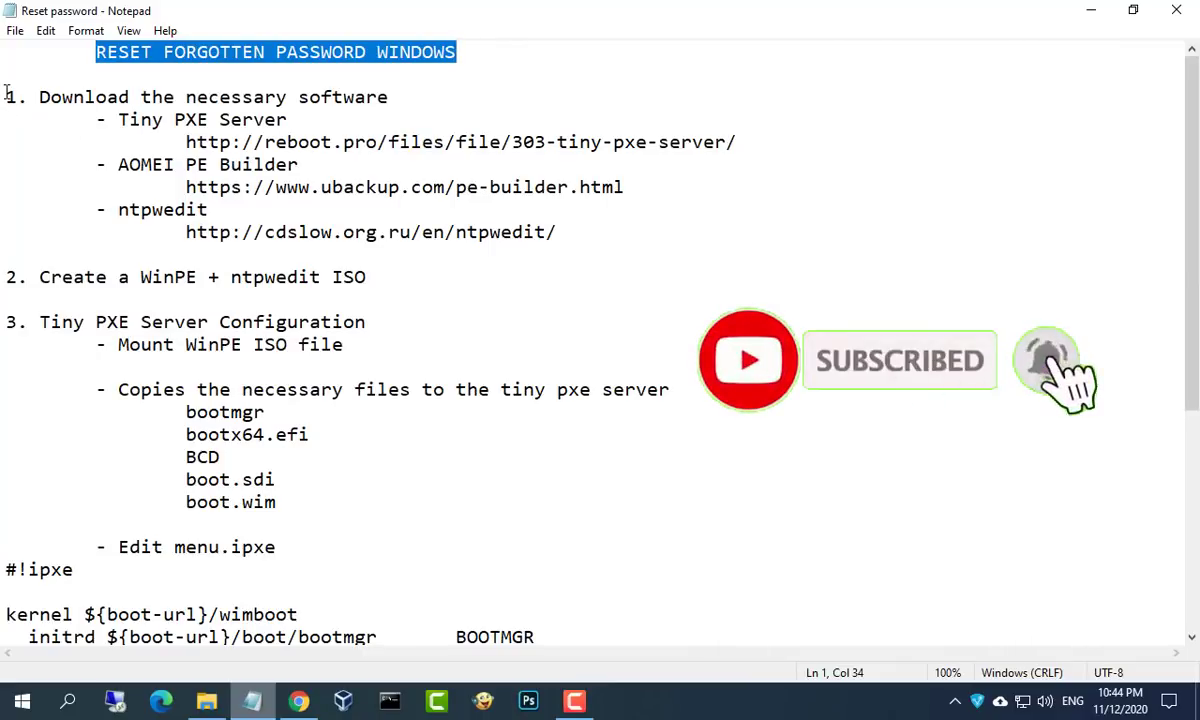
pyautogui.moveTo(6, 99); pyautogui.dragTo(503, 592)
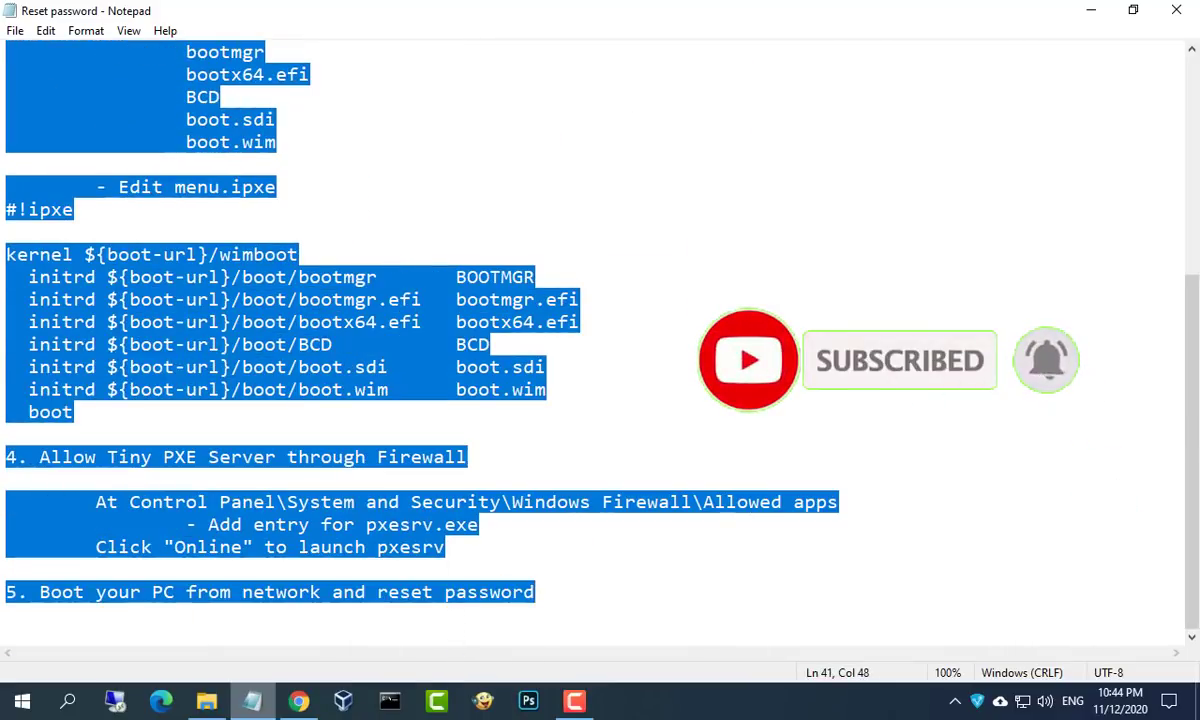
pyautogui.doubleClick(3, 590)
pyautogui.scroll(3, 400, 530)
pyautogui.scroll(2, 105, 155)
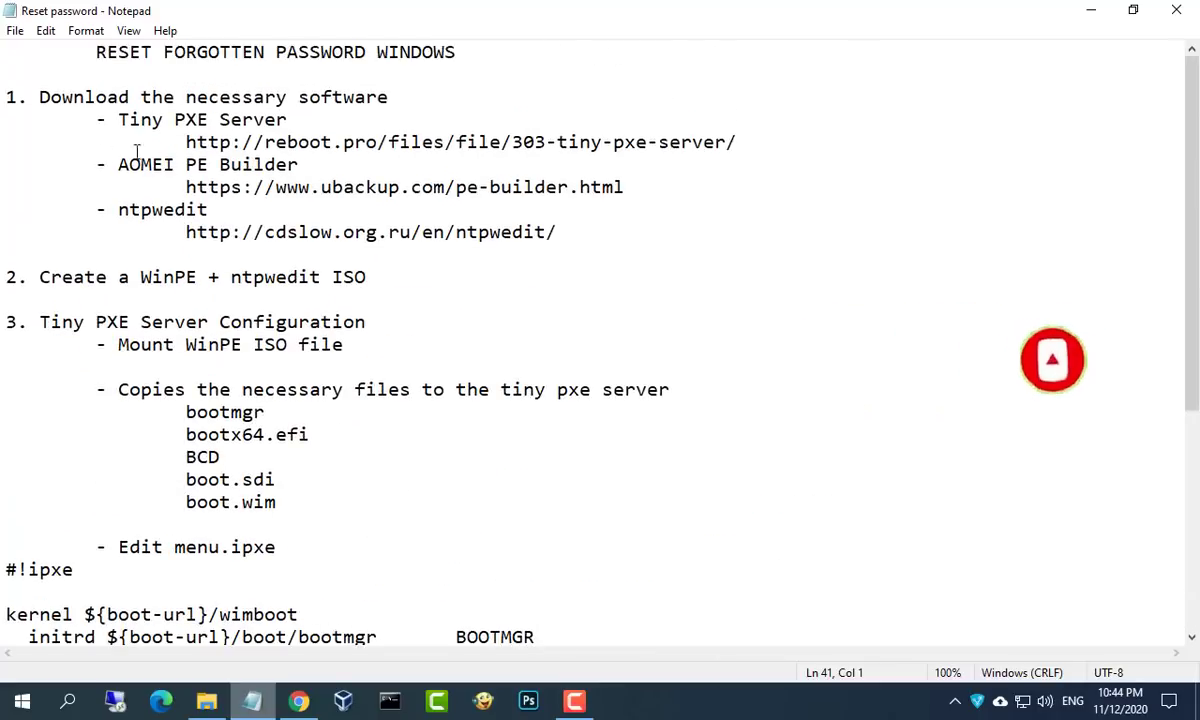
# Highlight the download-software list and the Tiny PXE Server entry with its link
pyautogui.moveTo(135, 104); pyautogui.dragTo(555, 232)
pyautogui.click(8, 97)
pyautogui.moveTo(118, 119); pyautogui.dragTo(725, 142)
pyautogui.click(1107, 17)
# View the Tiny PXE Server reboot.pro page and highlight its Download label
pyautogui.click(298, 700)
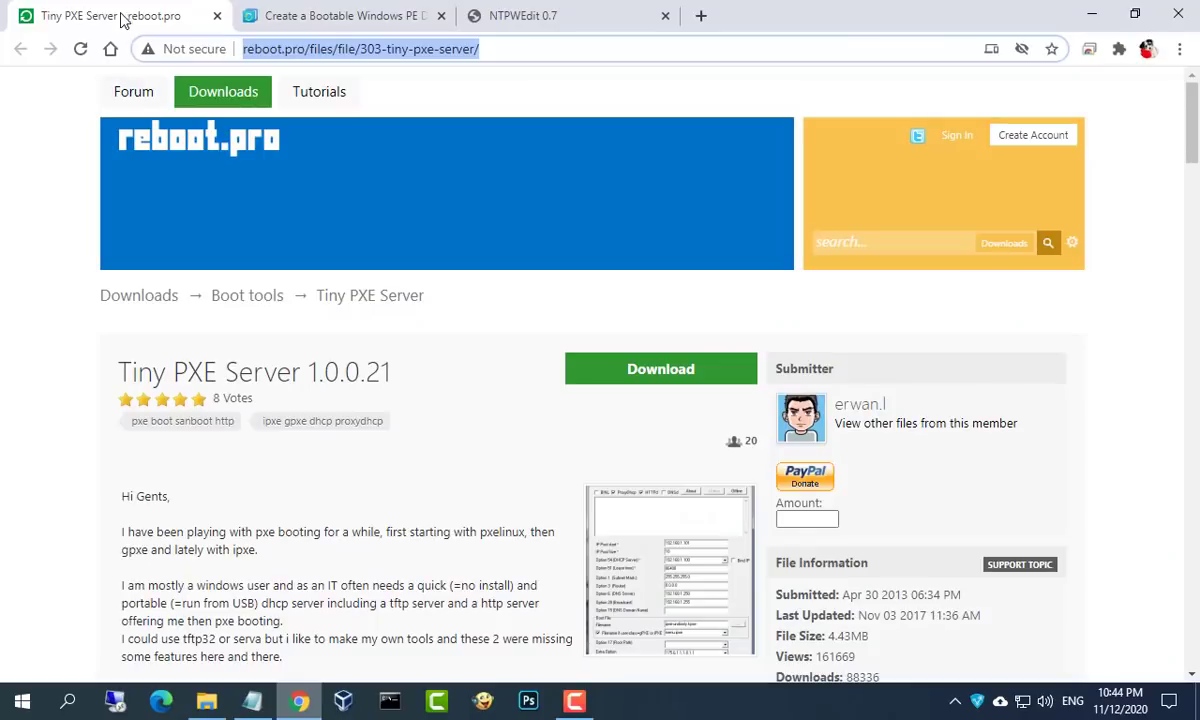
pyautogui.press('End')
pyautogui.moveTo(625, 369); pyautogui.dragTo(696, 402)
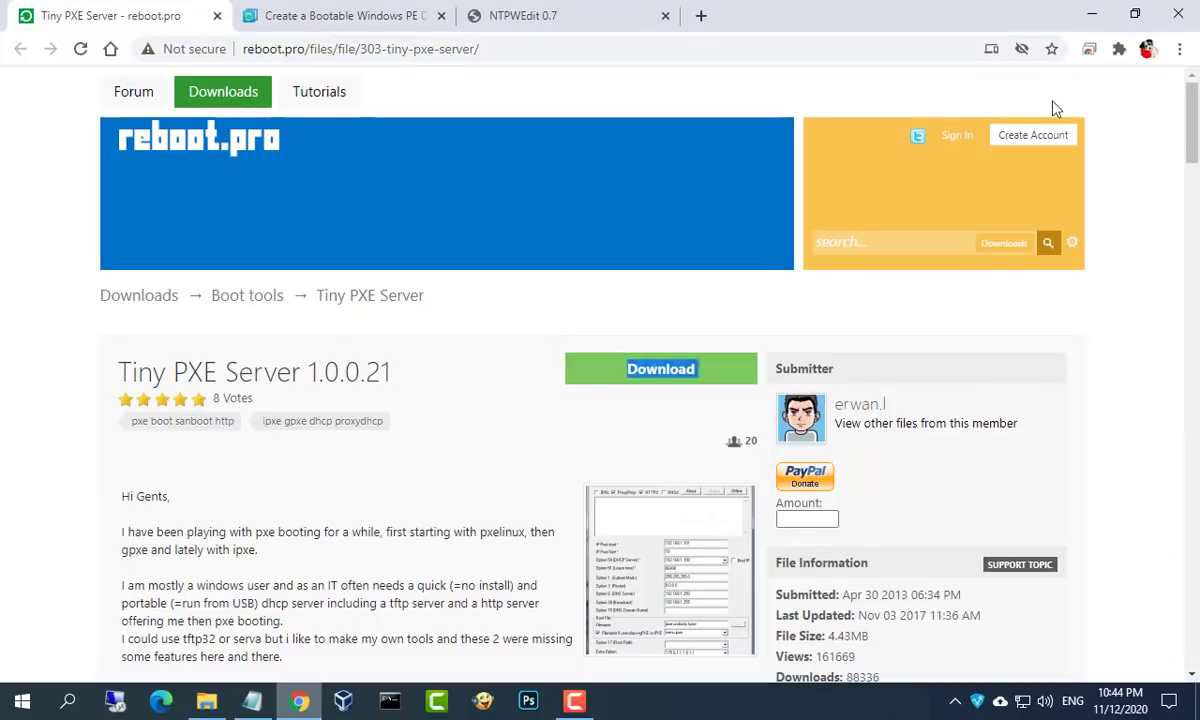
pyautogui.click(1092, 14)
# Check the downloaded Tiny PXE Server files in the pxesrv folder, including the pxesrv application
pyautogui.doubleClick(35, 240)
pyautogui.click(1058, 15)
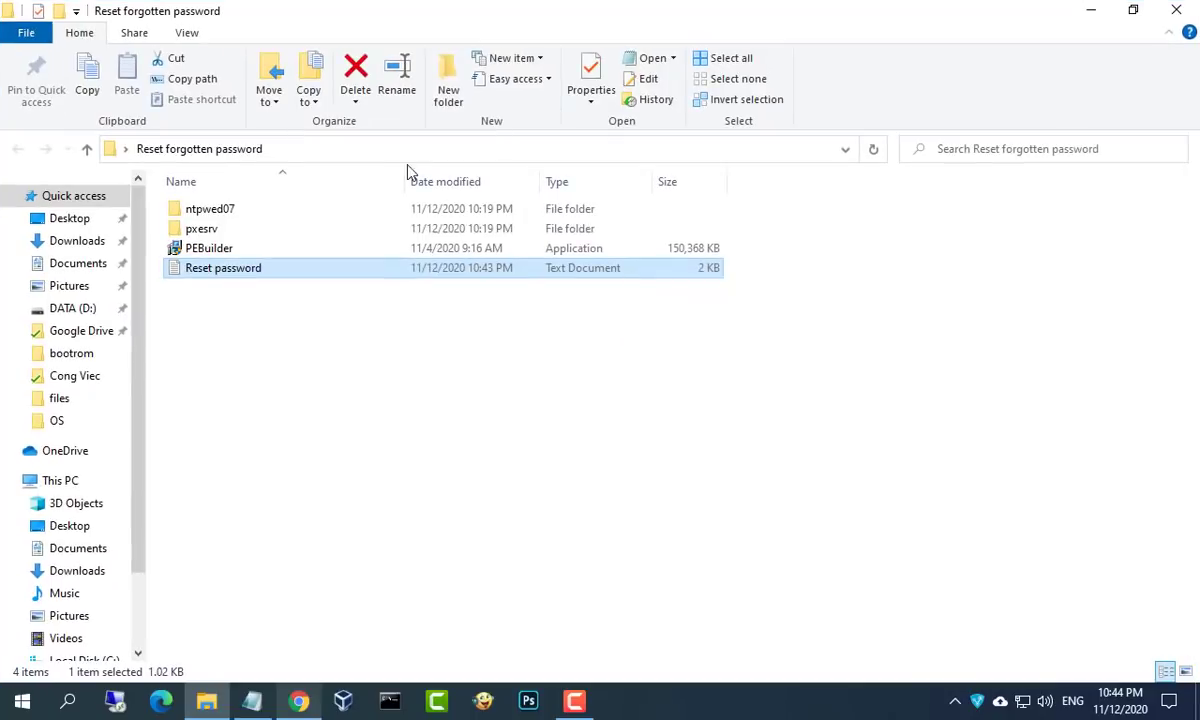
pyautogui.doubleClick(224, 230)
pyautogui.moveTo(190, 556); pyautogui.dragTo(338, 175)
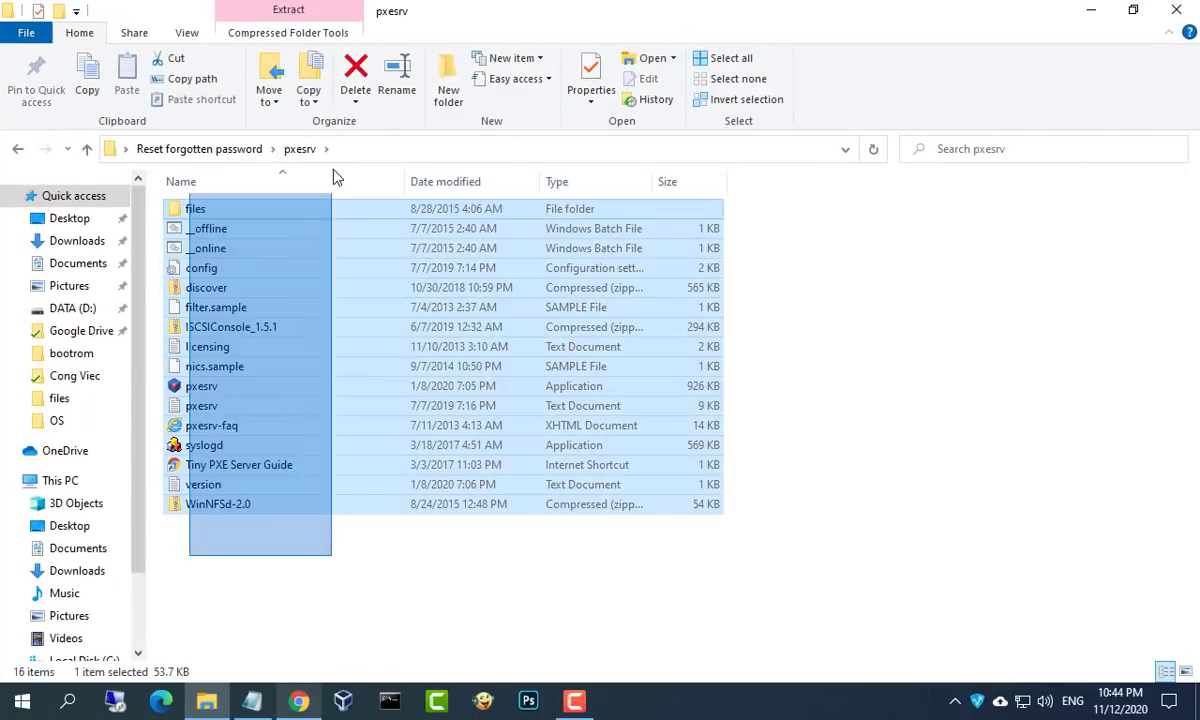
pyautogui.click(240, 388)
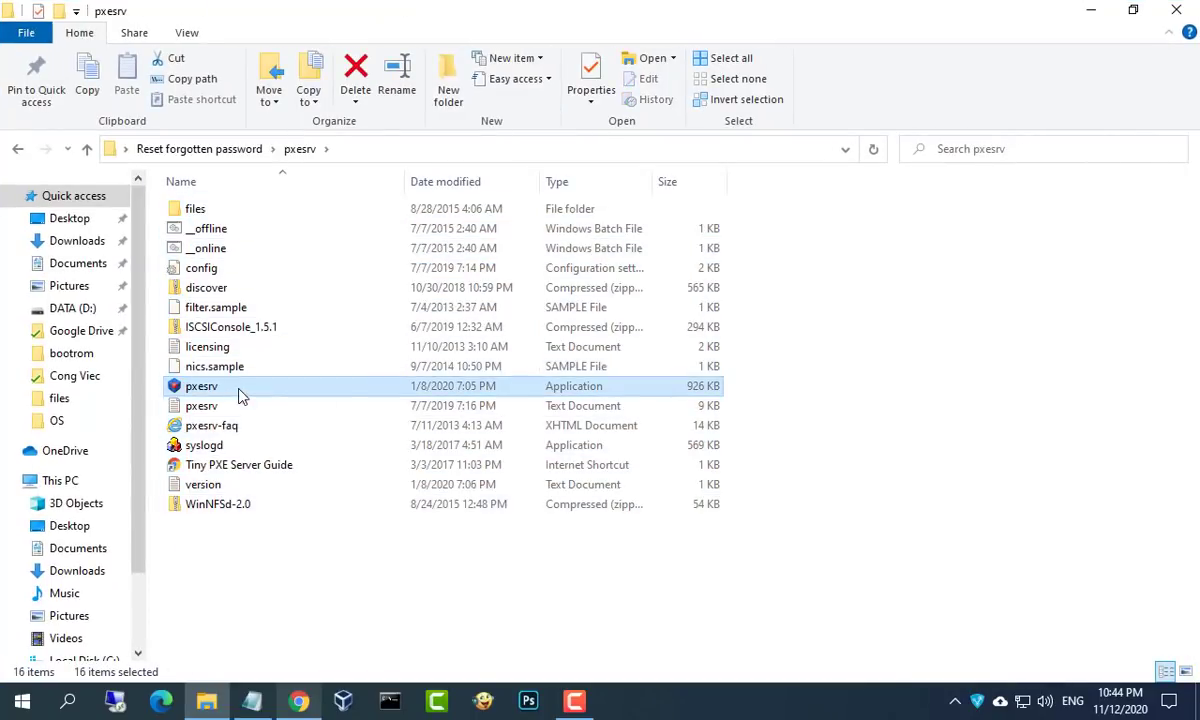
pyautogui.click(222, 148)
pyautogui.press('super+d')
# Find the AOMEI PE Builder entry in the notes and view its download page in Chrome
pyautogui.click(252, 700)
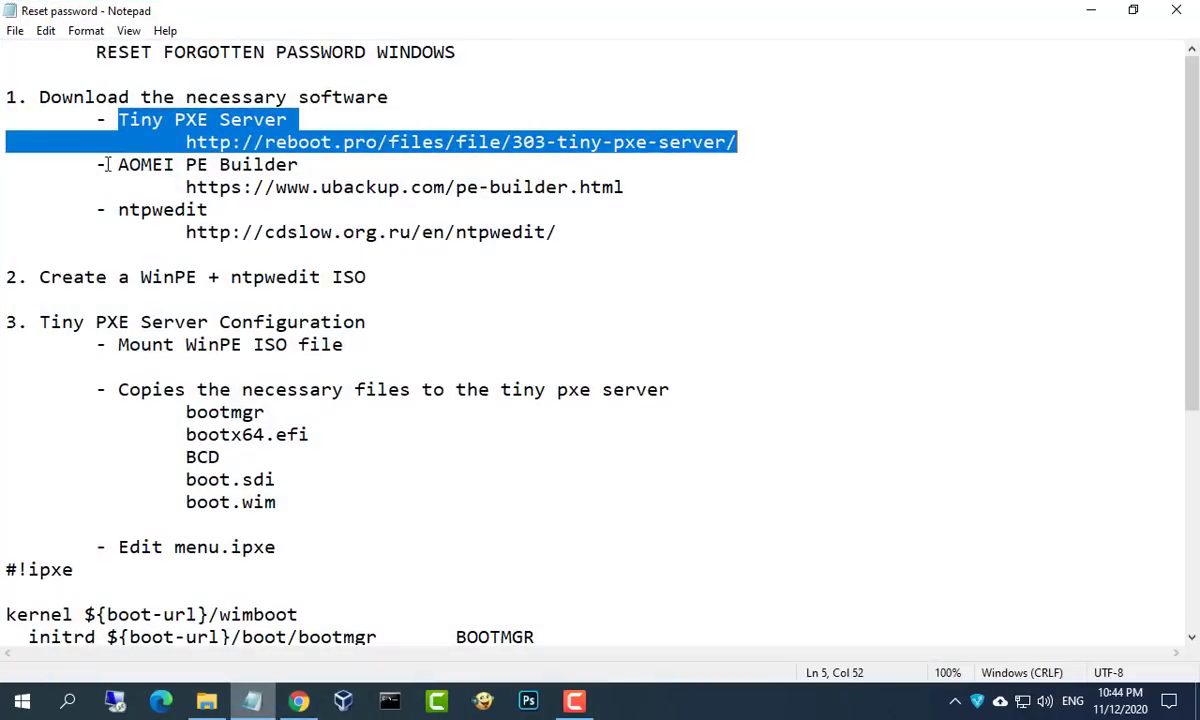
pyautogui.moveTo(101, 164); pyautogui.dragTo(624, 187)
pyautogui.click(1090, 12)
pyautogui.click(298, 700)
pyautogui.click(378, 20)
pyautogui.moveTo(424, 51); pyautogui.dragTo(147, 57)
pyautogui.moveTo(40, 320); pyautogui.dragTo(410, 338)
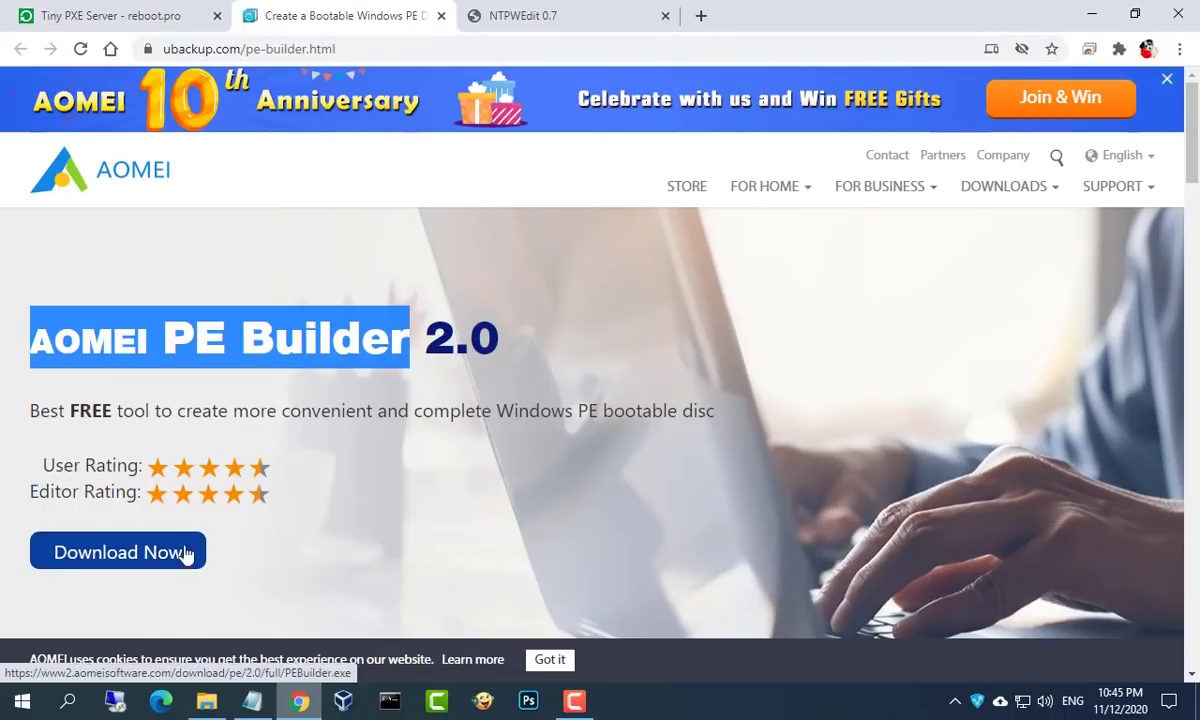
pyautogui.click(1091, 14)
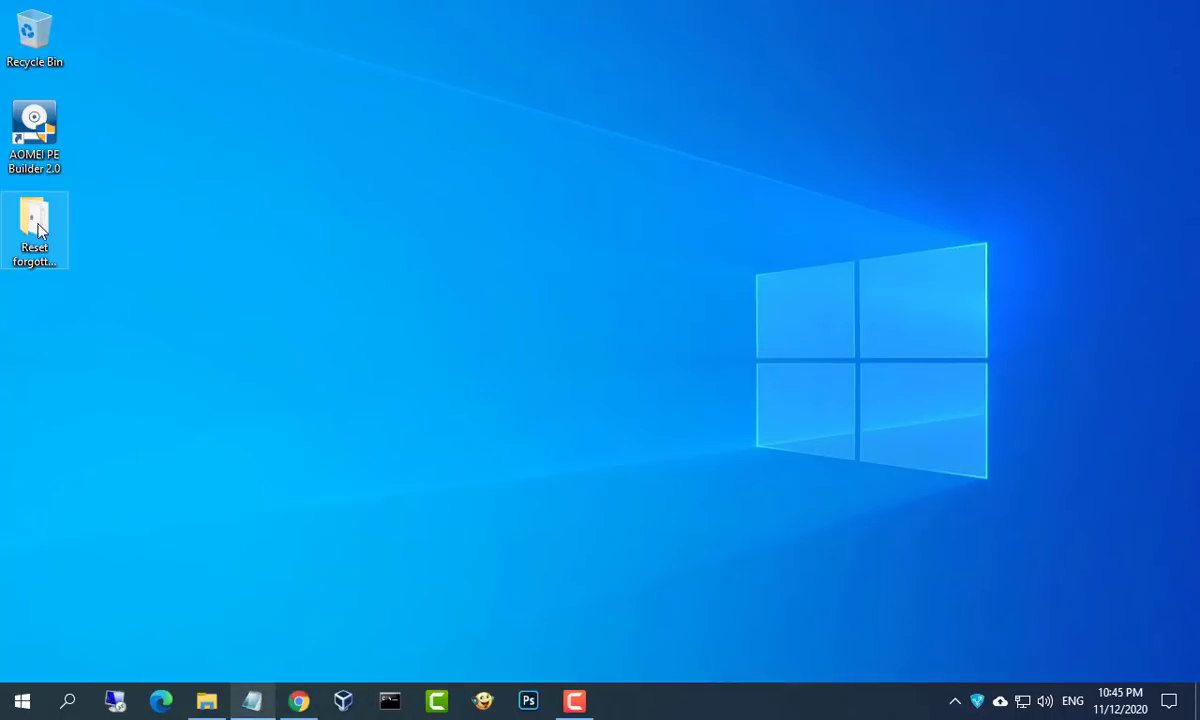
# Locate the PEBuilder installer in the reset folder, then highlight the ntpwedit entry in the notes
pyautogui.click(206, 700)
pyautogui.click(1115, 12)
pyautogui.click(227, 250)
pyautogui.click(1091, 10)
pyautogui.click(252, 700)
pyautogui.moveTo(110, 211); pyautogui.dragTo(545, 228)
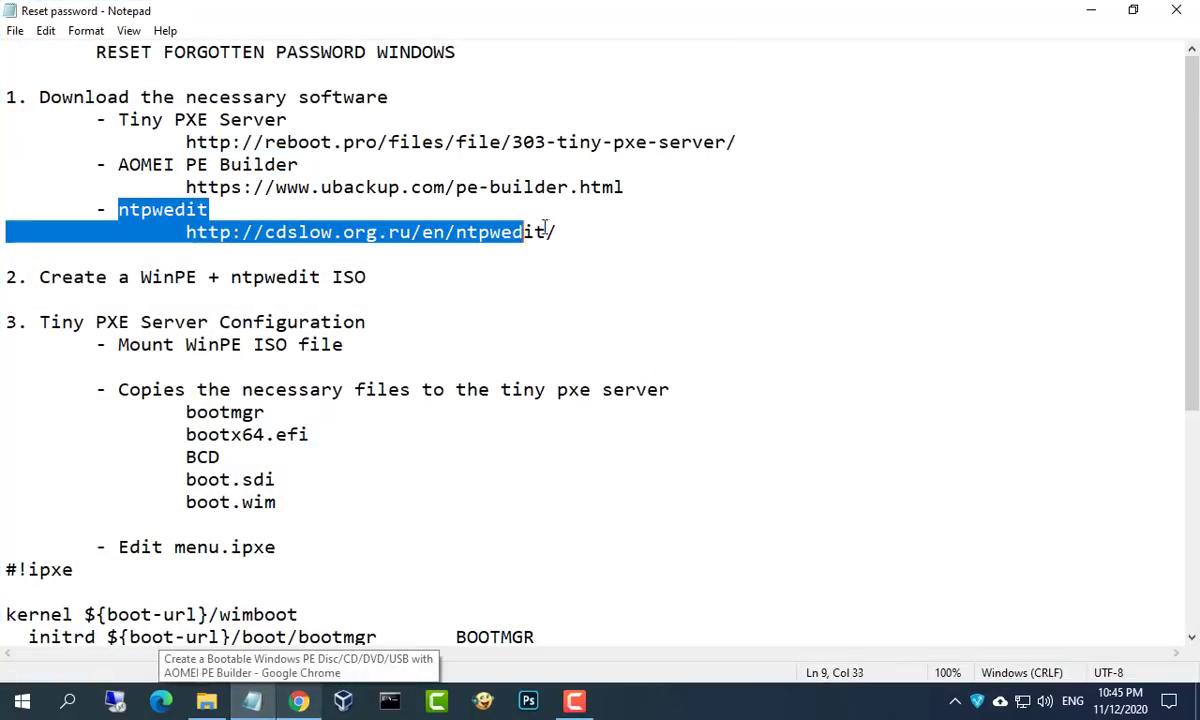
# View the NTPWEdit 0.7 page in Chrome and highlight the ntpwed07.zip download line
pyautogui.click(1091, 10)
pyautogui.click(299, 700)
pyautogui.click(523, 15)
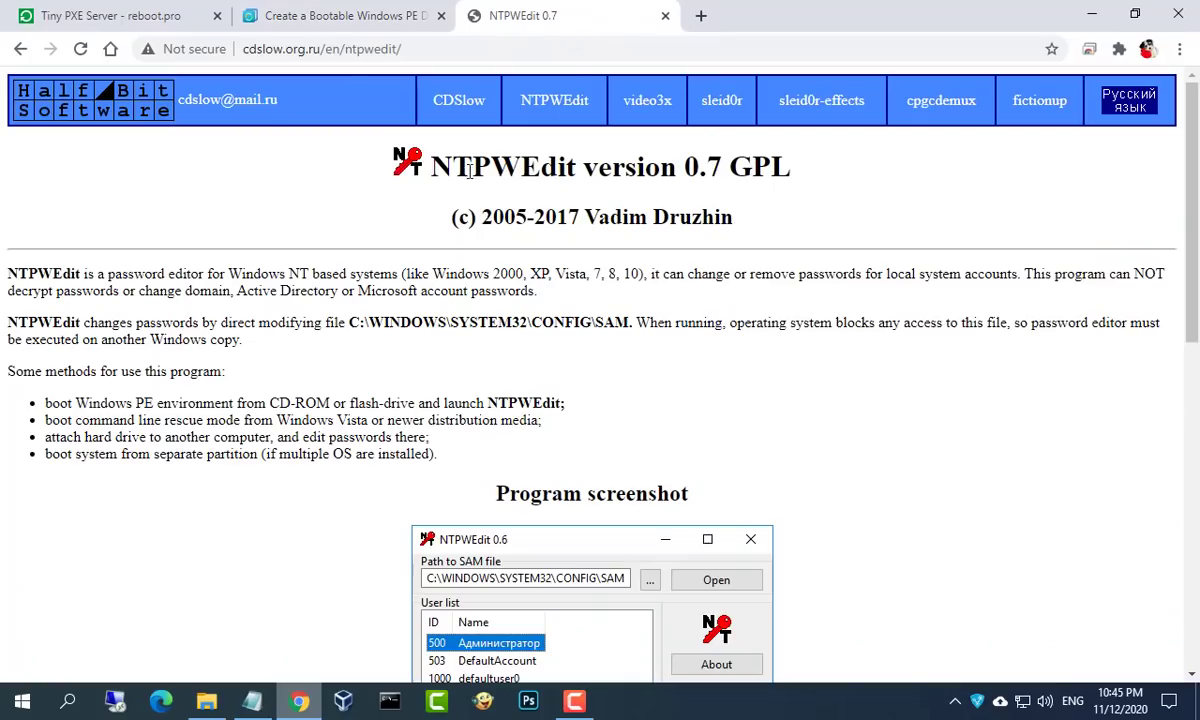
pyautogui.click(438, 40)
pyautogui.scroll(-4, 600, 511)
pyautogui.scroll(-1, 600, 511)
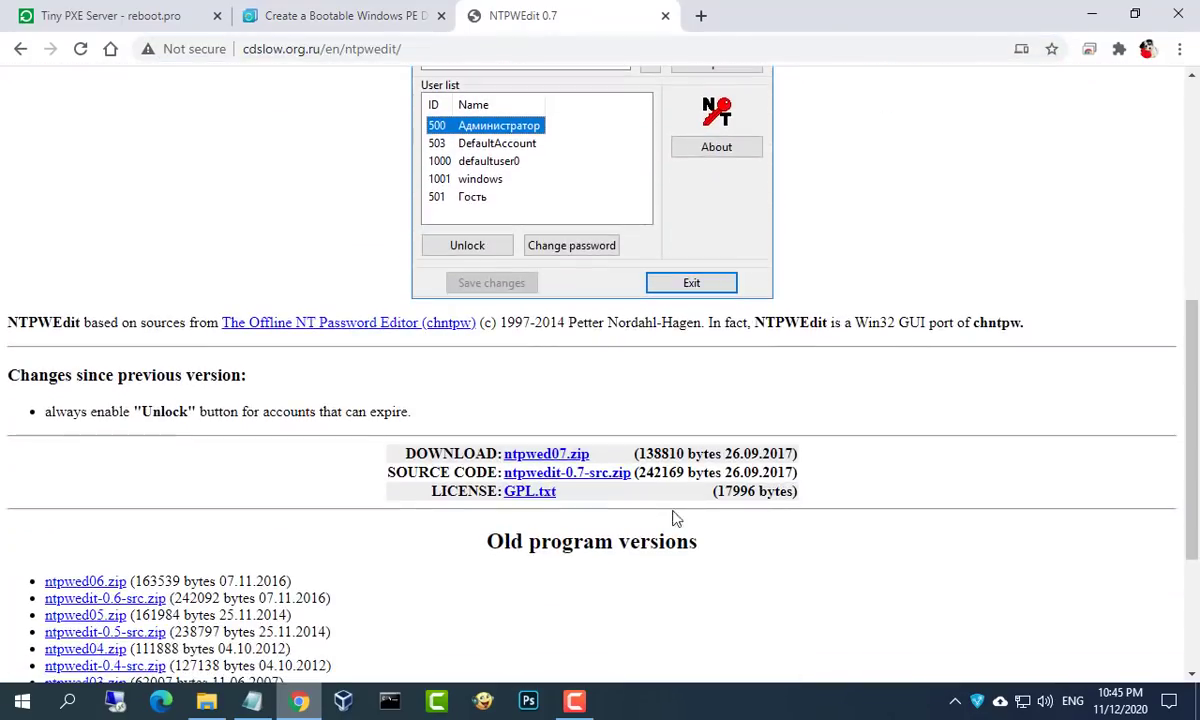
pyautogui.moveTo(409, 453); pyautogui.dragTo(778, 451)
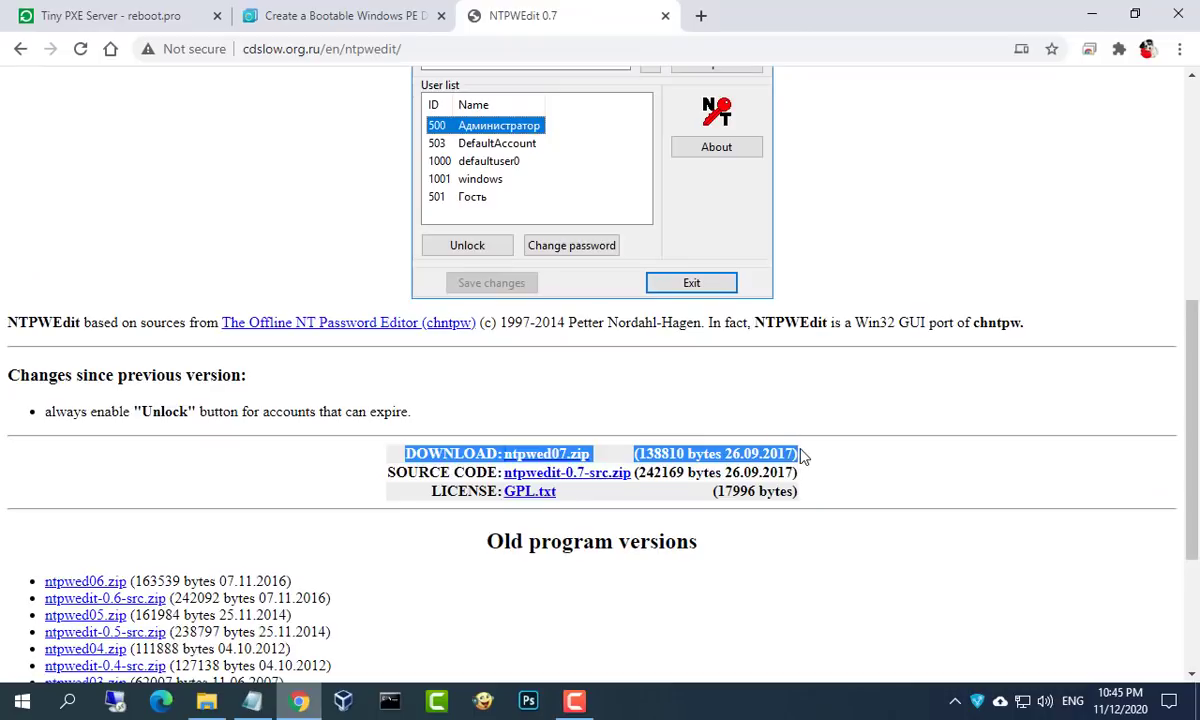
# Inspect the extracted NTPWEdit files in the ntpwed07 folder, then return to the notes
pyautogui.click(299, 700)
pyautogui.click(206, 700)
pyautogui.doubleClick(236, 202)
pyautogui.moveTo(166, 343); pyautogui.dragTo(254, 297)
pyautogui.click(343, 378)
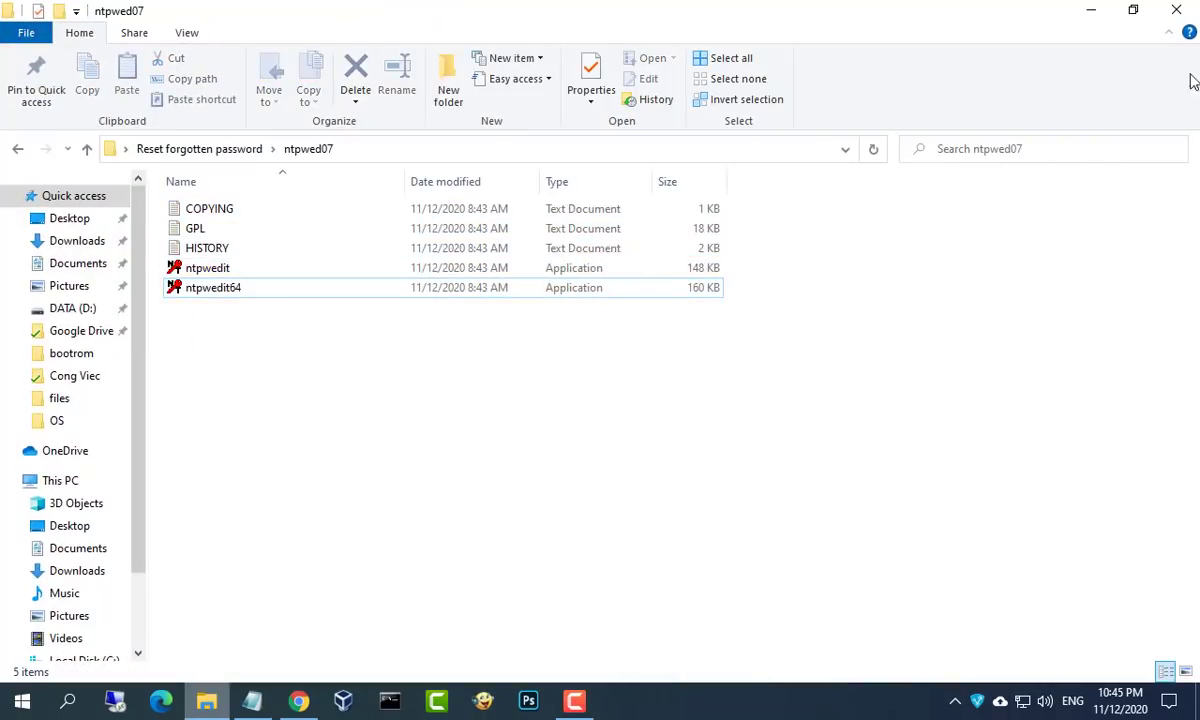
pyautogui.click(1176, 11)
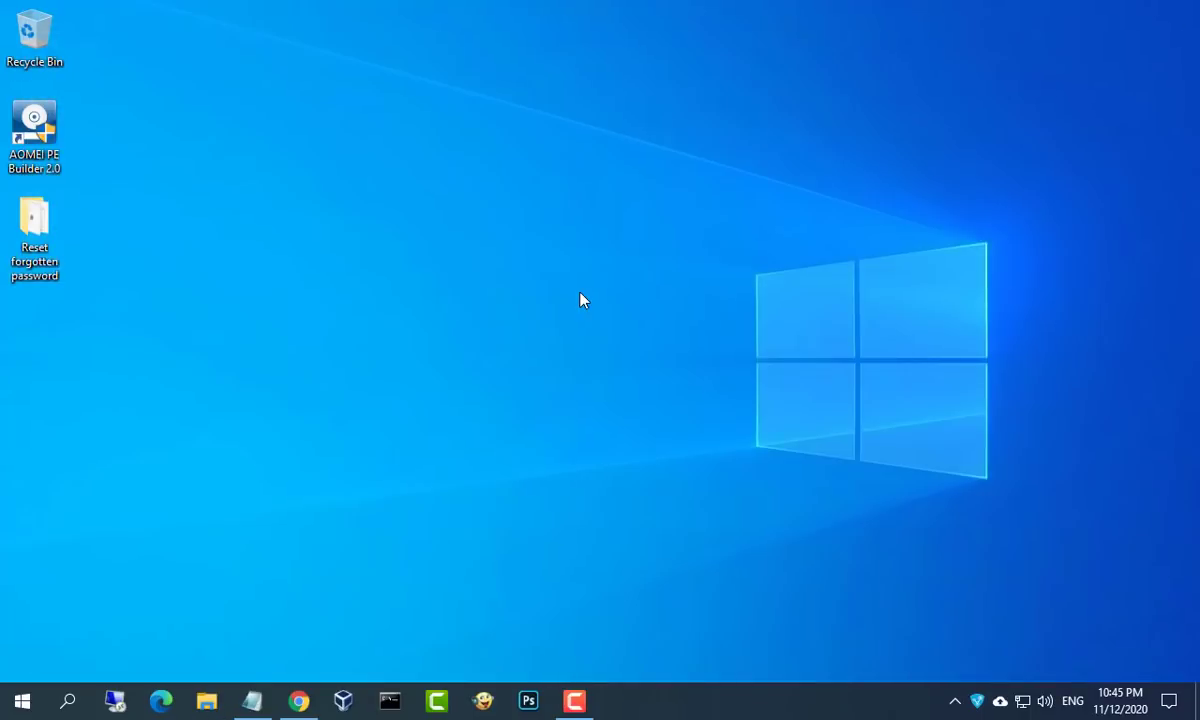
pyautogui.click(253, 703)
# Highlight the ISO-creation step, then locate the PEBuilder installer in the Reset forgotten password folder
pyautogui.moveTo(5, 277); pyautogui.dragTo(386, 274)
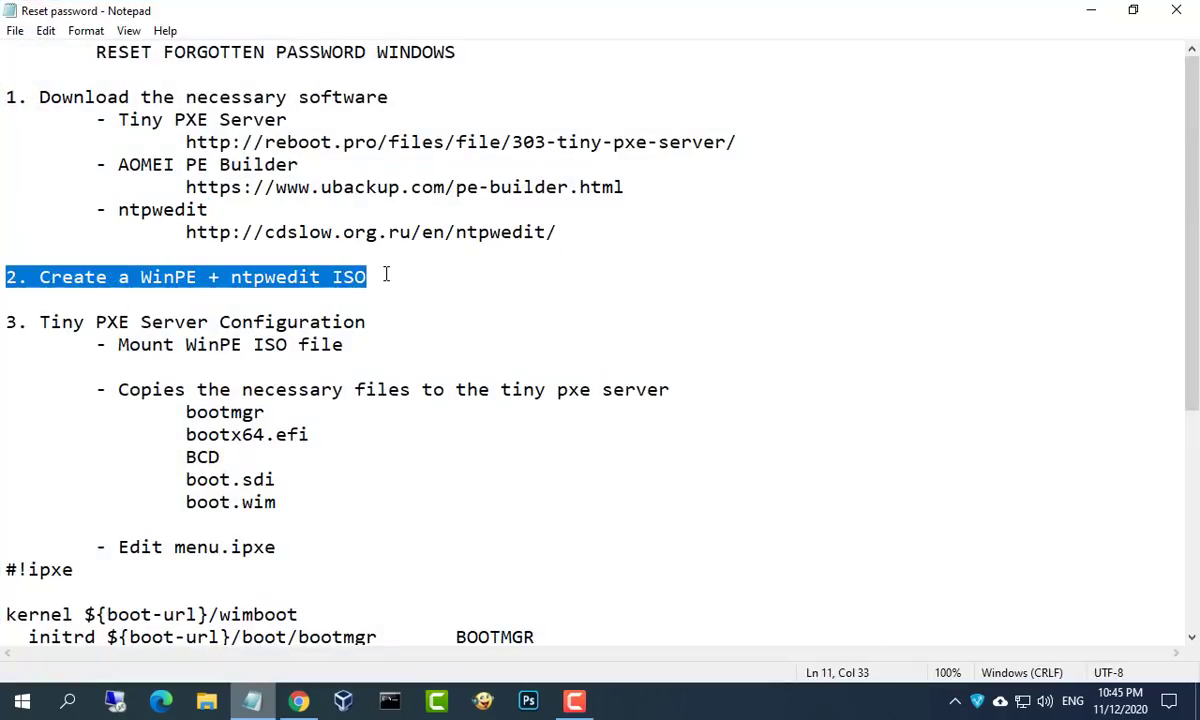
pyautogui.click(1091, 12)
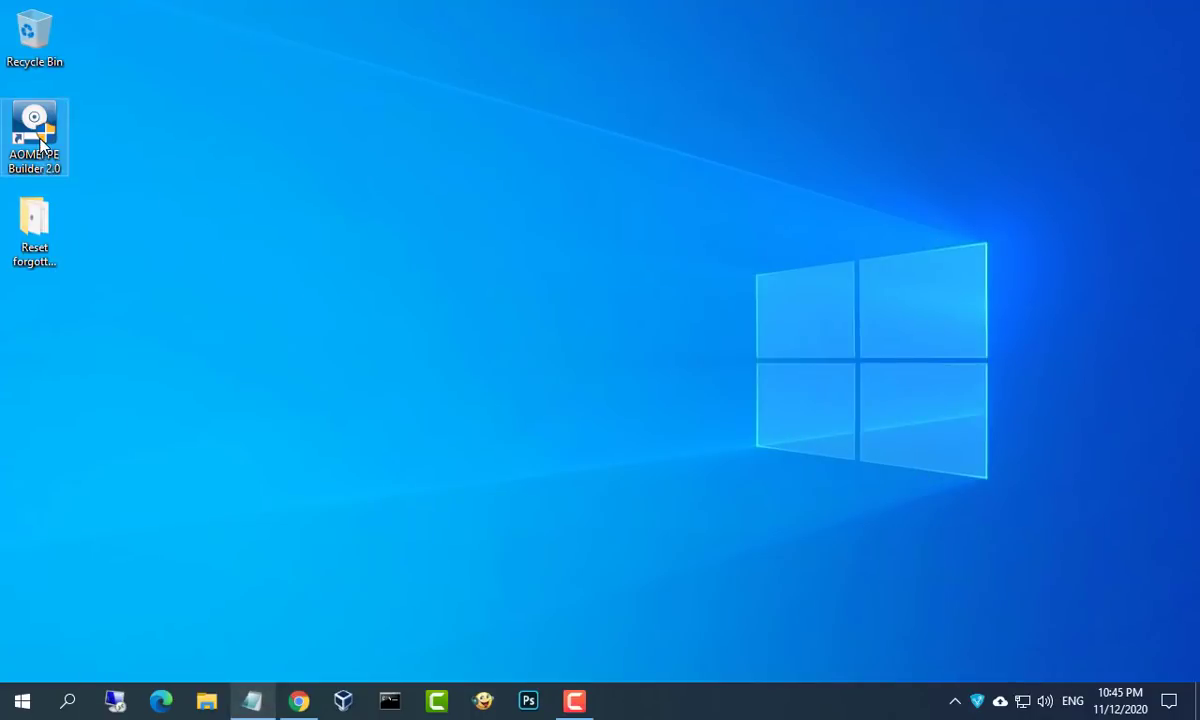
pyautogui.doubleClick(22, 262)
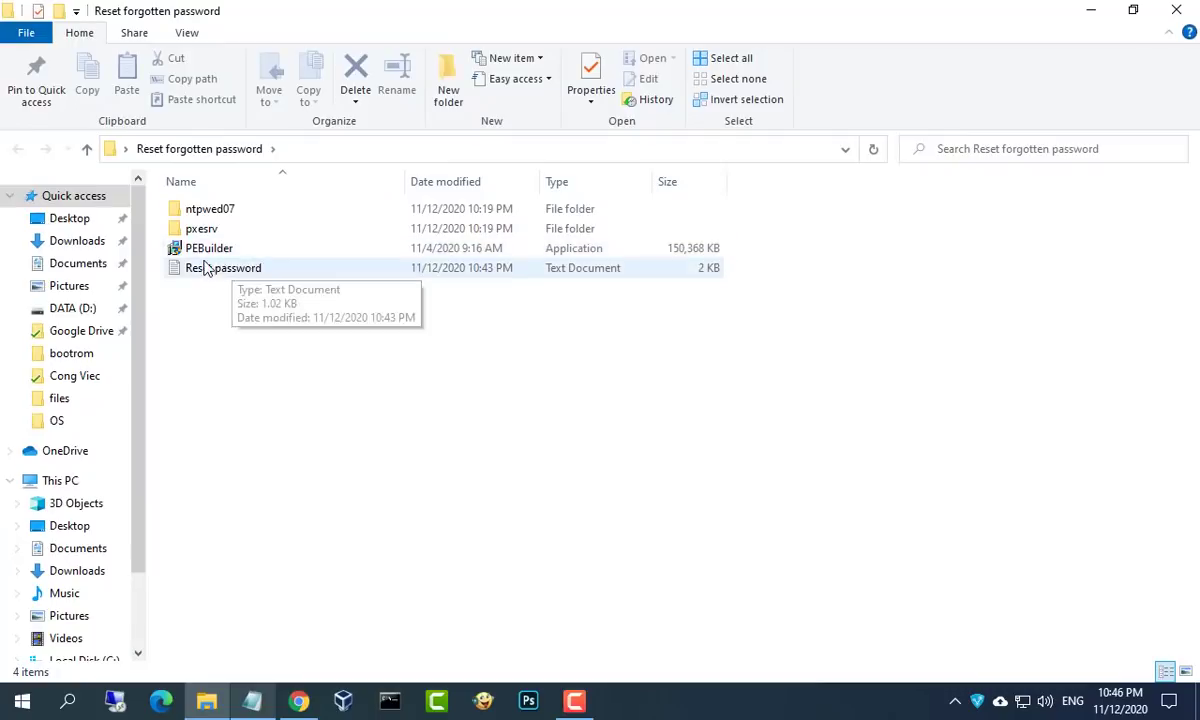
pyautogui.click(200, 254)
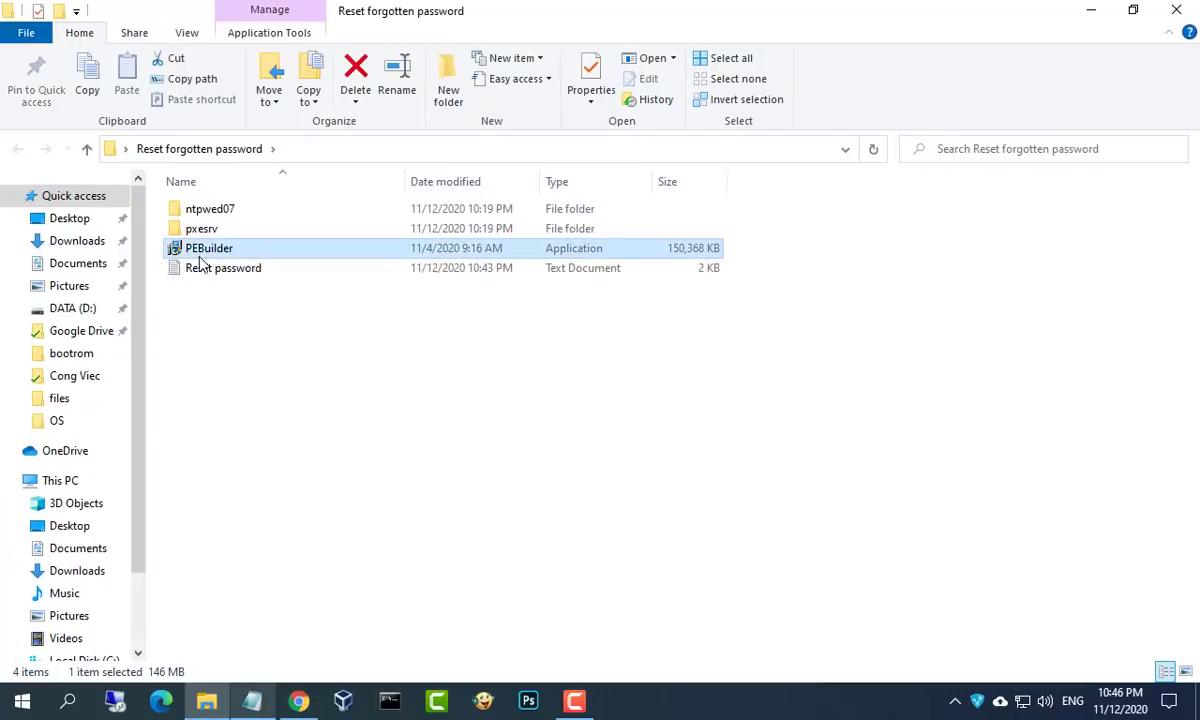
pyautogui.click(1175, 12)
# Launch AOMEI PE Builder 2.0 and continue past the welcome page with 64-bit WinPE selected
pyautogui.doubleClick(52, 147)
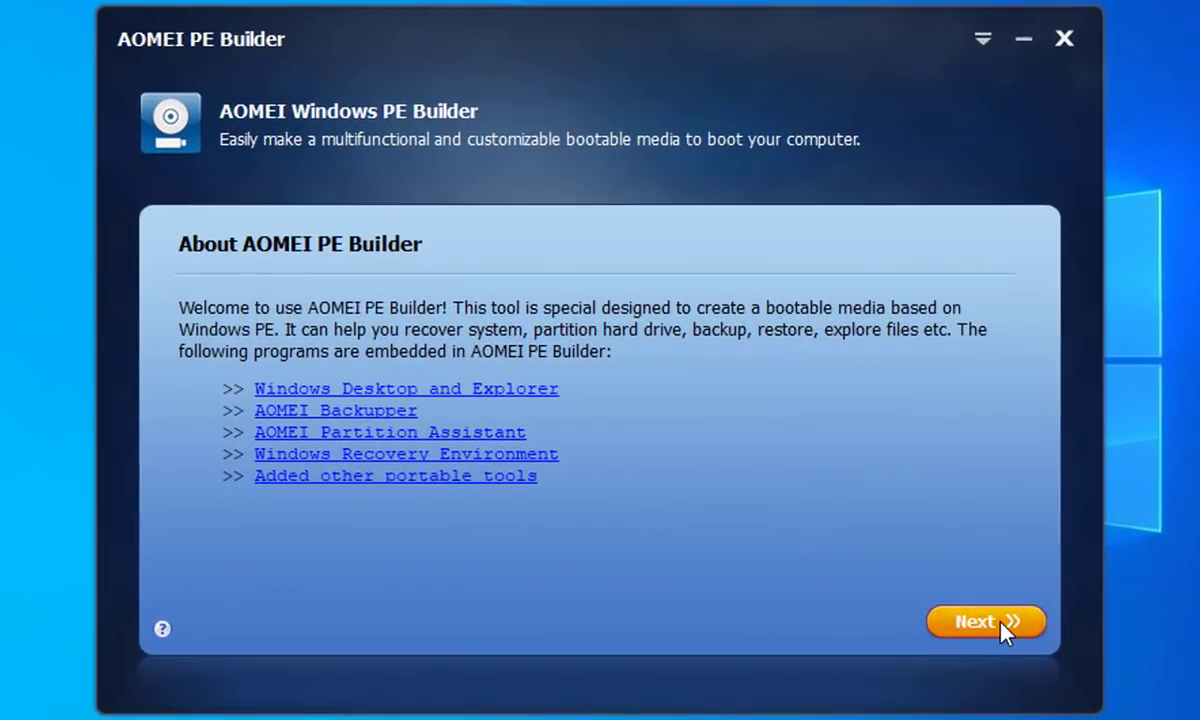
pyautogui.click(1005, 628)
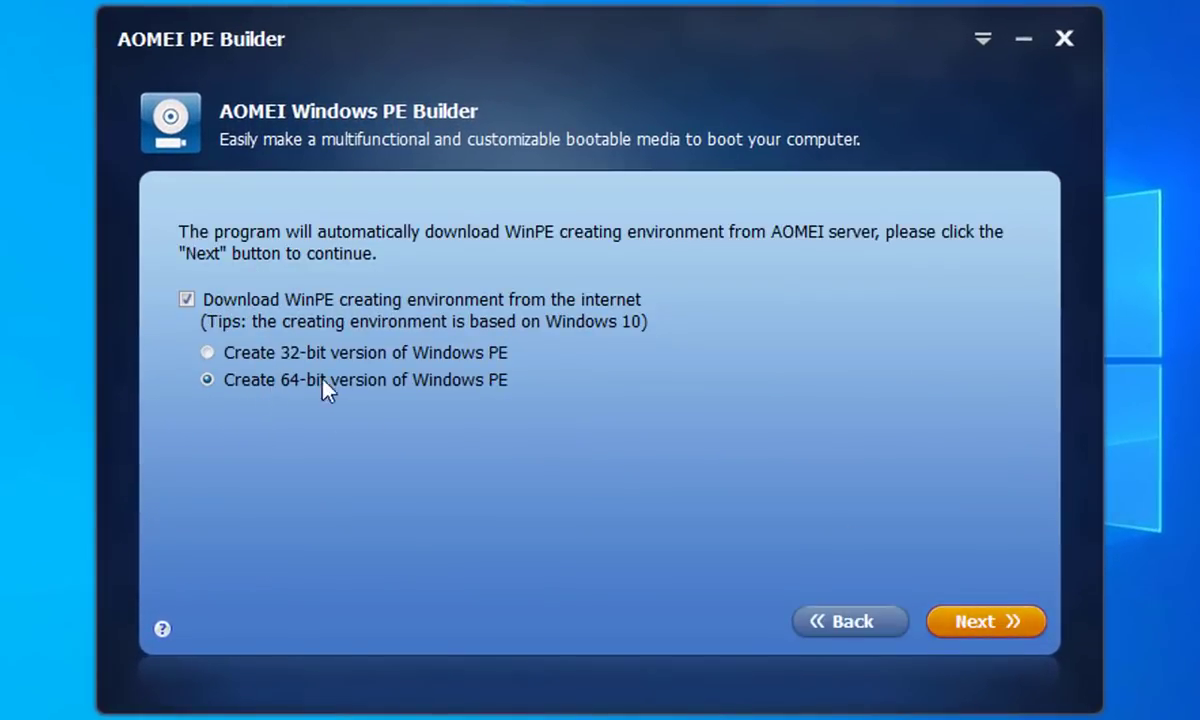
pyautogui.click(978, 622)
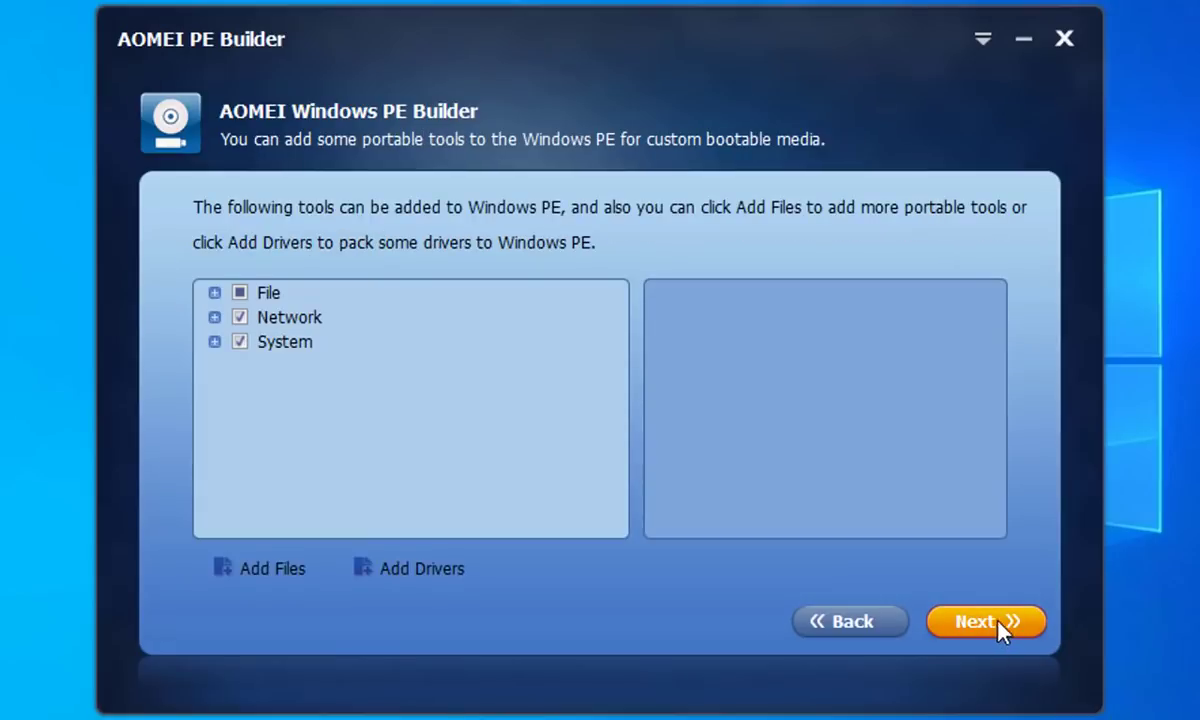
# Add ntpwedit from Desktop\Reset forgotten password\ntpwed07 as a custom WinPE tool
pyautogui.click(272, 572)
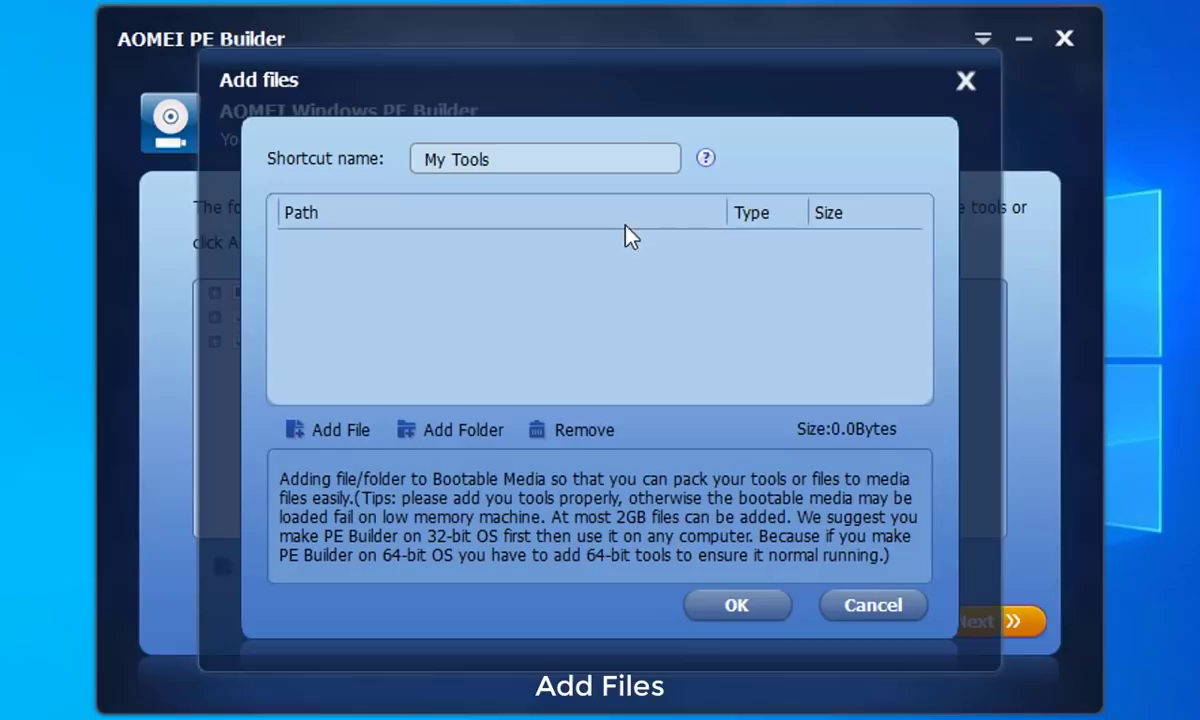
pyautogui.click(347, 436)
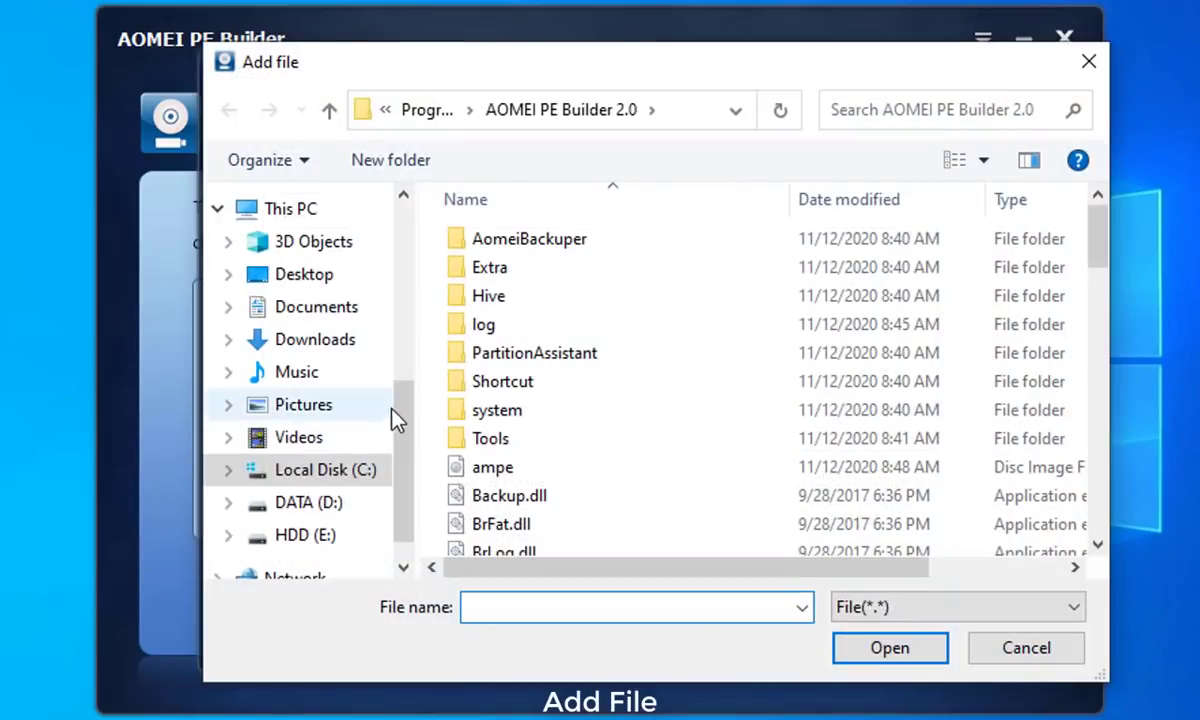
pyautogui.moveTo(398, 410); pyautogui.dragTo(414, 250)
pyautogui.click(327, 258)
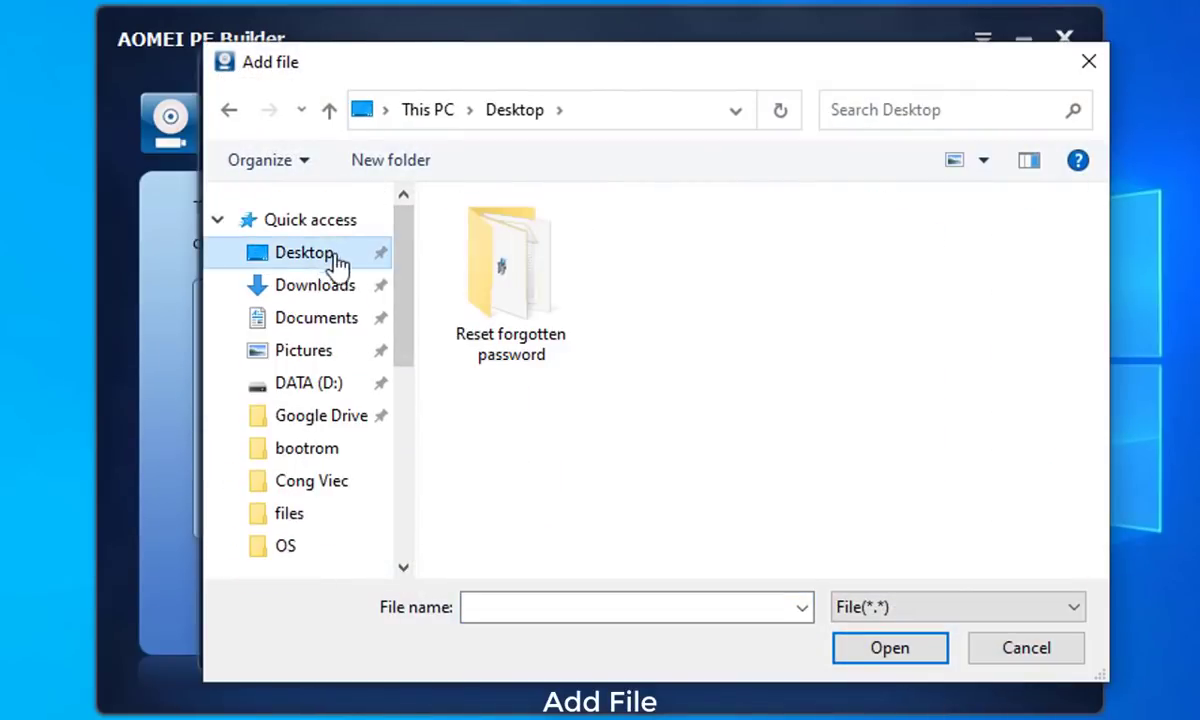
pyautogui.doubleClick(525, 320)
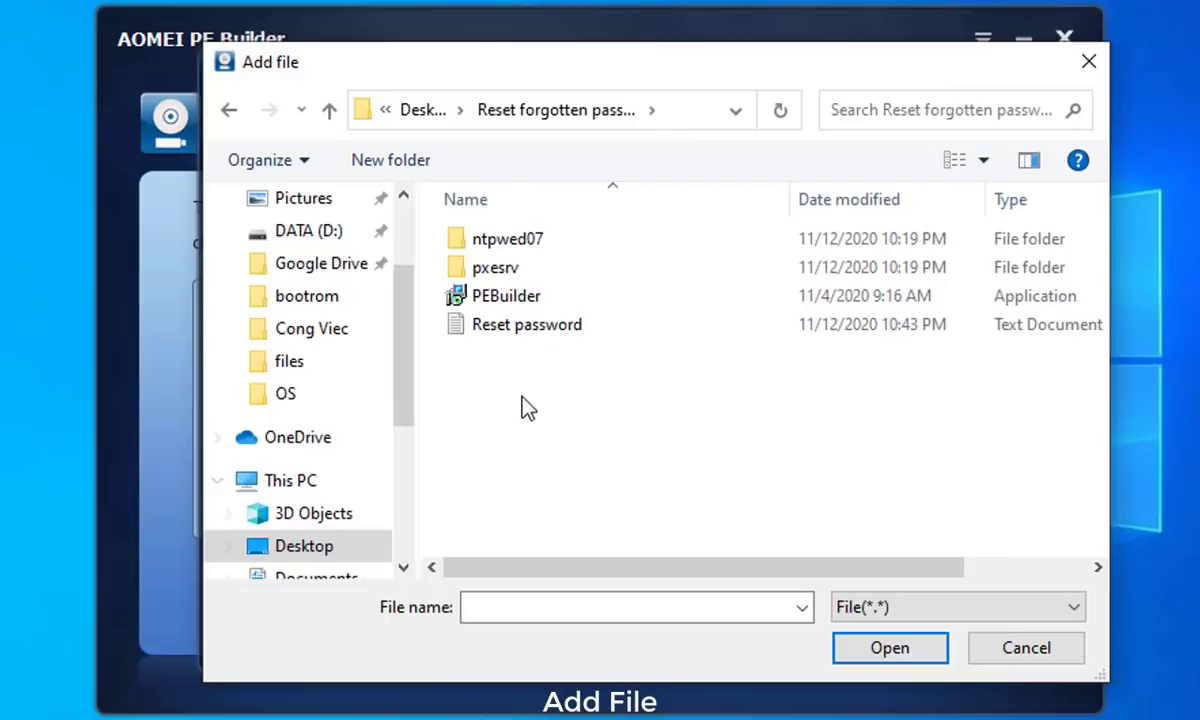
pyautogui.doubleClick(527, 243)
pyautogui.click(536, 328)
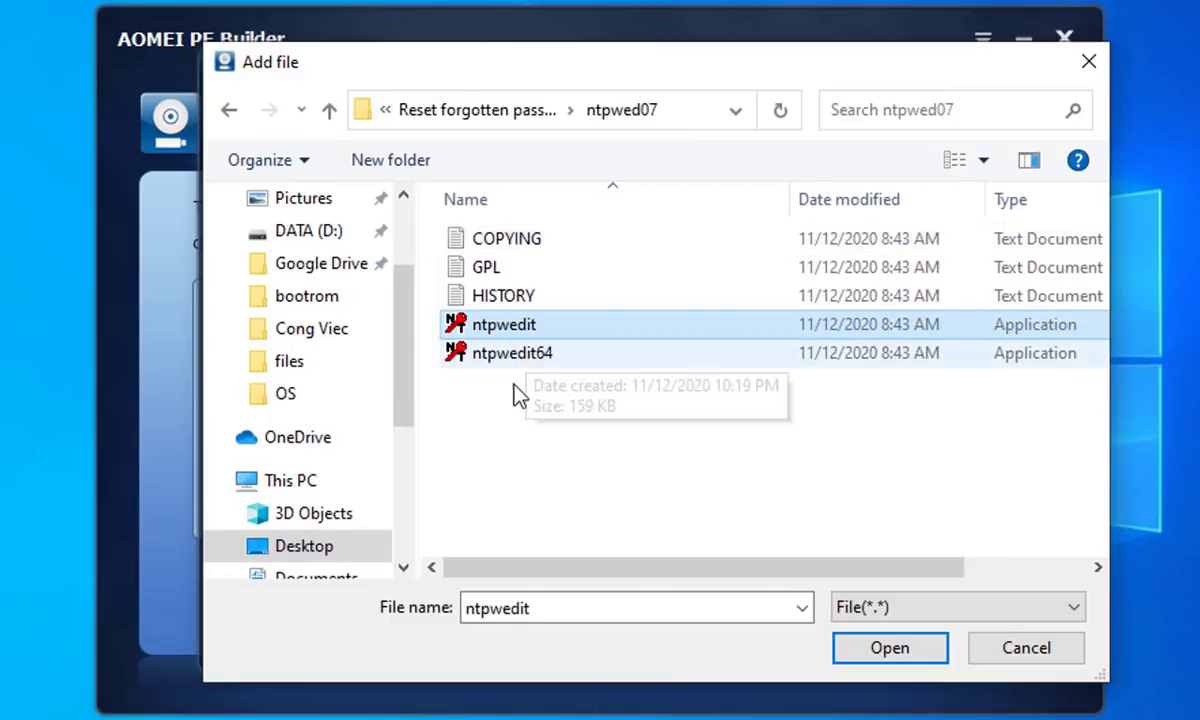
pyautogui.click(890, 648)
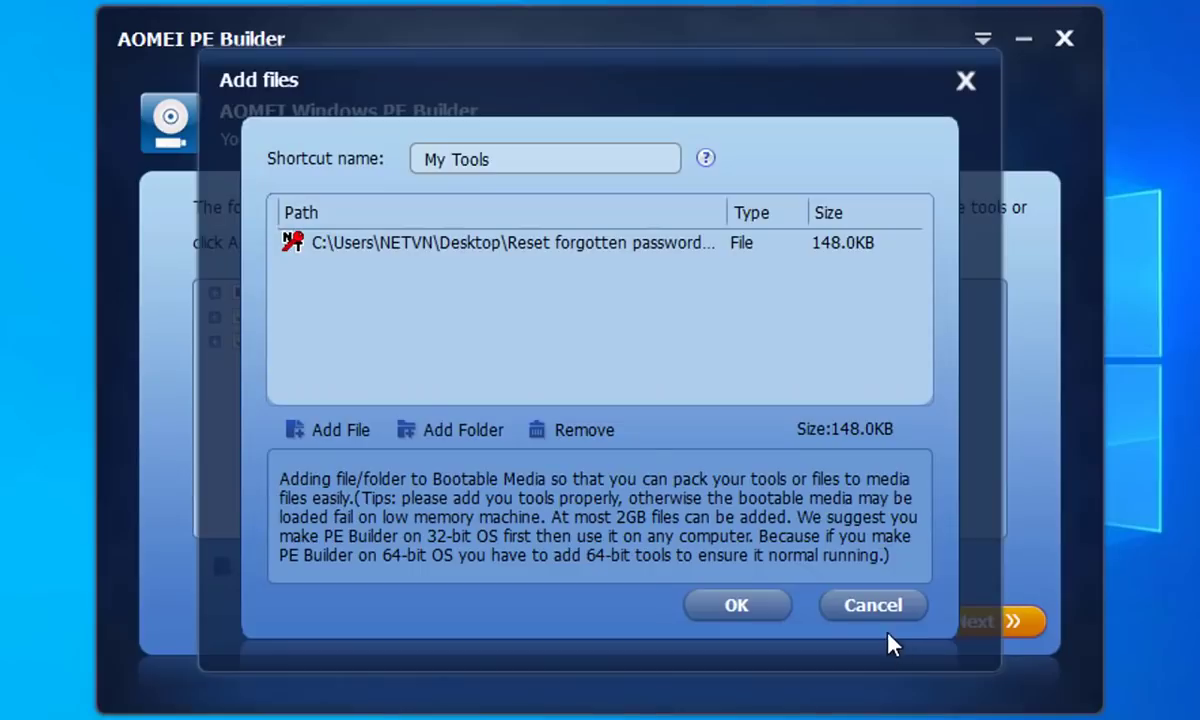
# Add ntpwedit64 from the same ntpwed07 folder as a second custom tool
pyautogui.click(335, 433)
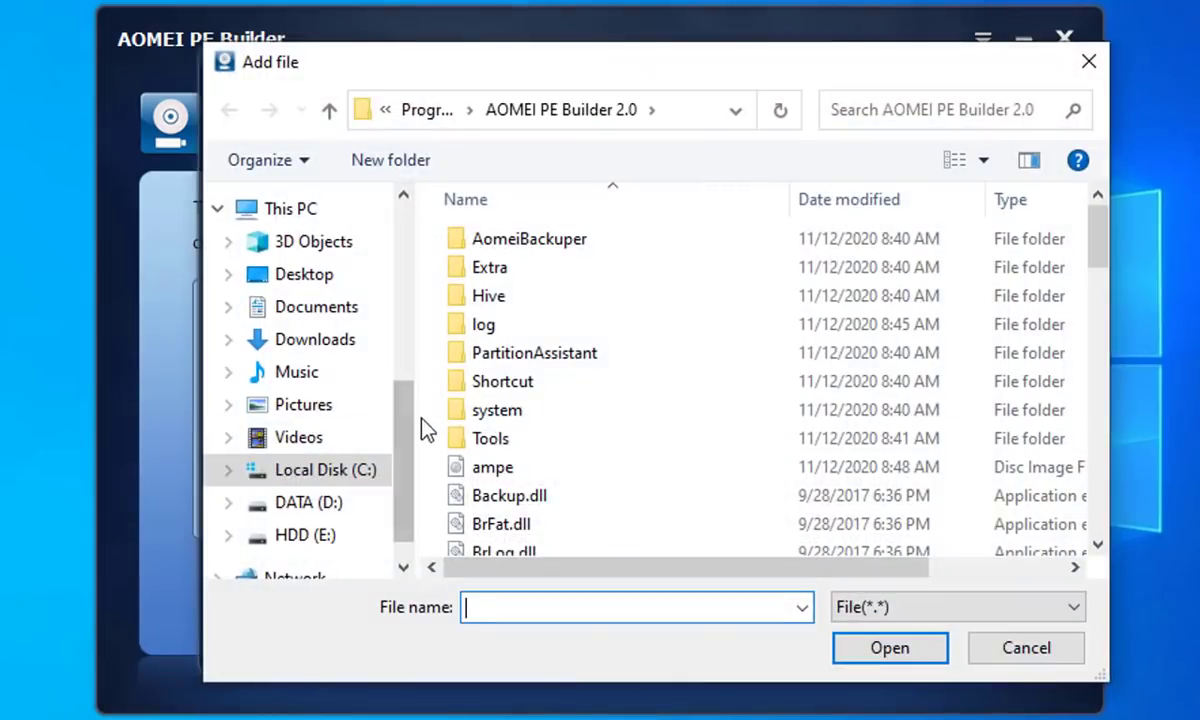
pyautogui.moveTo(401, 392); pyautogui.dragTo(401, 220)
pyautogui.click(330, 258)
pyautogui.doubleClick(517, 295)
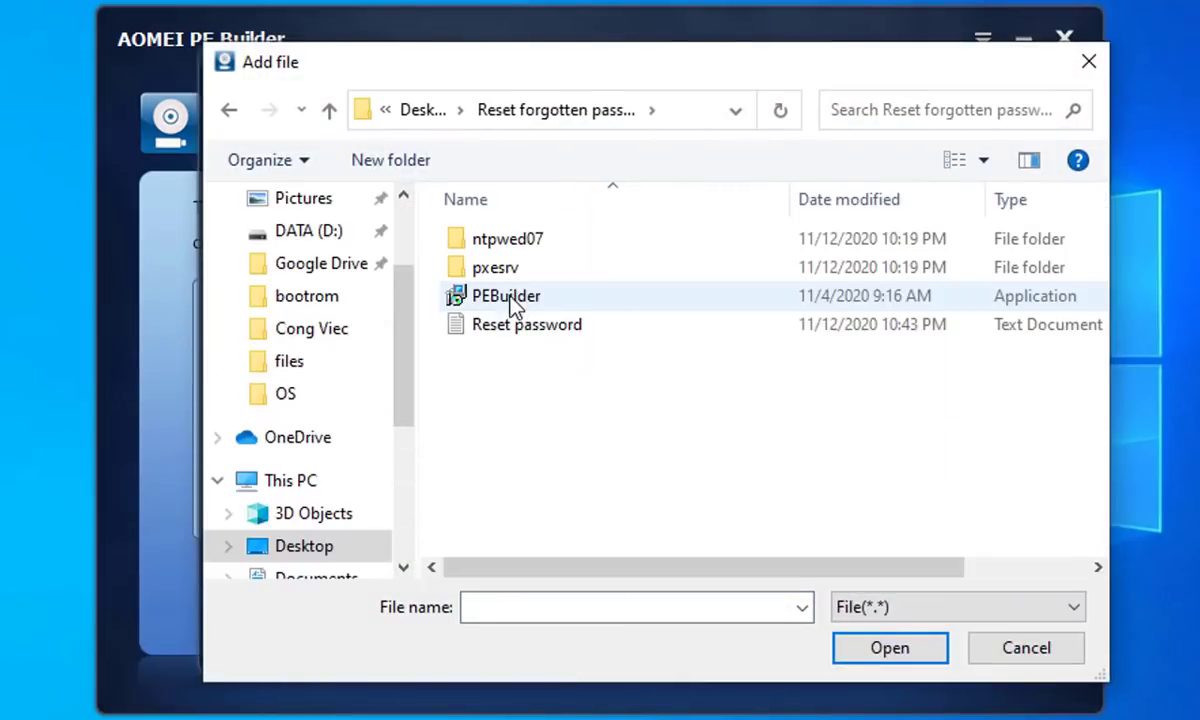
pyautogui.doubleClick(525, 243)
pyautogui.click(520, 355)
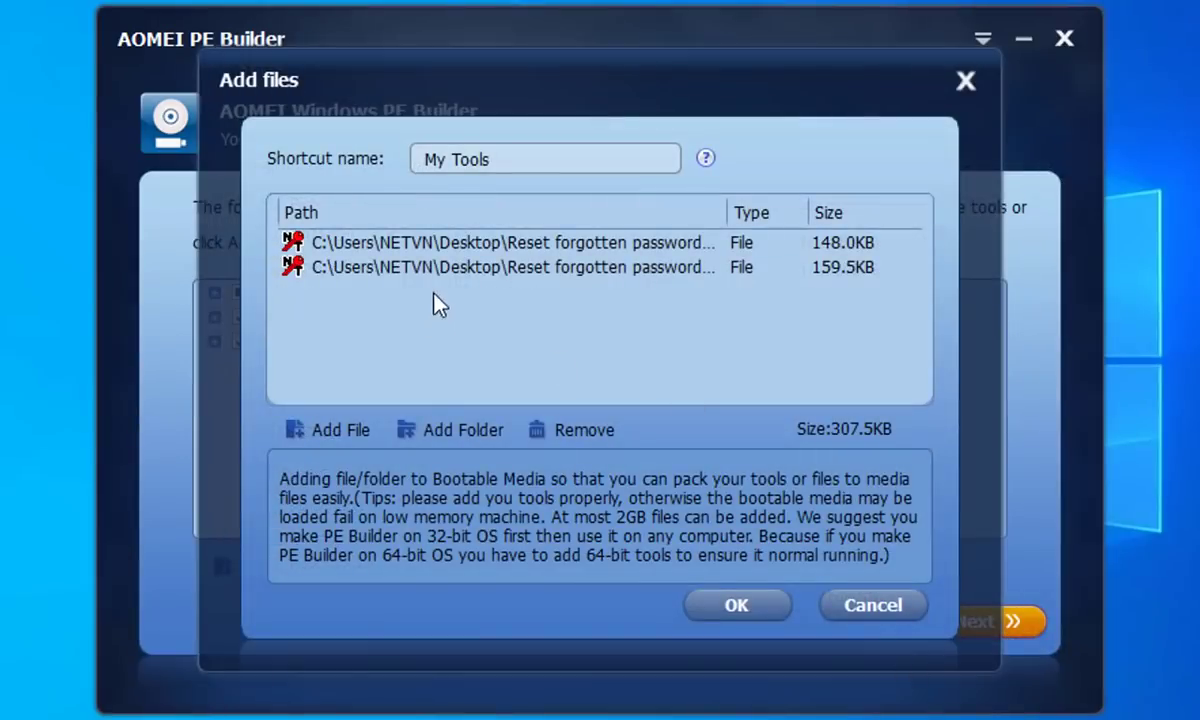
pyautogui.click(450, 266)
pyautogui.click(455, 242)
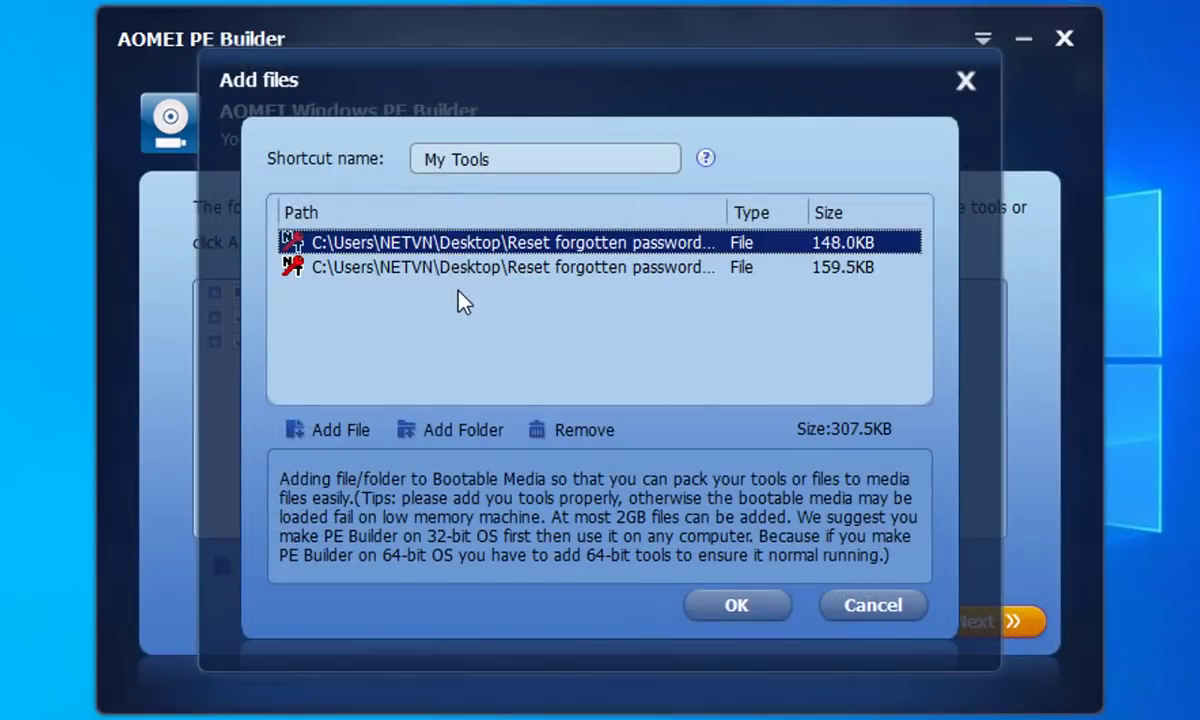
# Export the WinPE build as ampe.iso in the Reset forgotten password folder and start creating it
pyautogui.click(724, 605)
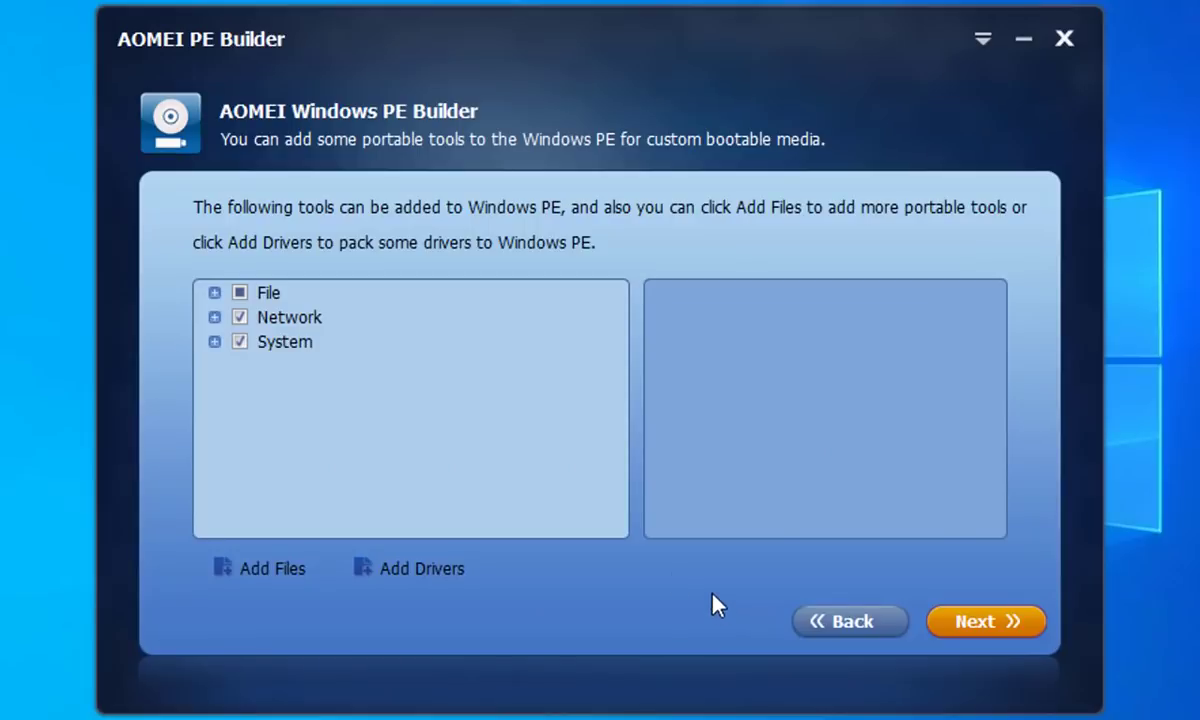
pyautogui.click(985, 632)
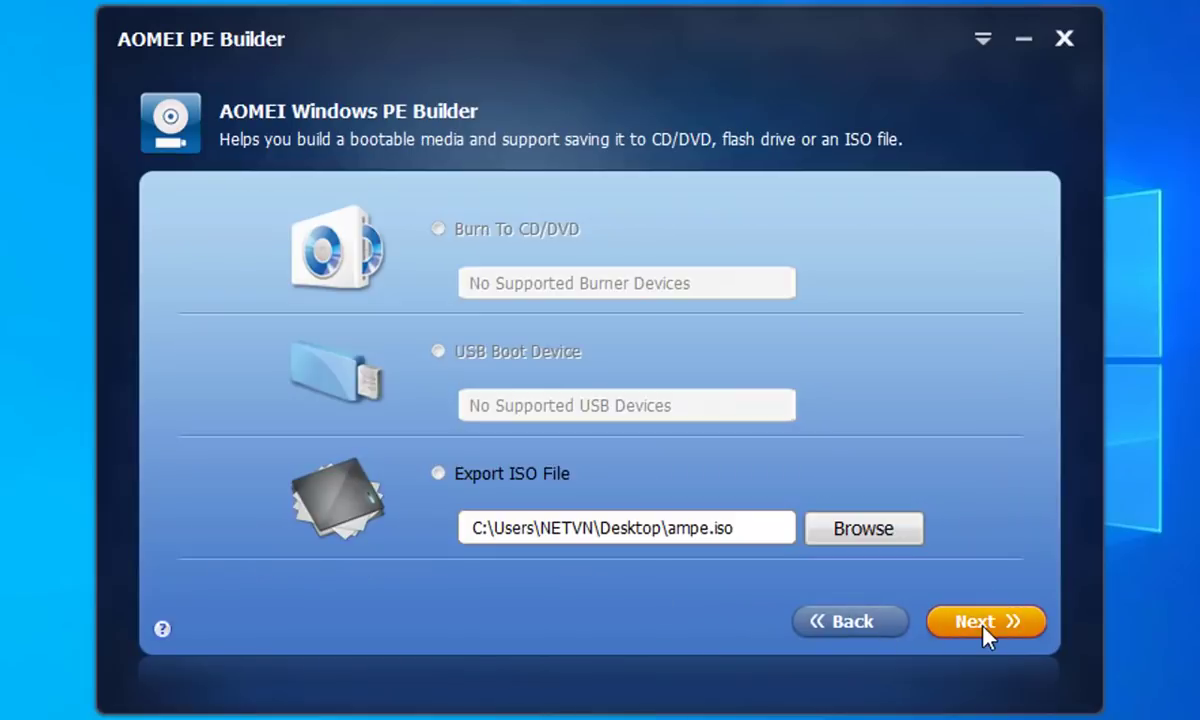
pyautogui.click(887, 533)
pyautogui.doubleClick(400, 272)
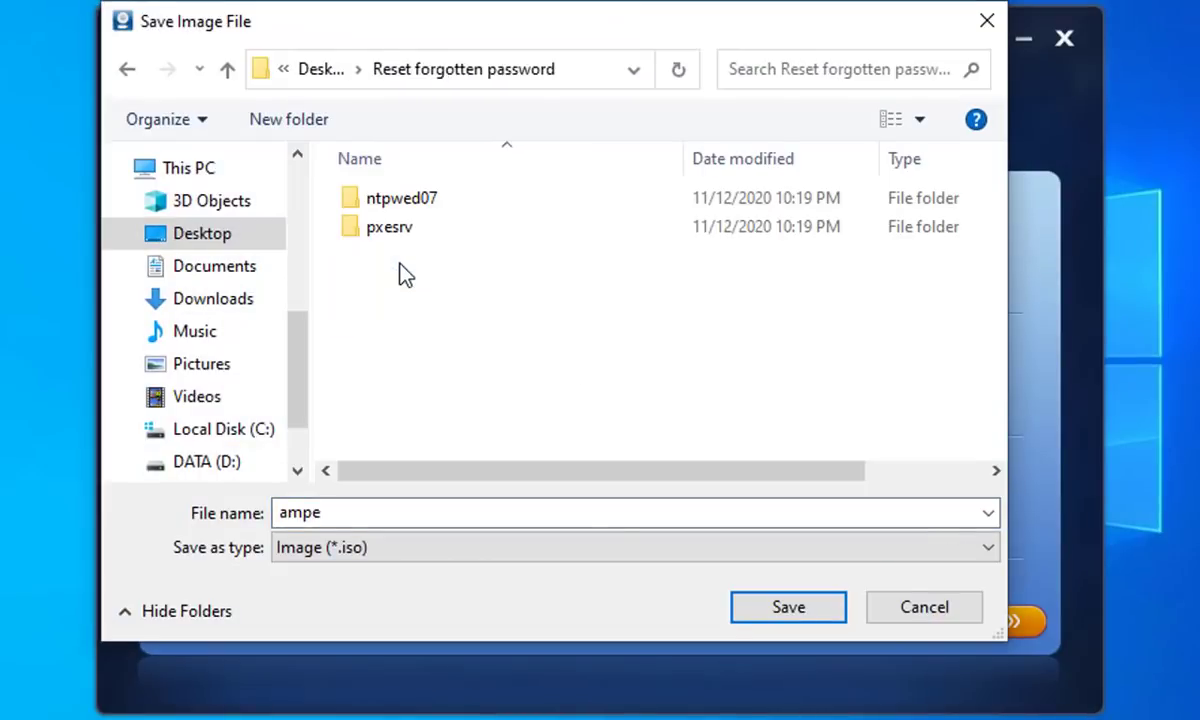
pyautogui.click(803, 613)
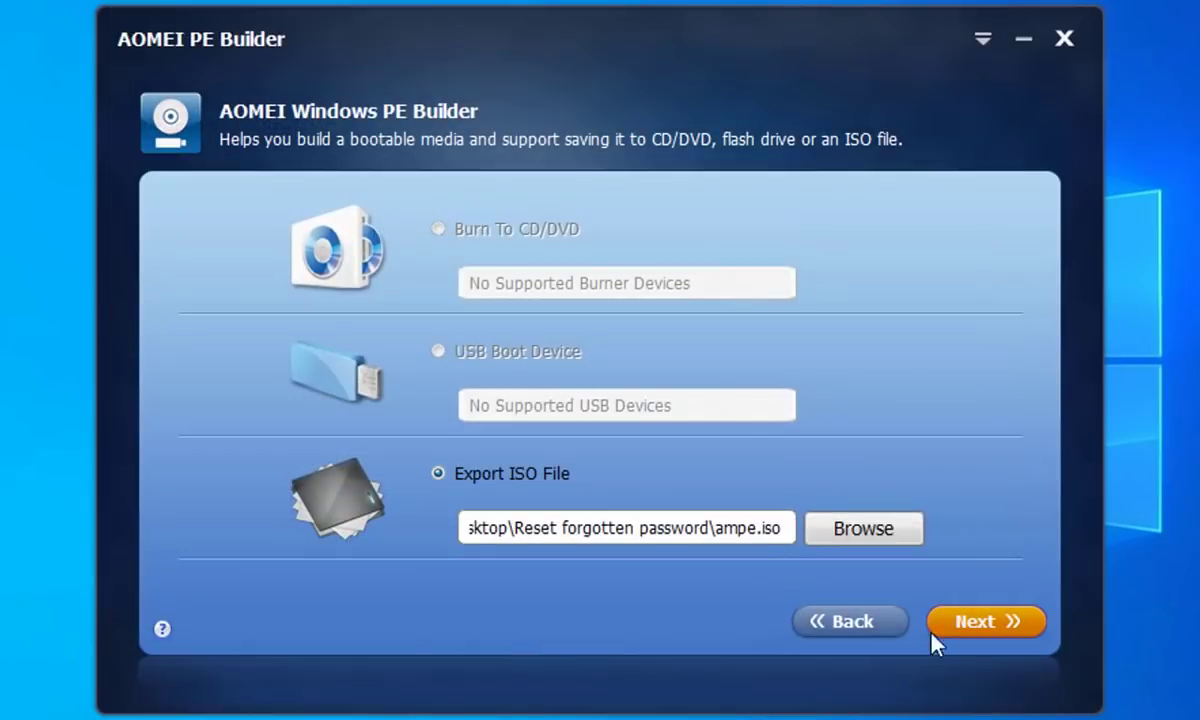
pyautogui.click(990, 622)
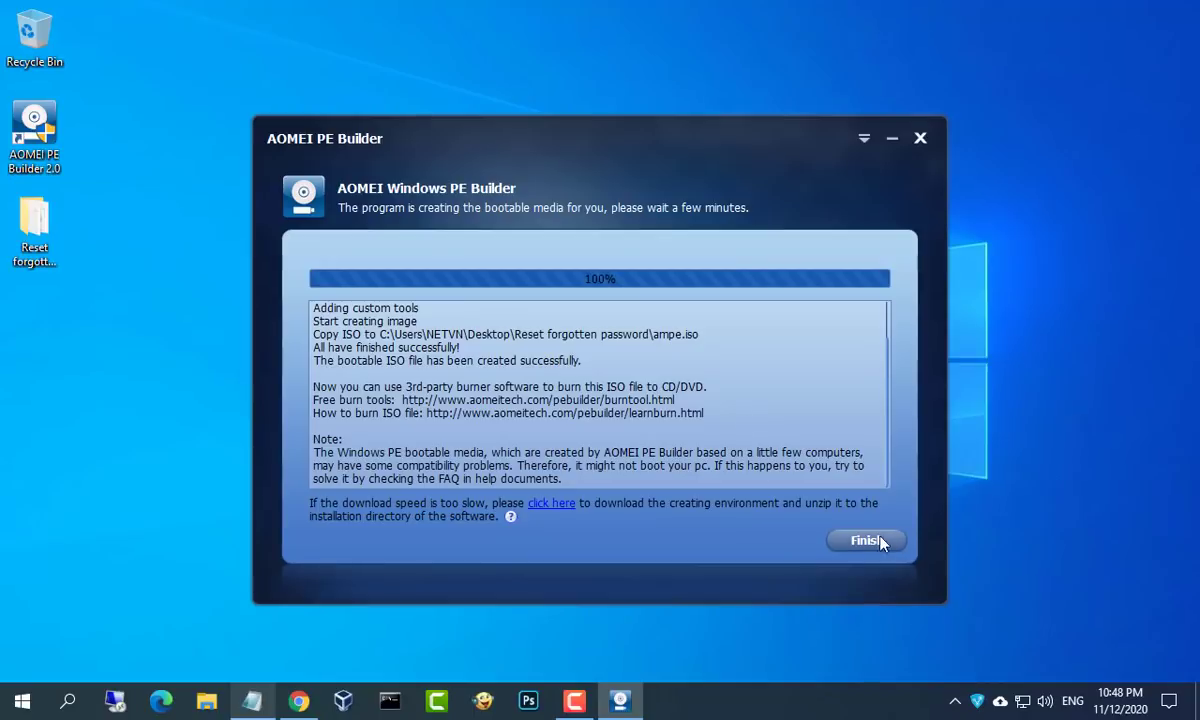
# Finish the builder, find the 429 MB ampe image, and check the notes' Mount WinPE ISO step
pyautogui.click(866, 548)
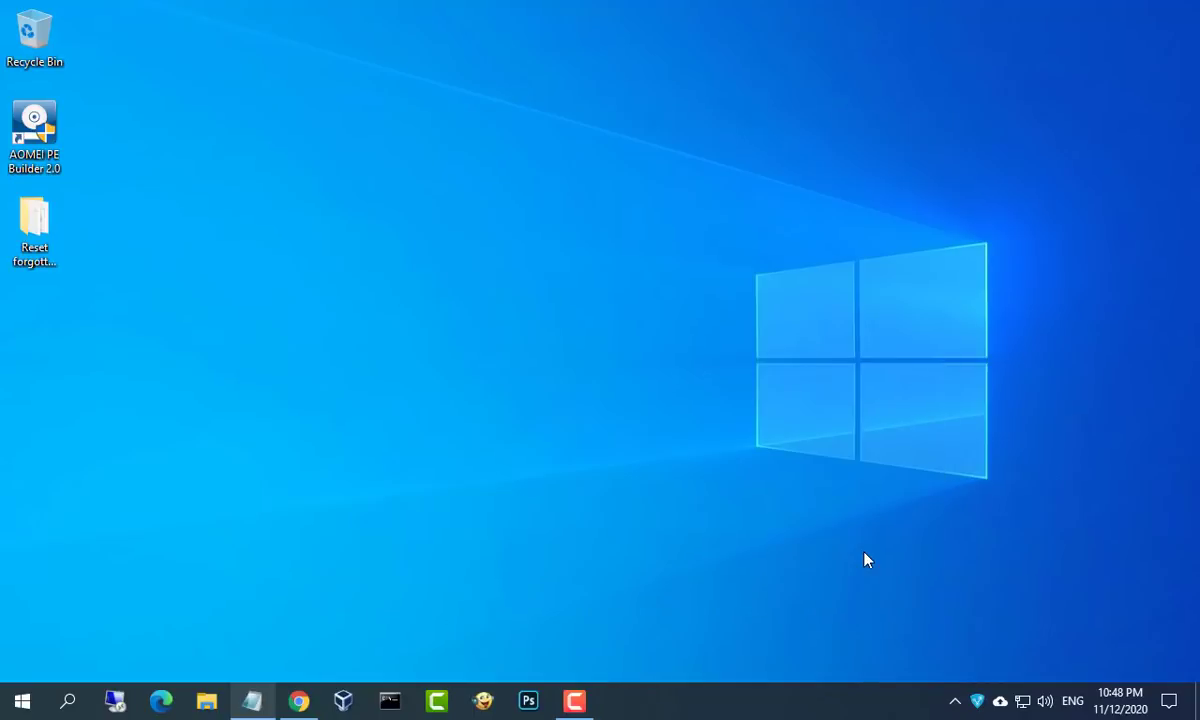
pyautogui.doubleClick(34, 228)
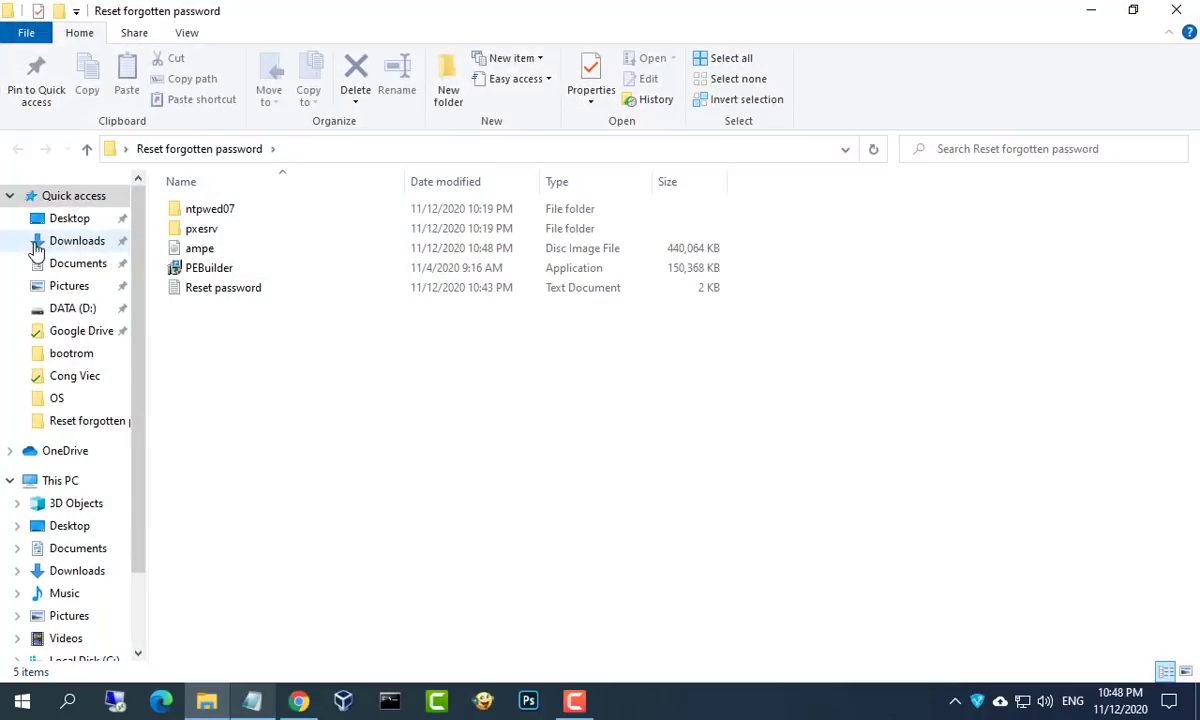
pyautogui.click(205, 252)
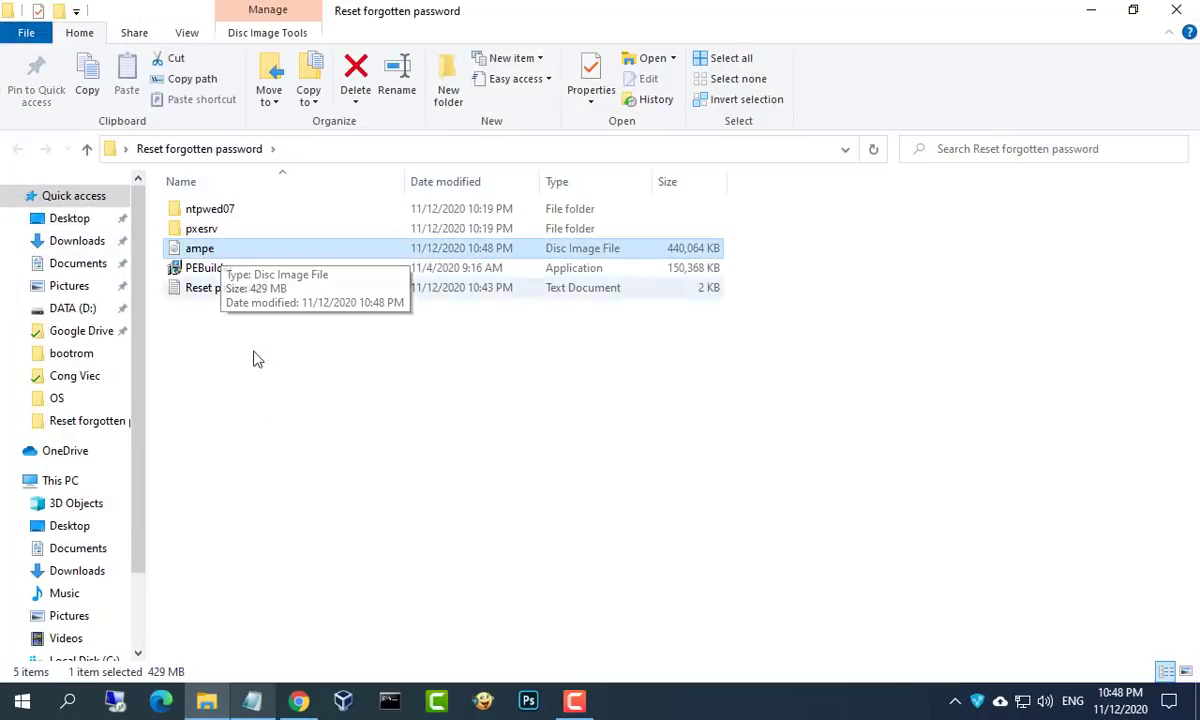
pyautogui.click(252, 700)
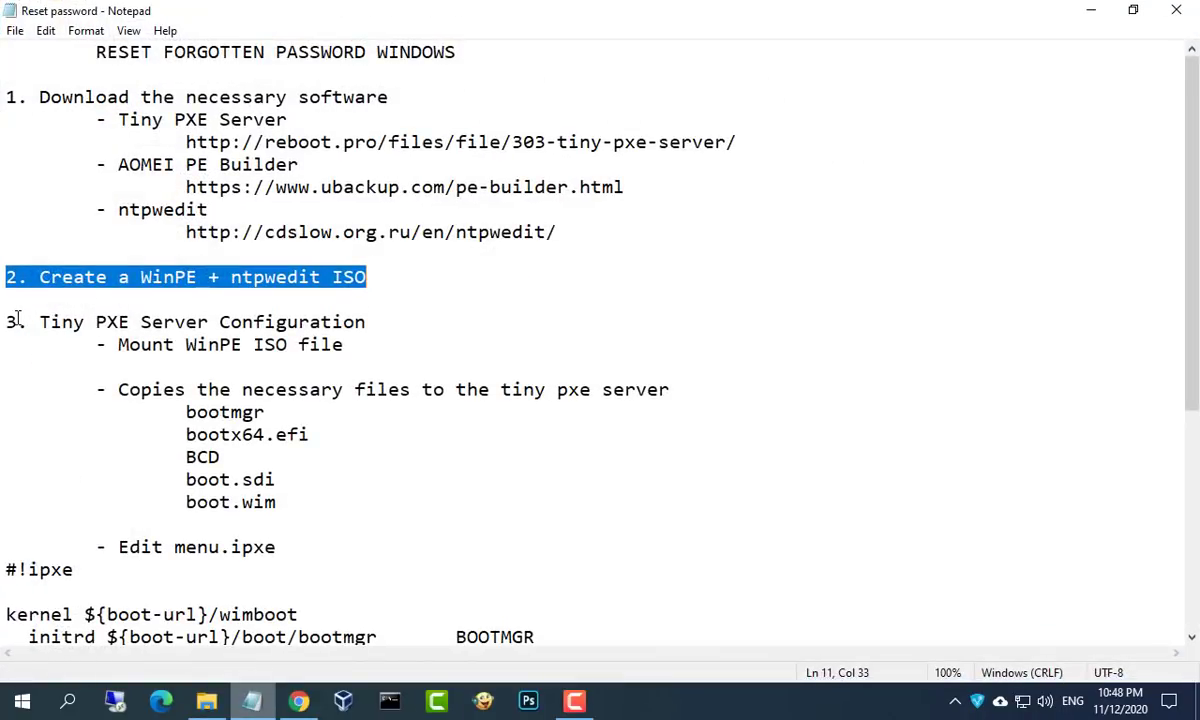
pyautogui.moveTo(5, 320); pyautogui.dragTo(381, 320)
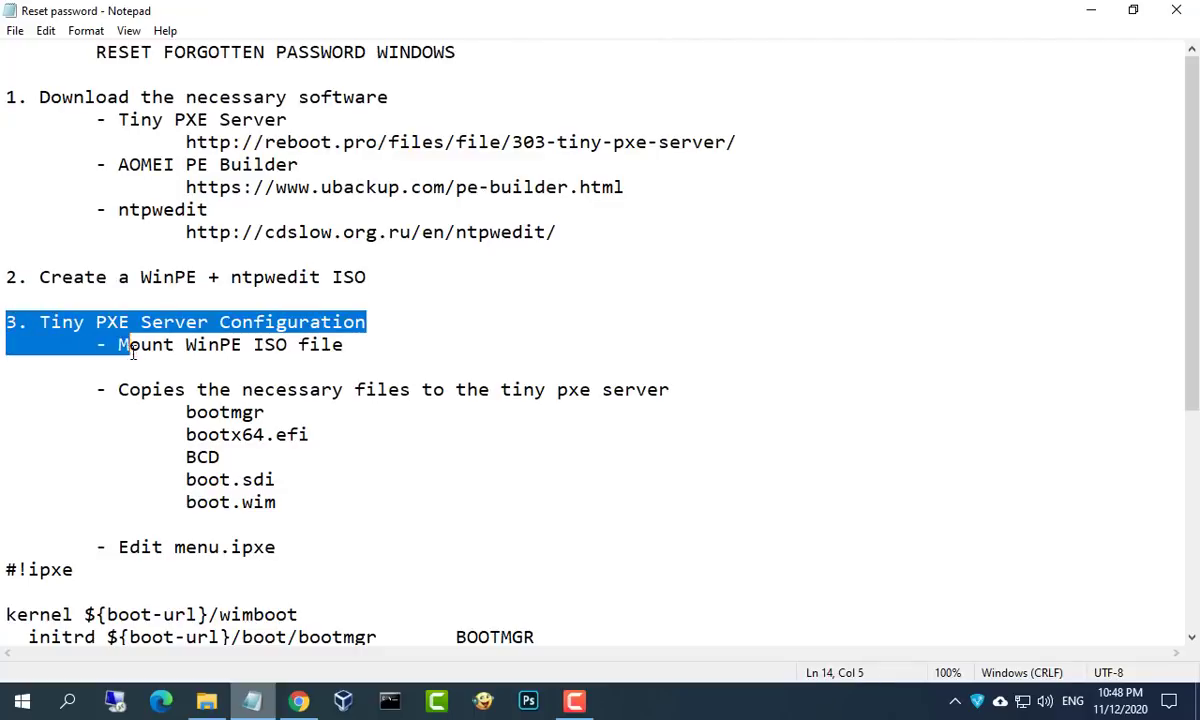
pyautogui.moveTo(90, 342); pyautogui.dragTo(344, 344)
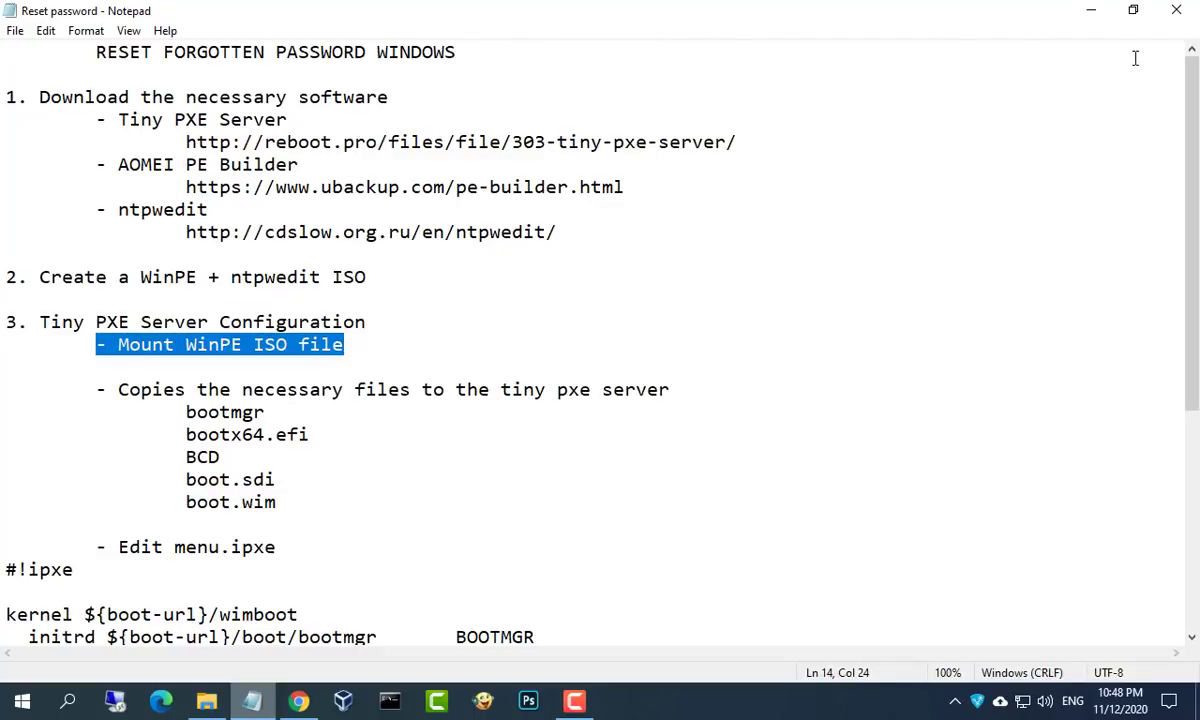
pyautogui.click(1091, 12)
# Mount the ampe image and open the resulting DVD Drive (F:) contents
pyautogui.click(200, 248)
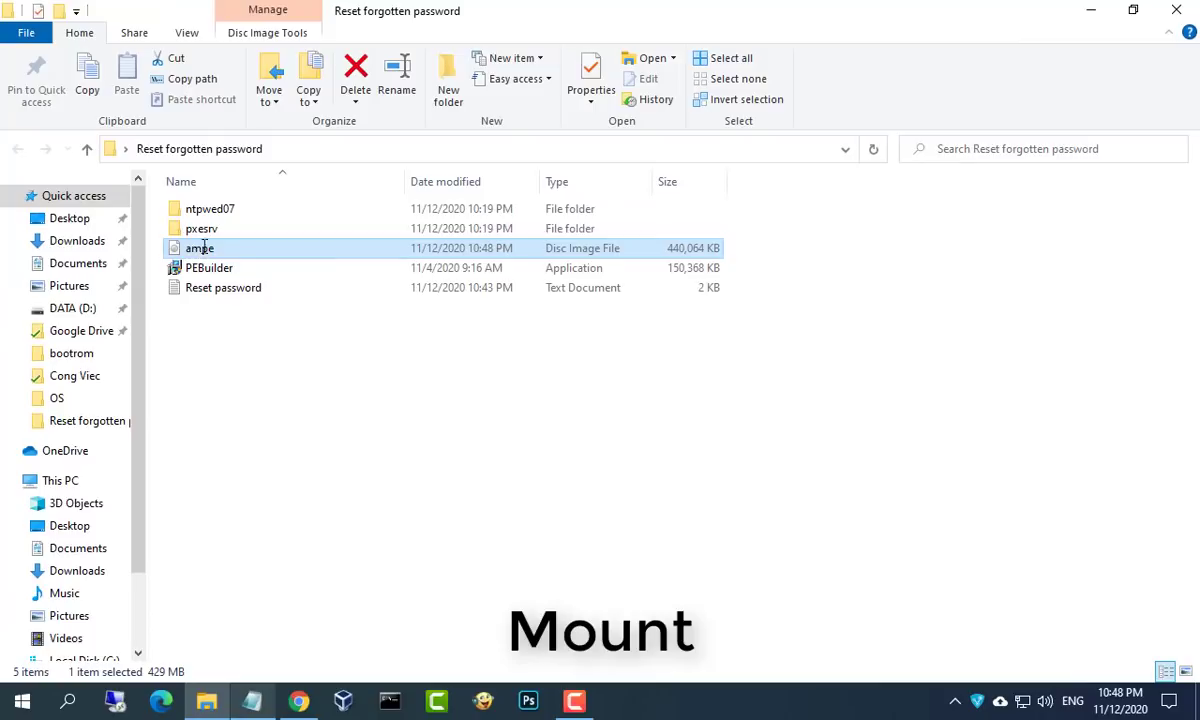
pyautogui.click(212, 248)
pyautogui.rightClick(212, 248)
pyautogui.click(273, 262)
pyautogui.scroll(-1, 129, 421)
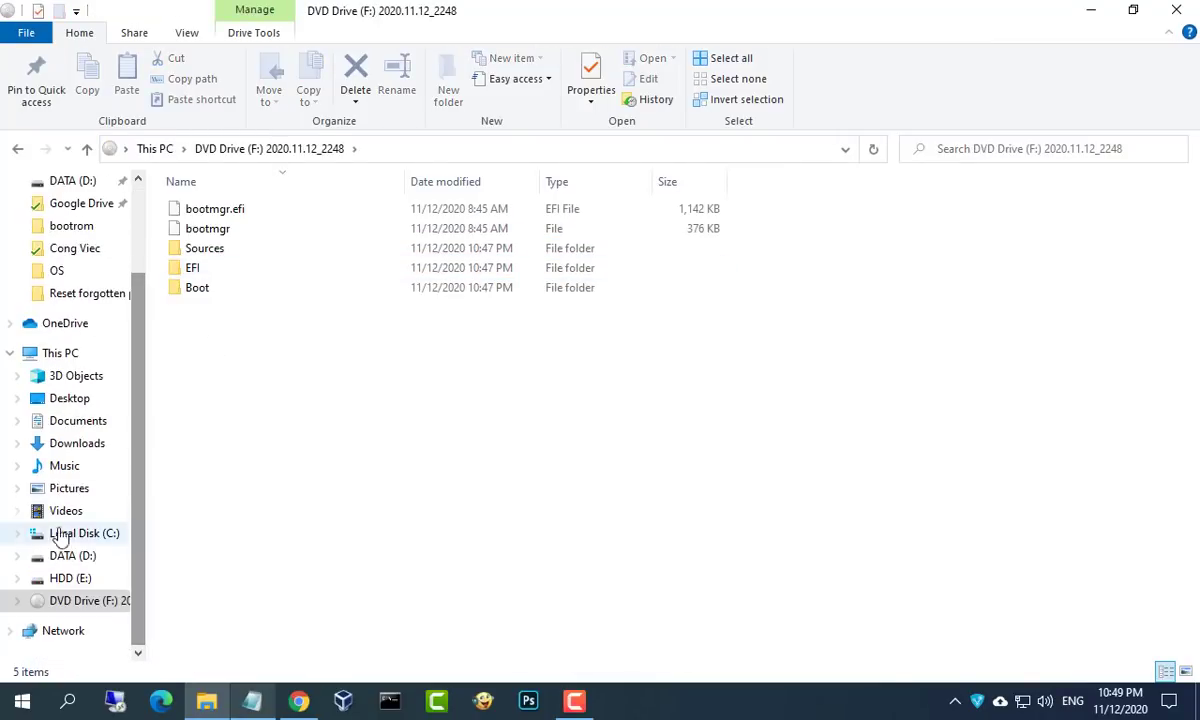
pyautogui.click(62, 353)
pyautogui.click(944, 363)
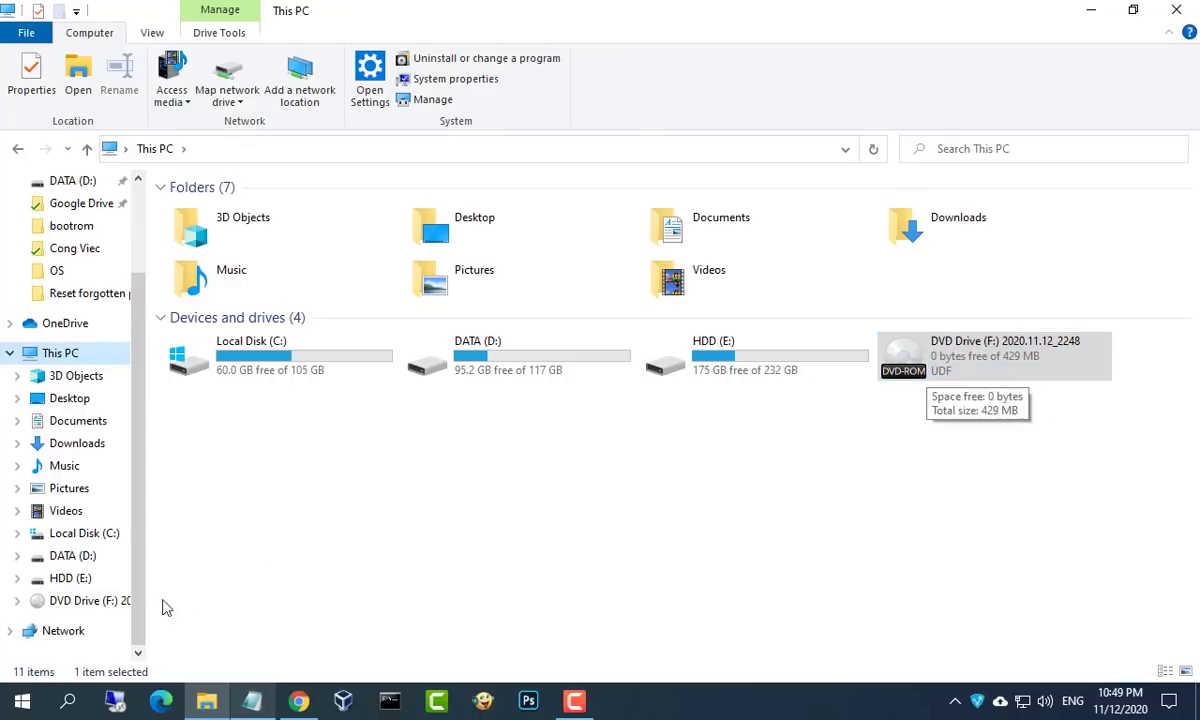
pyautogui.click(107, 603)
# Snap the F: window left beside a second window on the Desktop; highlight the files-to-copy step
pyautogui.rightClick(648, 600)
pyautogui.press('super+e')
pyautogui.press('super+Down')
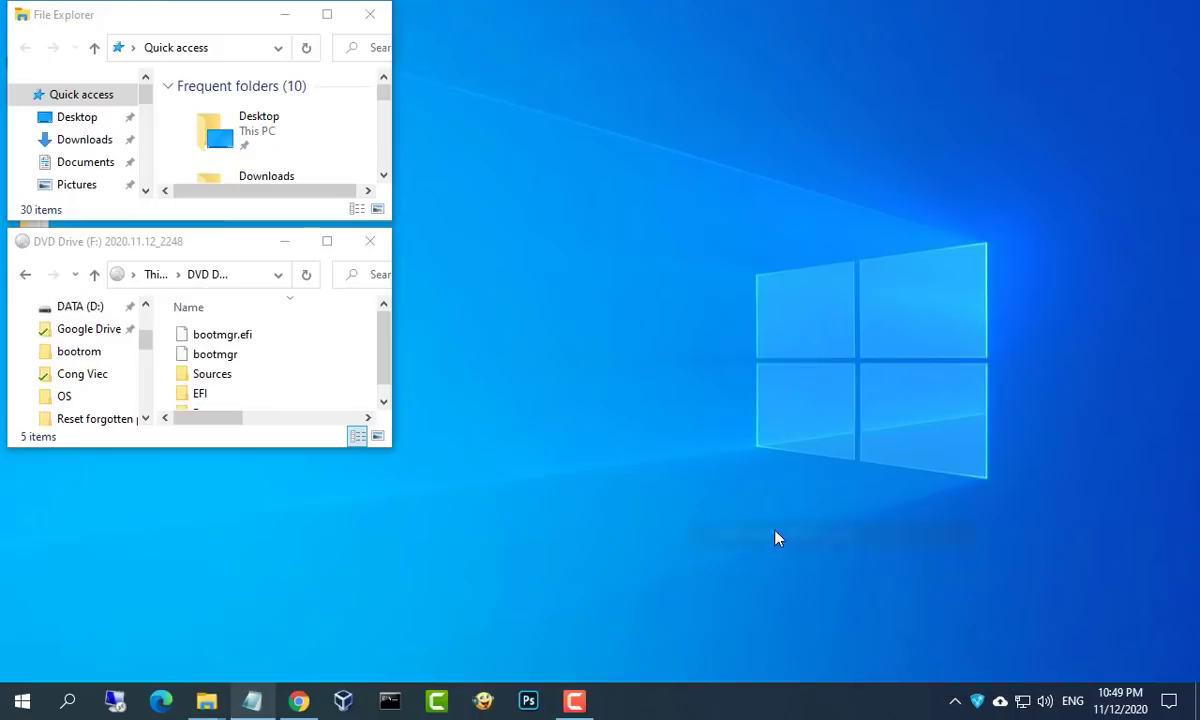
pyautogui.press('super+Right')
pyautogui.press('super+Left')
pyautogui.moveTo(795, 330); pyautogui.dragTo(582, 377)
pyautogui.click(660, 226)
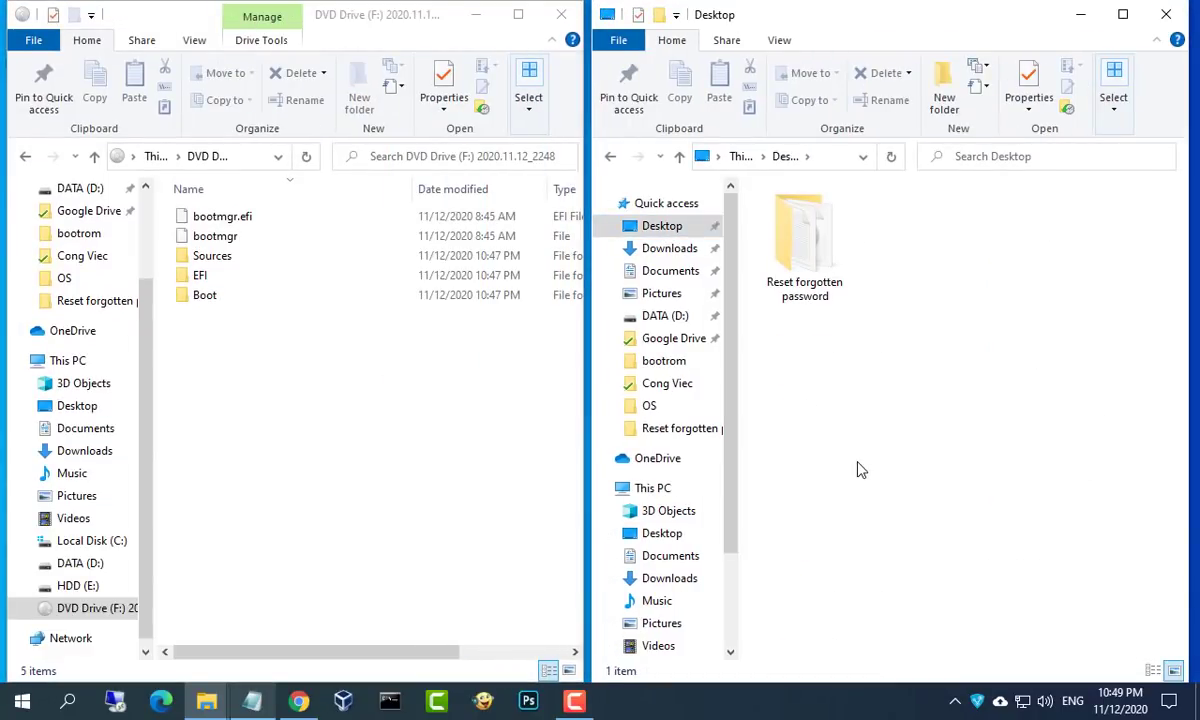
pyautogui.click(252, 700)
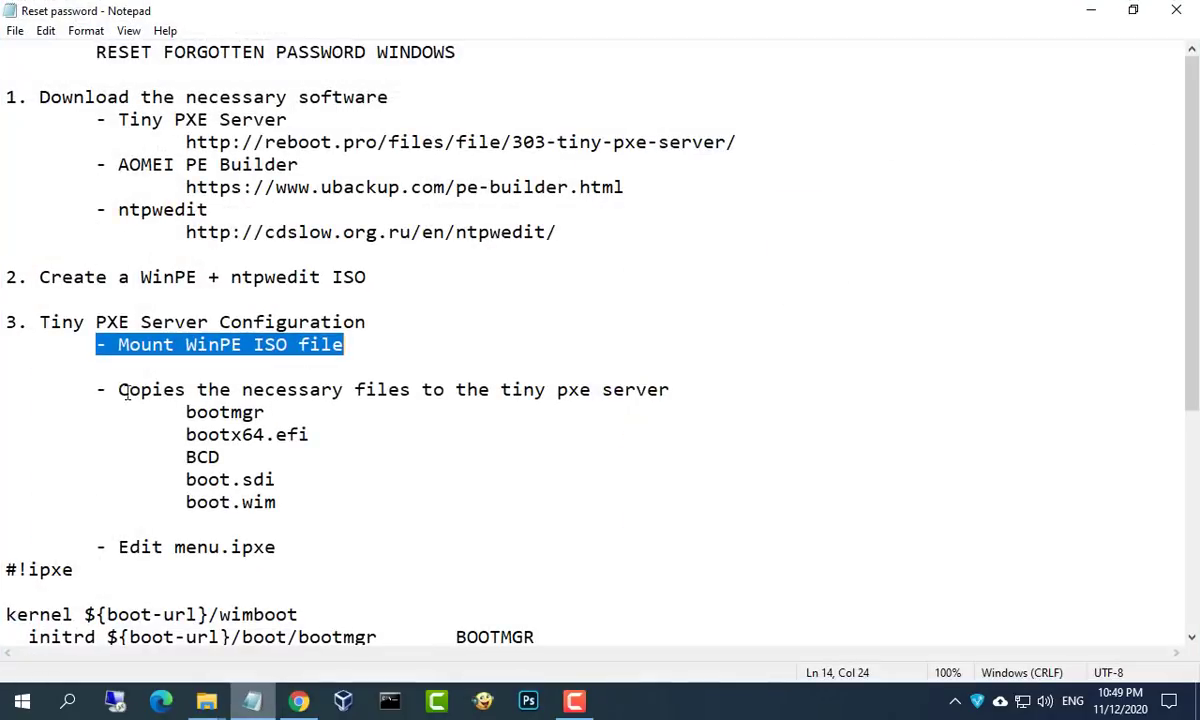
pyautogui.moveTo(96, 390); pyautogui.dragTo(288, 498)
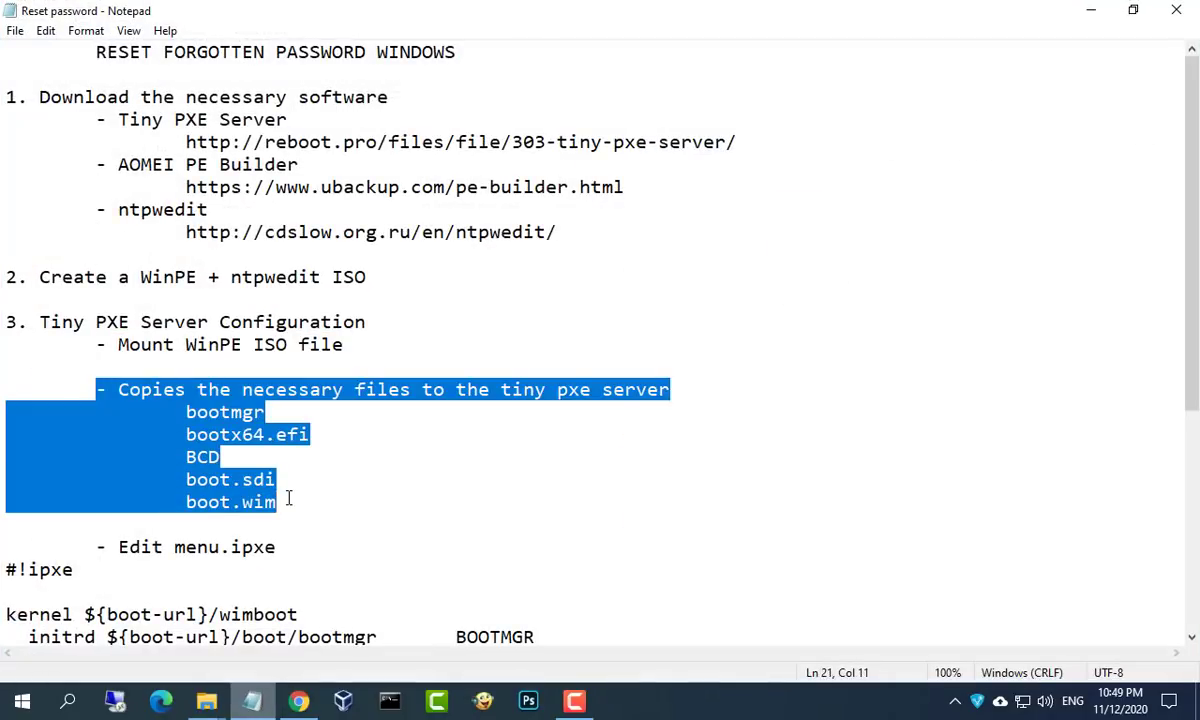
# Copy bootmgr and bootmgr.efi from the WinPE disc into pxesrv\files\boot
pyautogui.click(1091, 12)
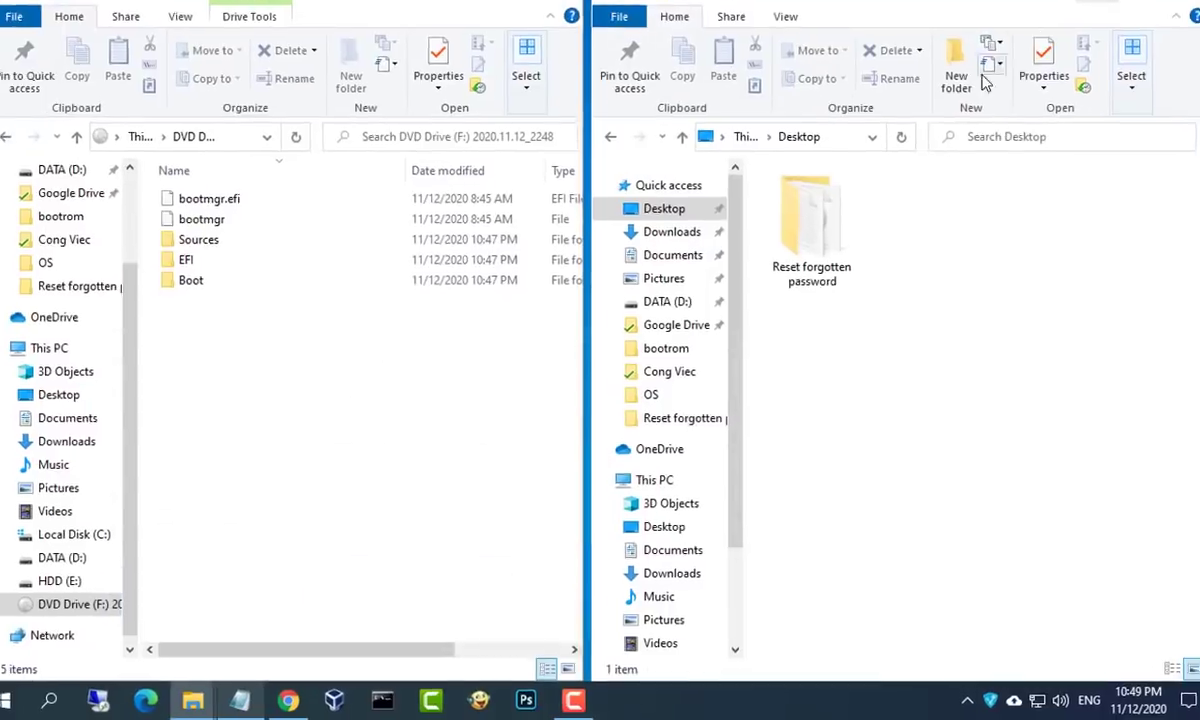
pyautogui.doubleClick(852, 225)
pyautogui.doubleClick(838, 146)
pyautogui.doubleClick(824, 119)
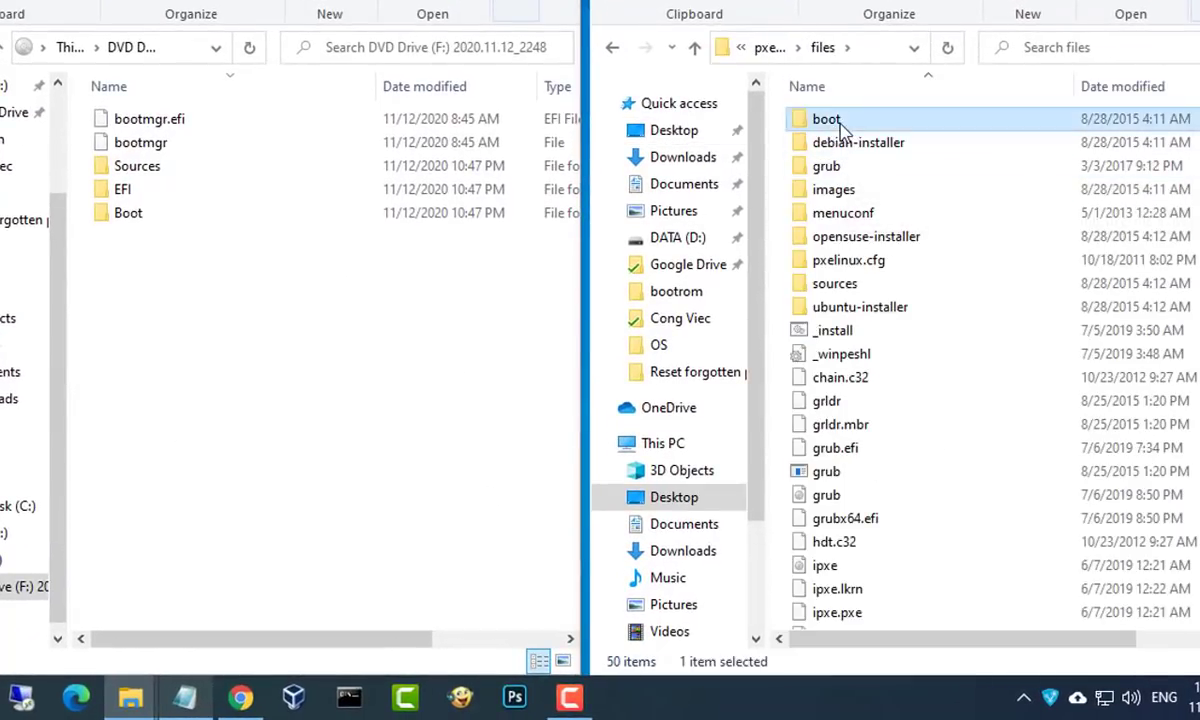
pyautogui.click(153, 148)
pyautogui.keyDown('ctrl'); pyautogui.click(175, 120); pyautogui.keyUp('ctrl')
pyautogui.rightClick(193, 115)
pyautogui.click(250, 270)
pyautogui.rightClick(885, 241)
pyautogui.click(912, 390)
# Copy boot.wim from the disc's Sources folder into the server's boot folder
pyautogui.click(153, 324)
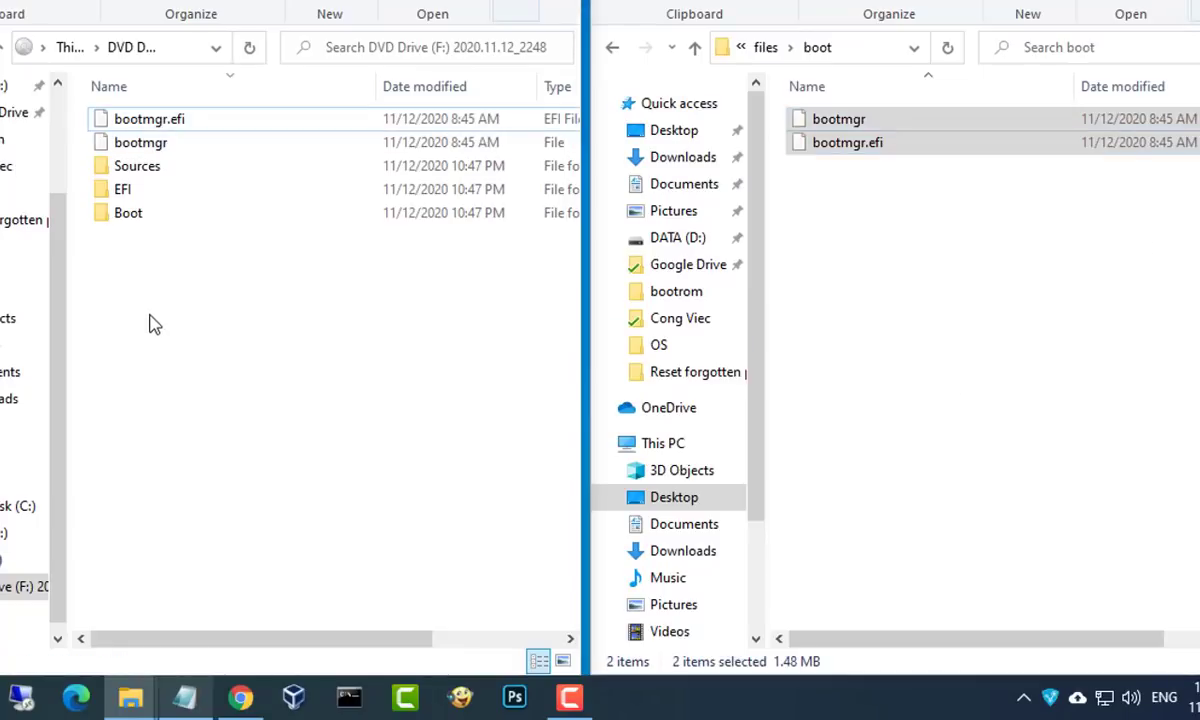
pyautogui.doubleClick(140, 168)
pyautogui.click(165, 128)
pyautogui.rightClick(165, 128)
pyautogui.click(250, 324)
pyautogui.click(902, 281)
pyautogui.rightClick(899, 272)
pyautogui.click(955, 427)
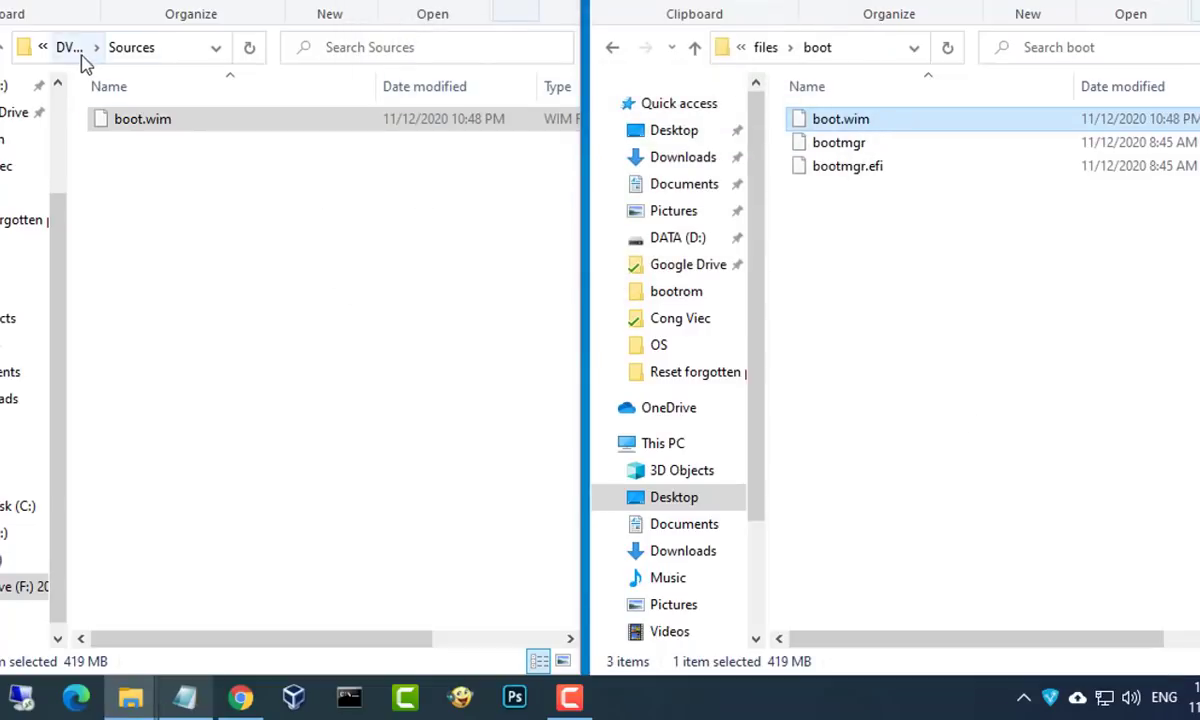
# Copy Bootx64.efi from the disc's EFI\Boot folder into the server's boot folder
pyautogui.click(70, 47)
pyautogui.doubleClick(144, 185)
pyautogui.doubleClick(148, 120)
pyautogui.click(155, 120)
pyautogui.rightClick(157, 124)
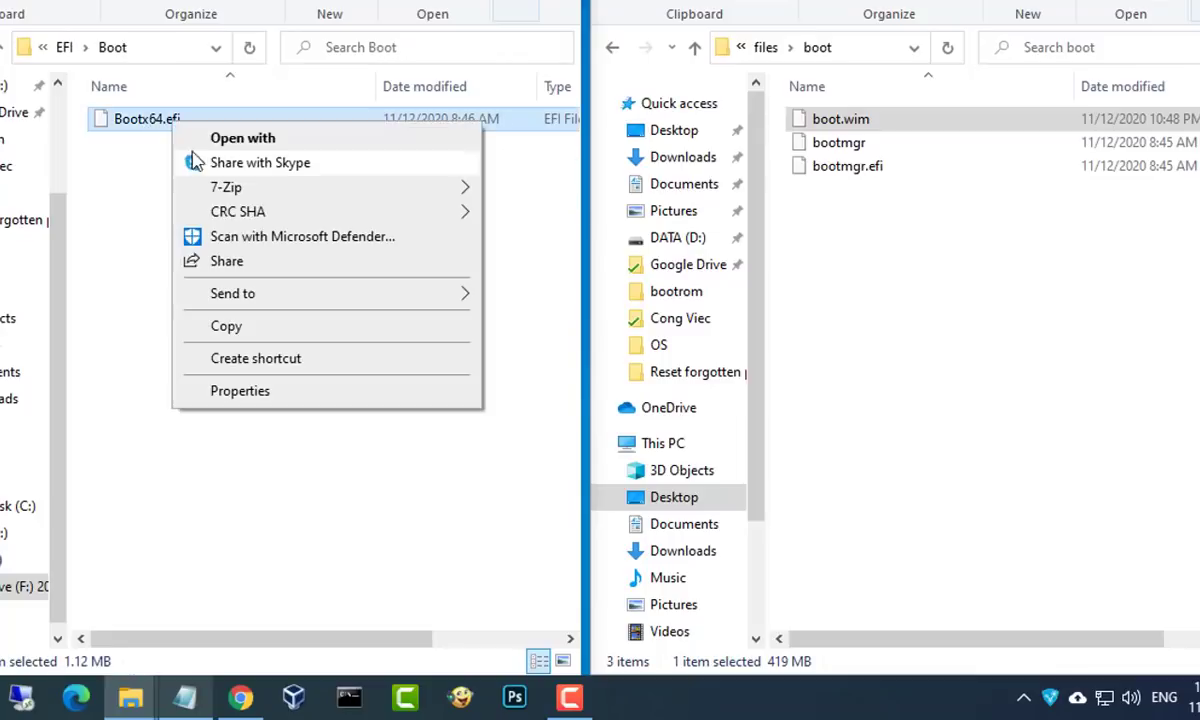
pyautogui.click(238, 328)
pyautogui.rightClick(936, 288)
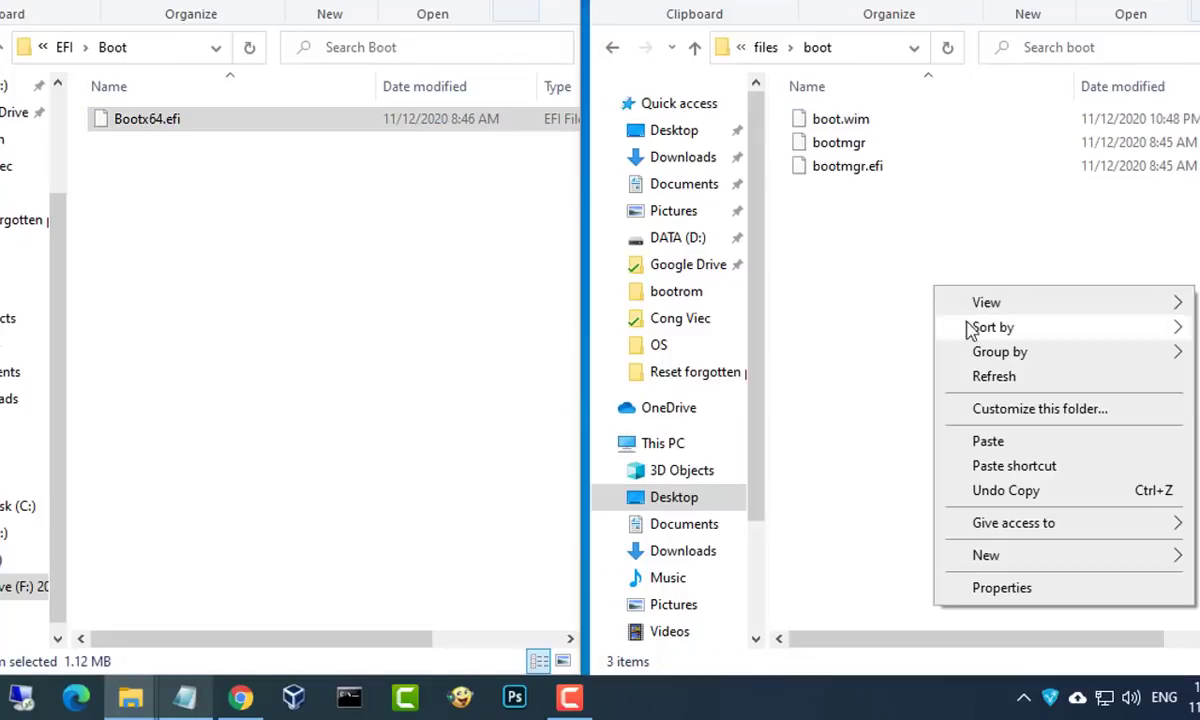
pyautogui.click(990, 443)
# Copy BCD and boot.sdi from the disc's Boot folder, then select all six copied files
pyautogui.click(66, 50)
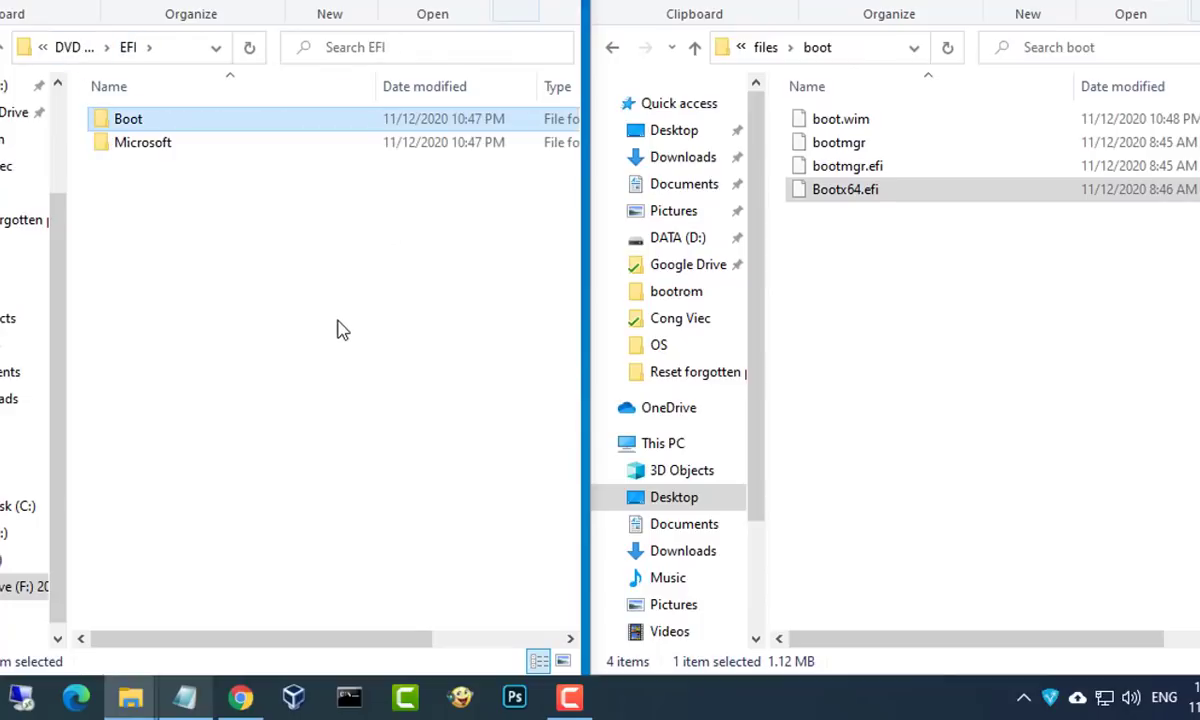
pyautogui.click(125, 47)
pyautogui.doubleClick(135, 213)
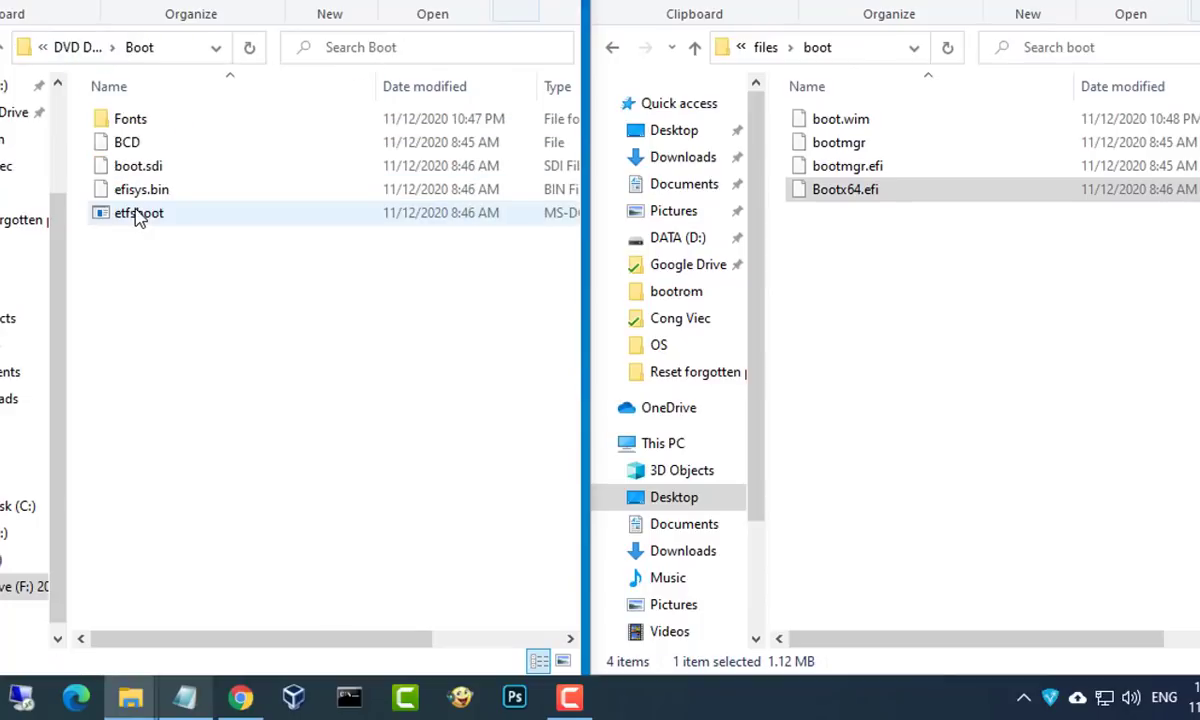
pyautogui.click(147, 150)
pyautogui.keyDown('ctrl'); pyautogui.click(160, 170); pyautogui.keyUp('ctrl')
pyautogui.rightClick(201, 178)
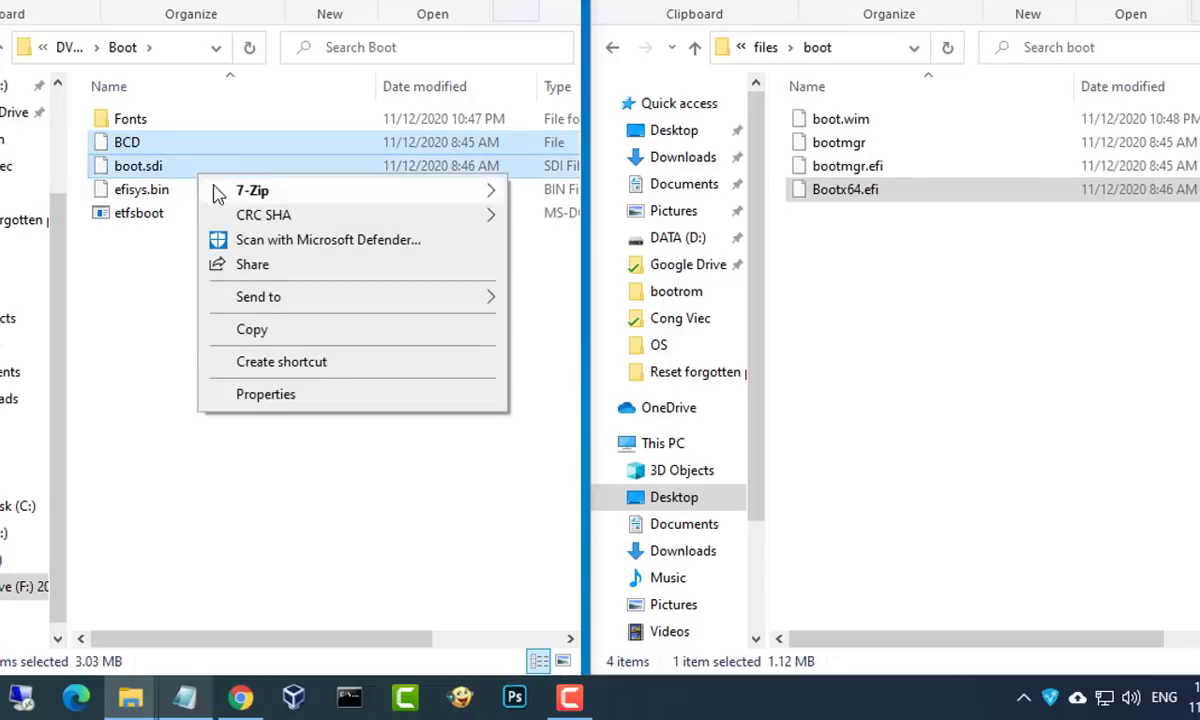
pyautogui.click(256, 310)
pyautogui.click(925, 365)
pyautogui.rightClick(927, 325)
pyautogui.click(886, 470)
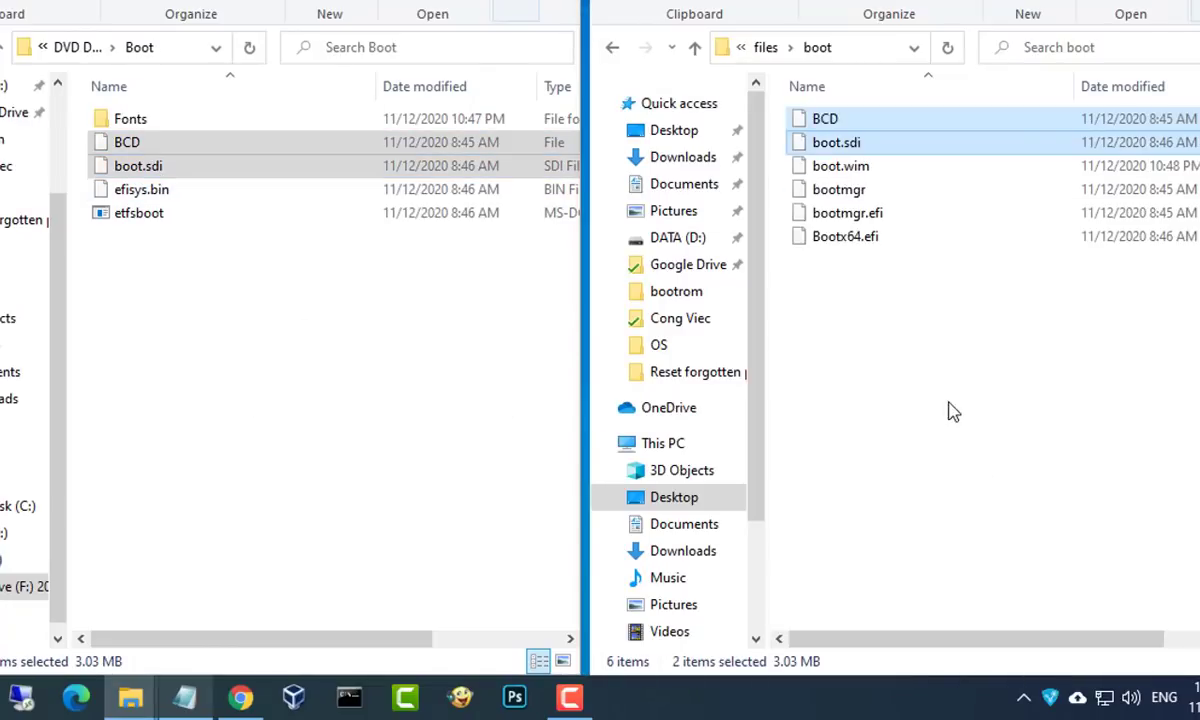
pyautogui.moveTo(828, 308); pyautogui.dragTo(900, 115)
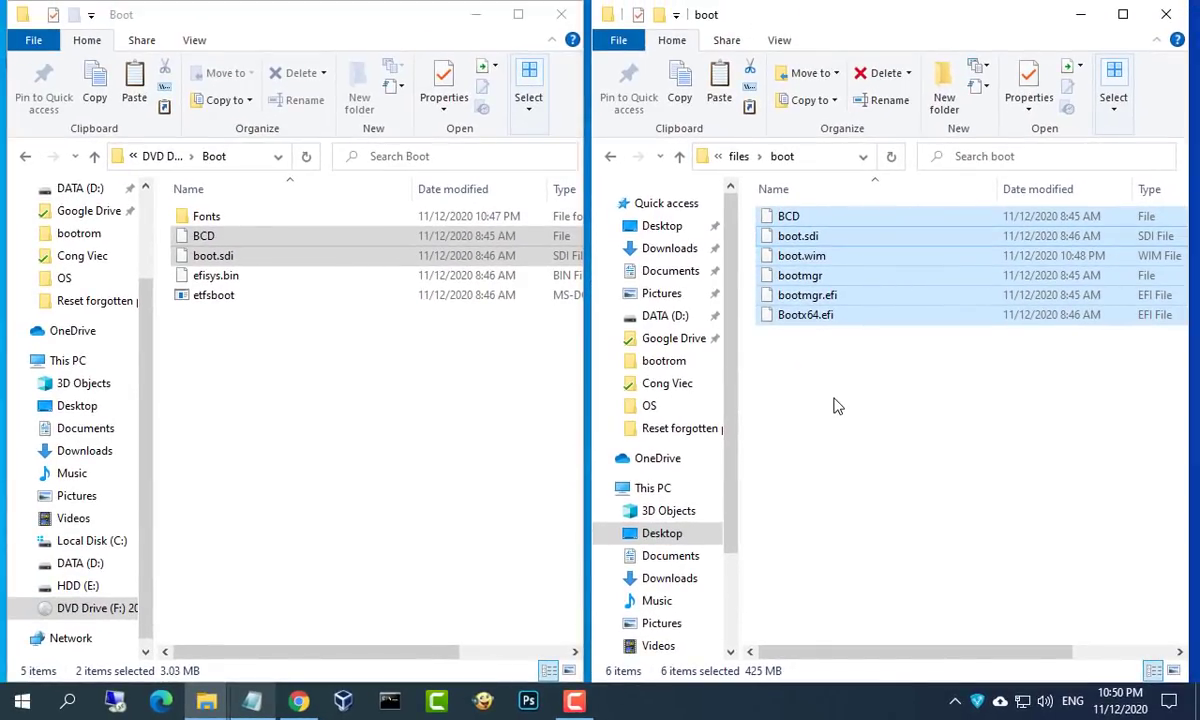
# Close the disc window, maximize the server's boot folder and select its six files
pyautogui.click(561, 14)
pyautogui.click(1122, 14)
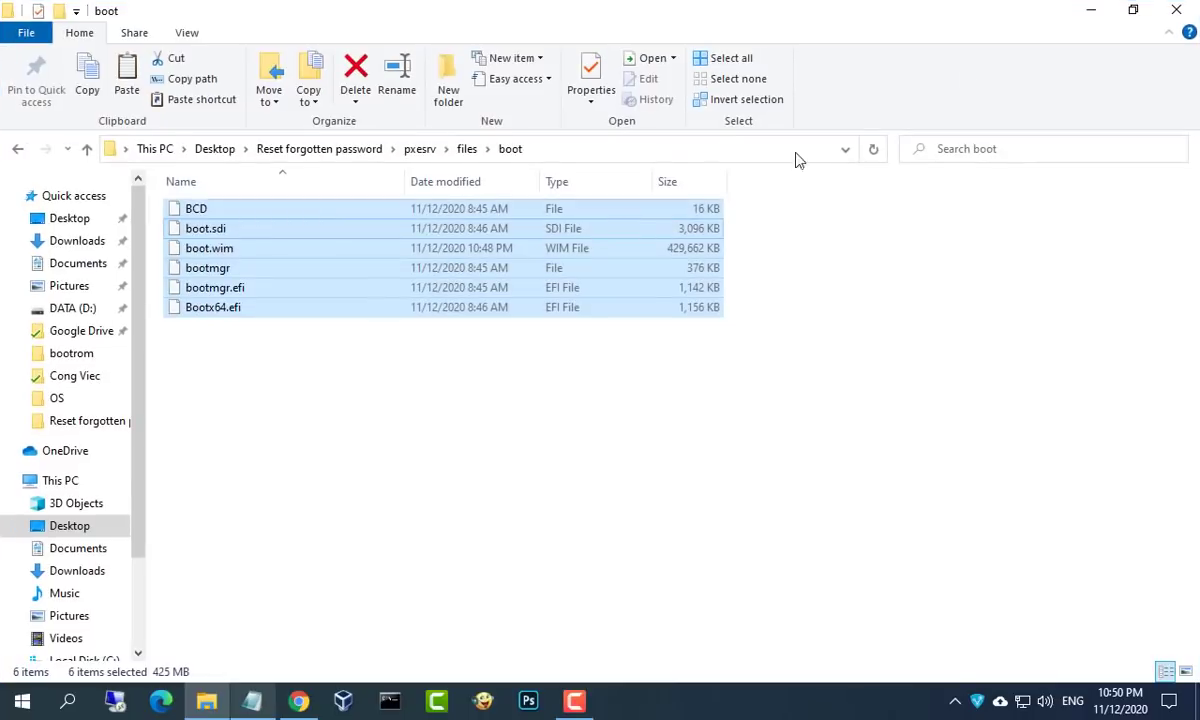
pyautogui.click(313, 388)
pyautogui.moveTo(186, 379); pyautogui.dragTo(295, 190)
# Add bootmgr.efi after bootx64.efi in the notes' file list and save the notes
pyautogui.hotkey('alt', 'Tab')
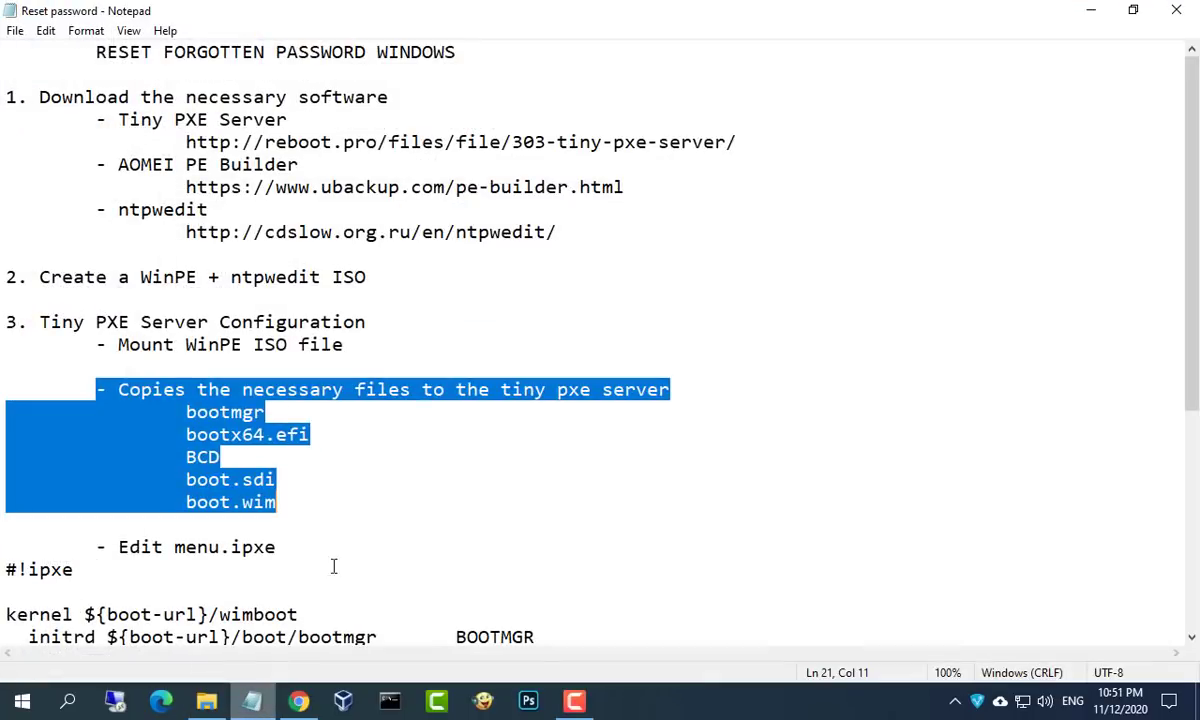
pyautogui.click(280, 500)
pyautogui.moveTo(280, 500)
pyautogui.mouseDown()
pyautogui.moveTo(260, 455)
pyautogui.moveTo(188, 412)
pyautogui.mouseUp()
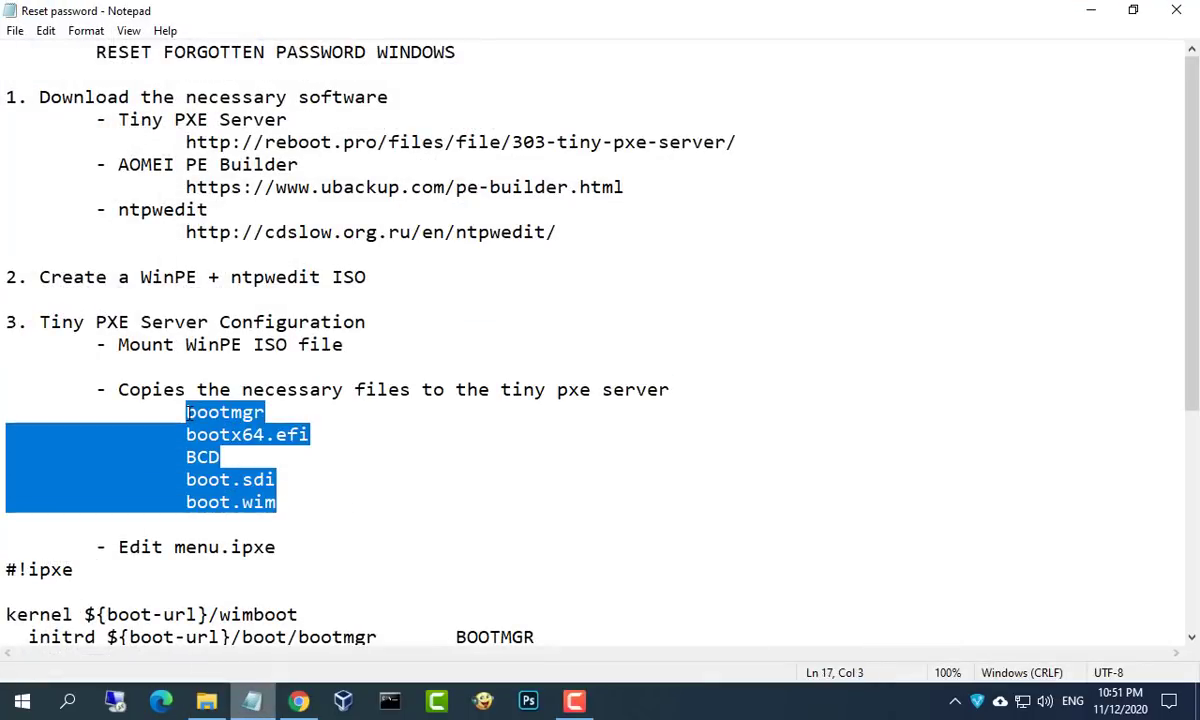
pyautogui.hotkey('alt', 'Tab')
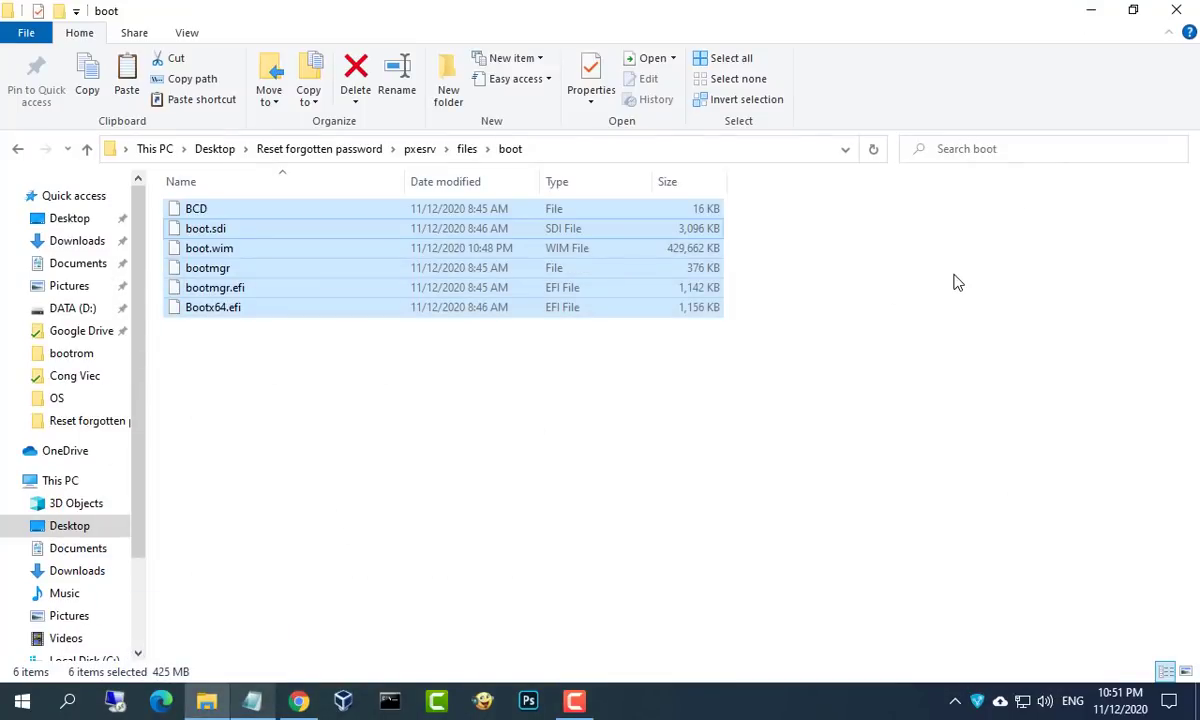
pyautogui.click(255, 288)
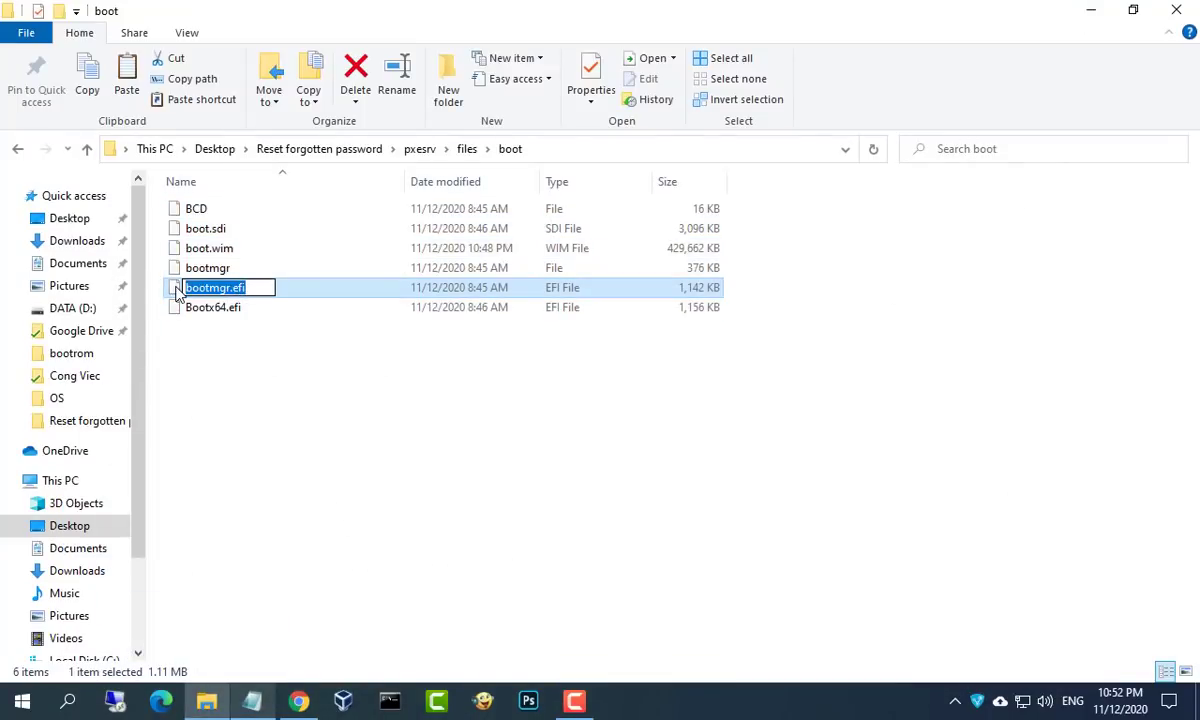
pyautogui.click(252, 700)
pyautogui.click(333, 435)
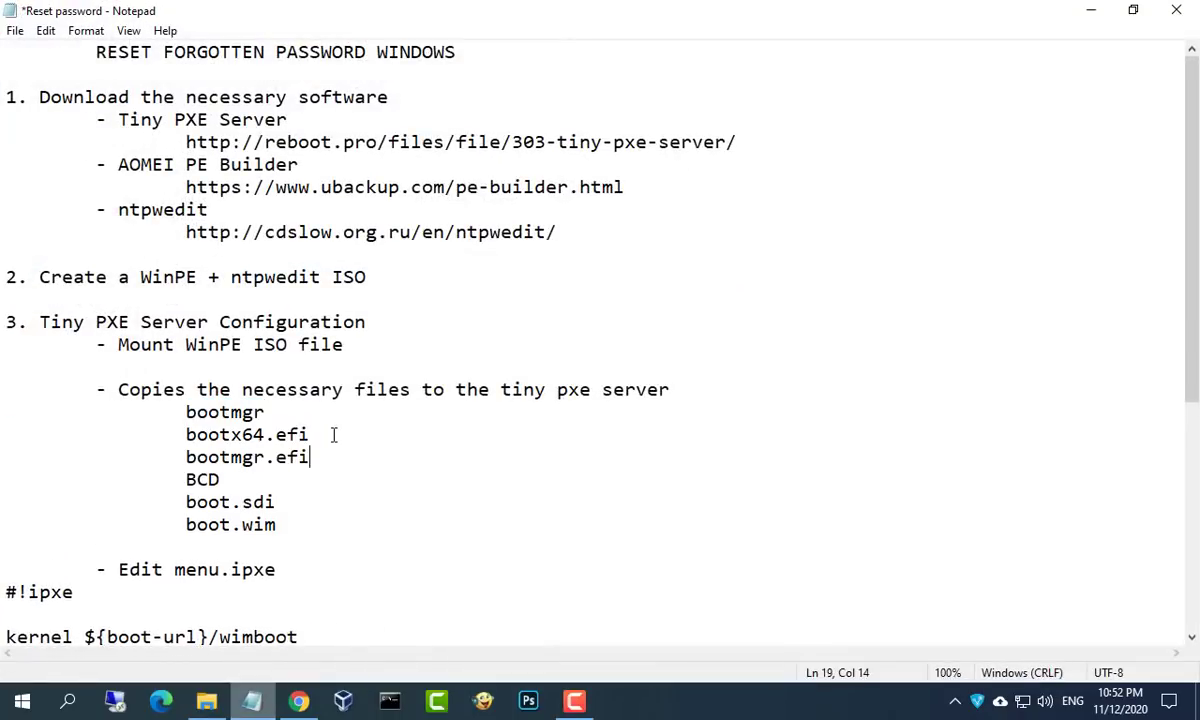
pyautogui.click(17, 34)
pyautogui.click(40, 107)
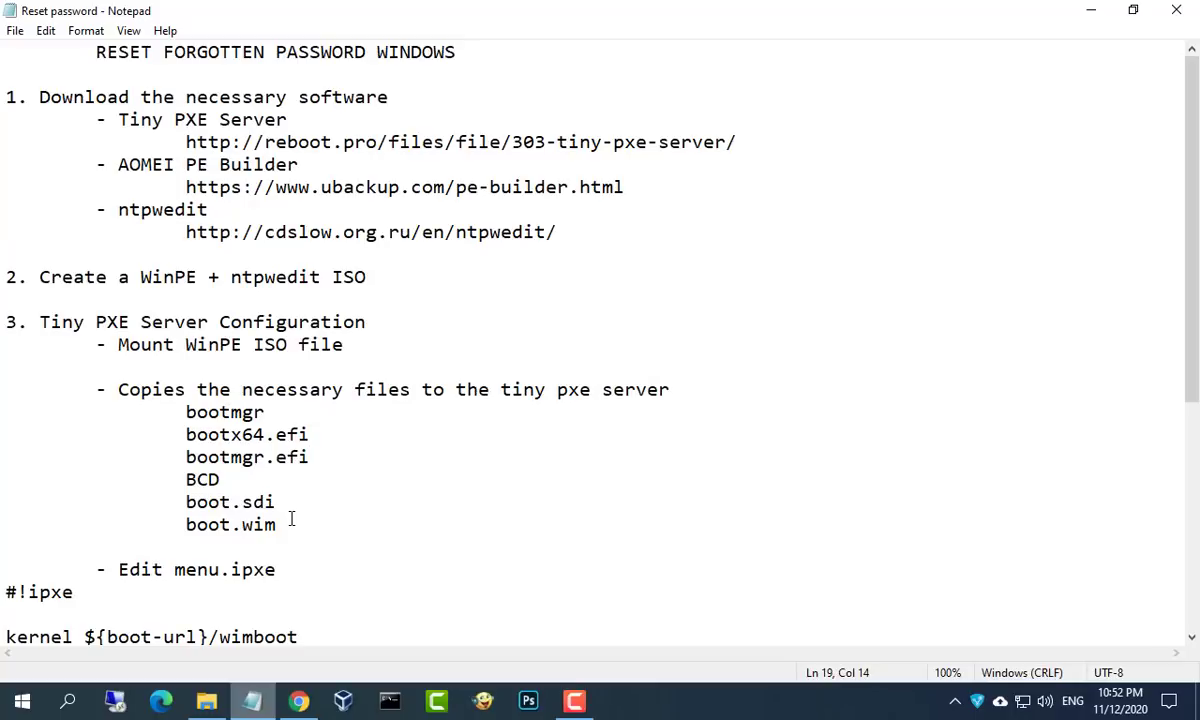
# Scroll the notes down and select the menu.ipxe script section
pyautogui.scroll(-1, 250, 430)
pyautogui.scroll(-2, 220, 380)
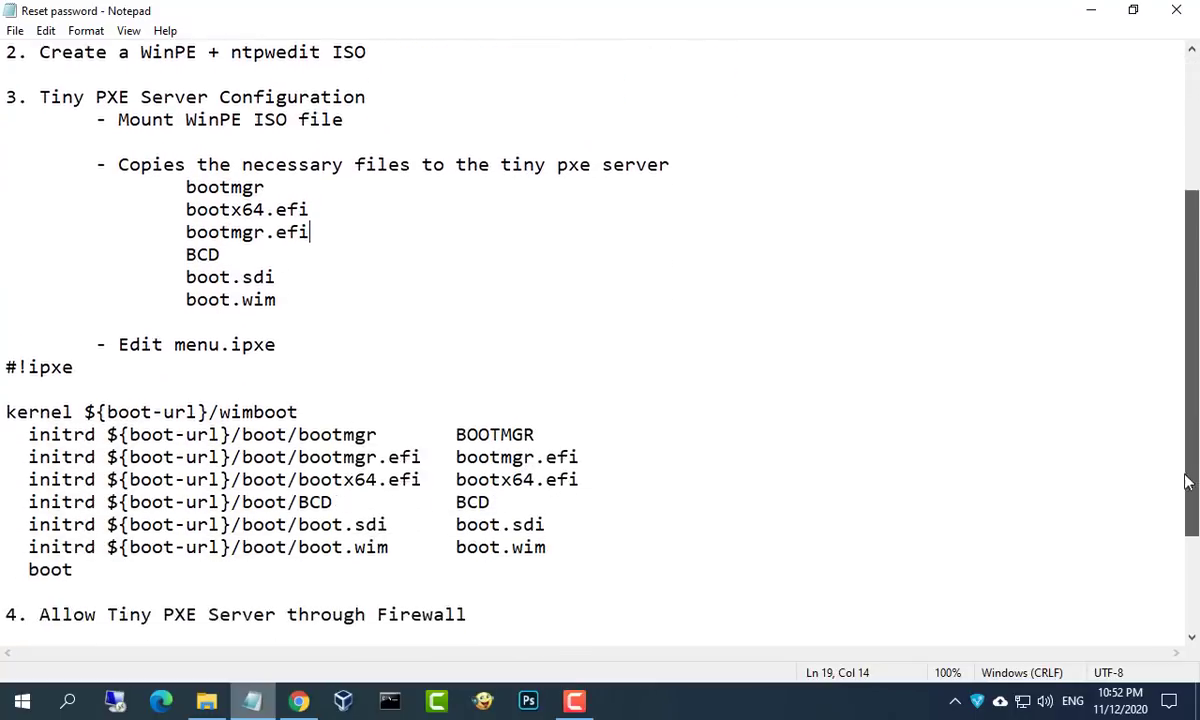
pyautogui.scroll(-1, 203, 350)
pyautogui.moveTo(4, 295); pyautogui.dragTo(498, 523)
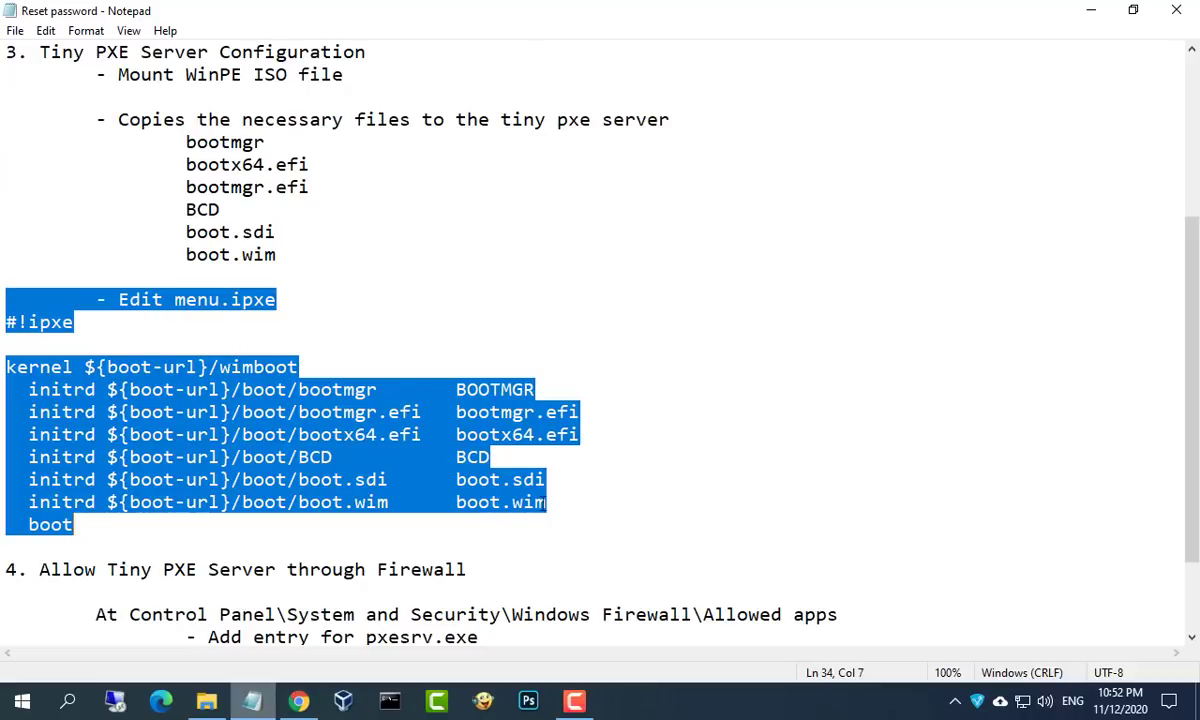
# Open pxesrv\files\menu.ipxe in Notepad, maximized, and delete all its contents
pyautogui.click(1090, 10)
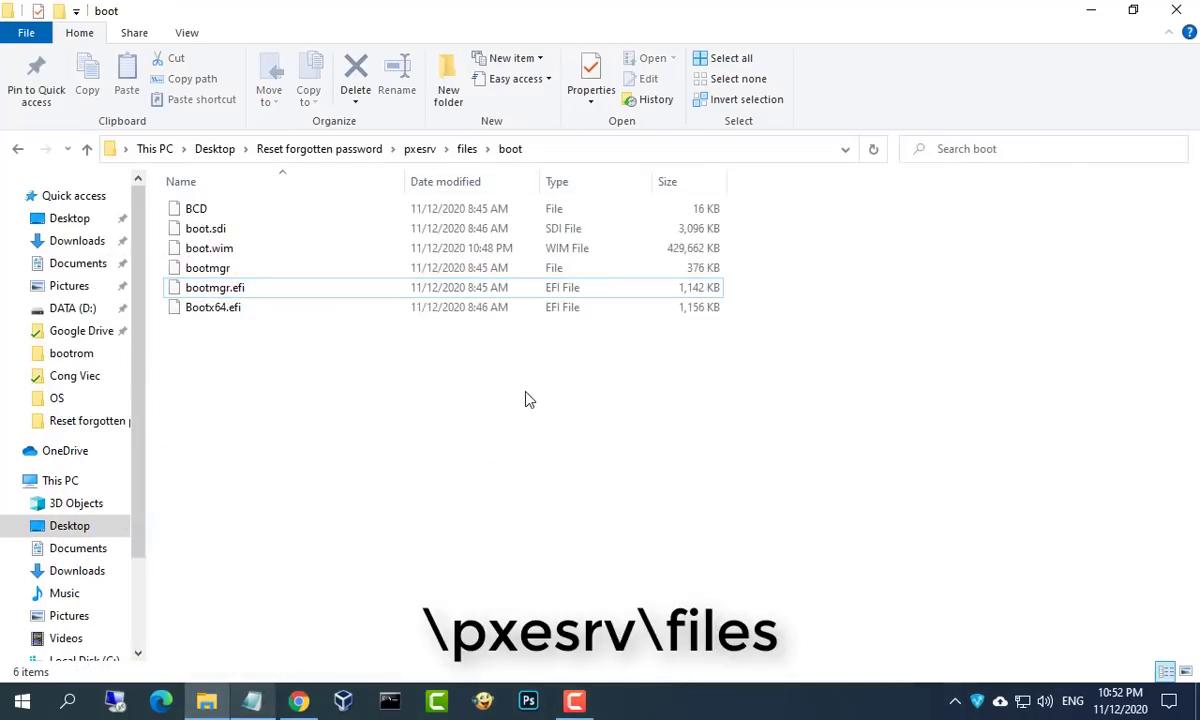
pyautogui.click(420, 150)
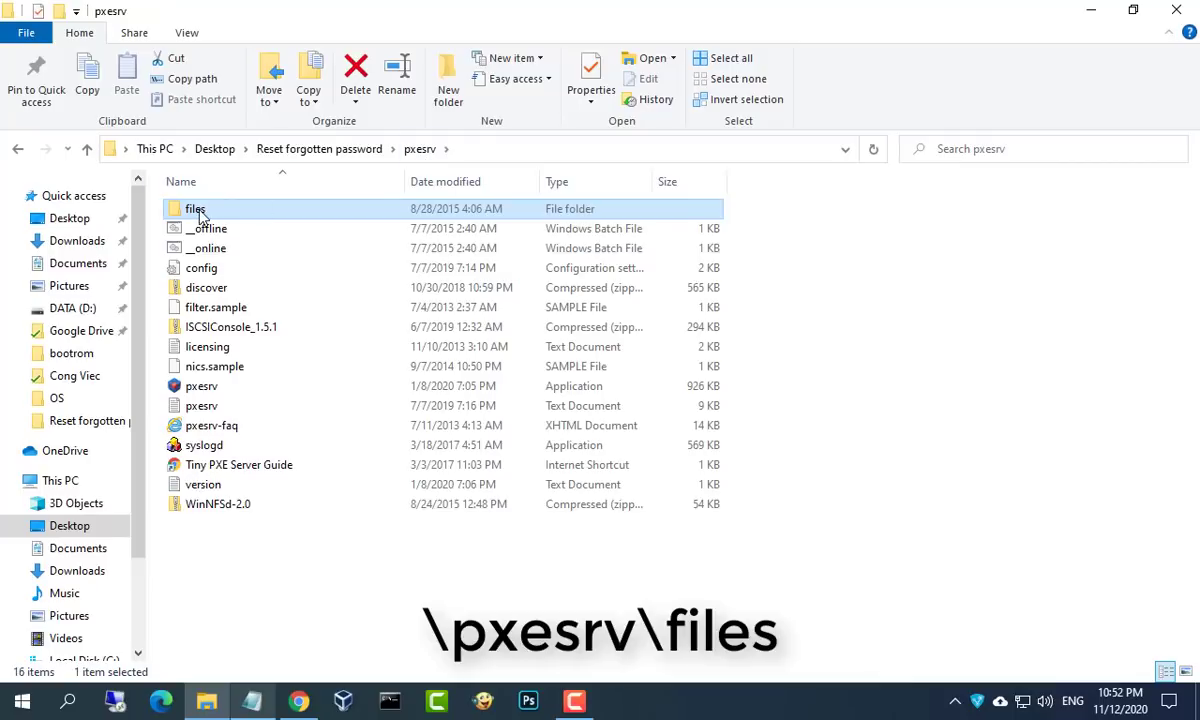
pyautogui.doubleClick(197, 209)
pyautogui.scroll(-6, 1193, 450)
pyautogui.scroll(-2, 1193, 450)
pyautogui.scroll(-1, 1100, 515)
pyautogui.doubleClick(203, 396)
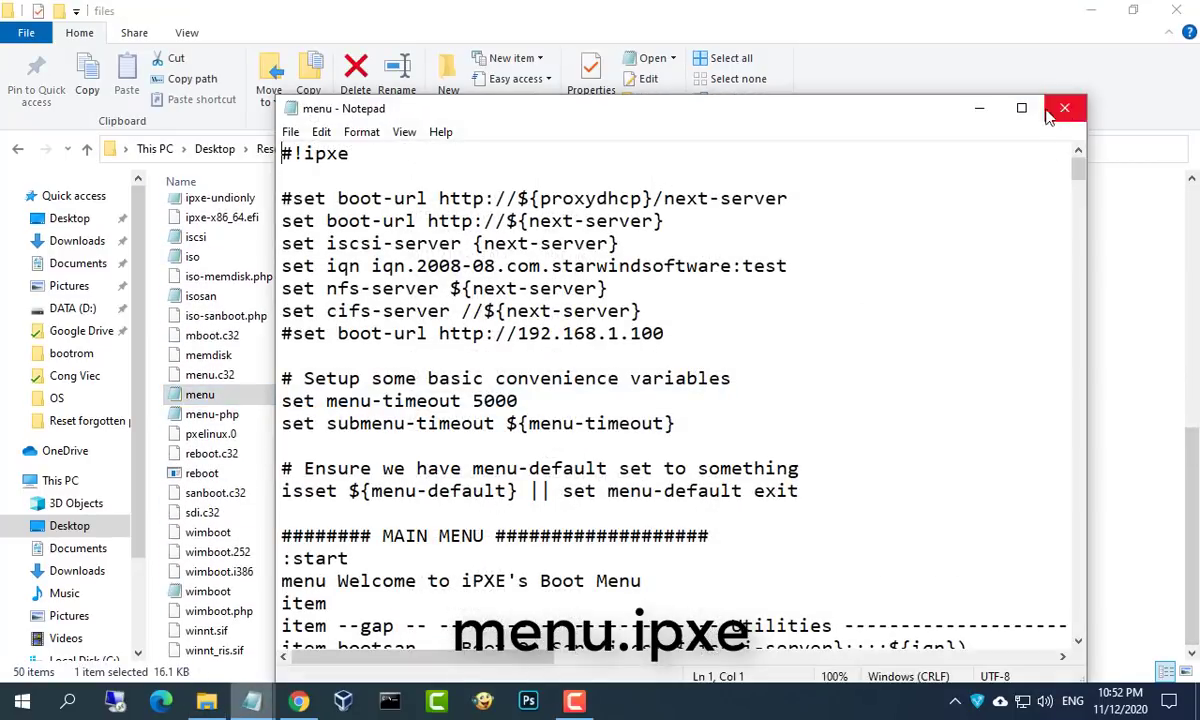
pyautogui.click(1103, 25)
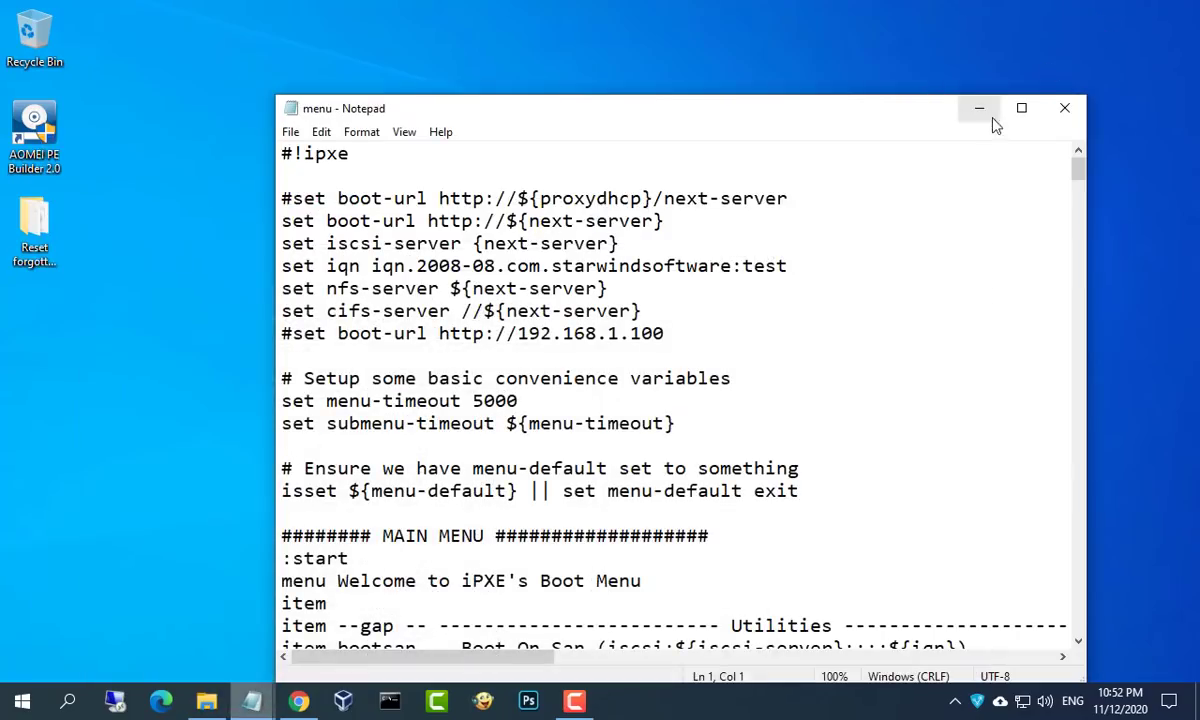
pyautogui.click(1021, 107)
pyautogui.hotkey('ctrl', 'a')
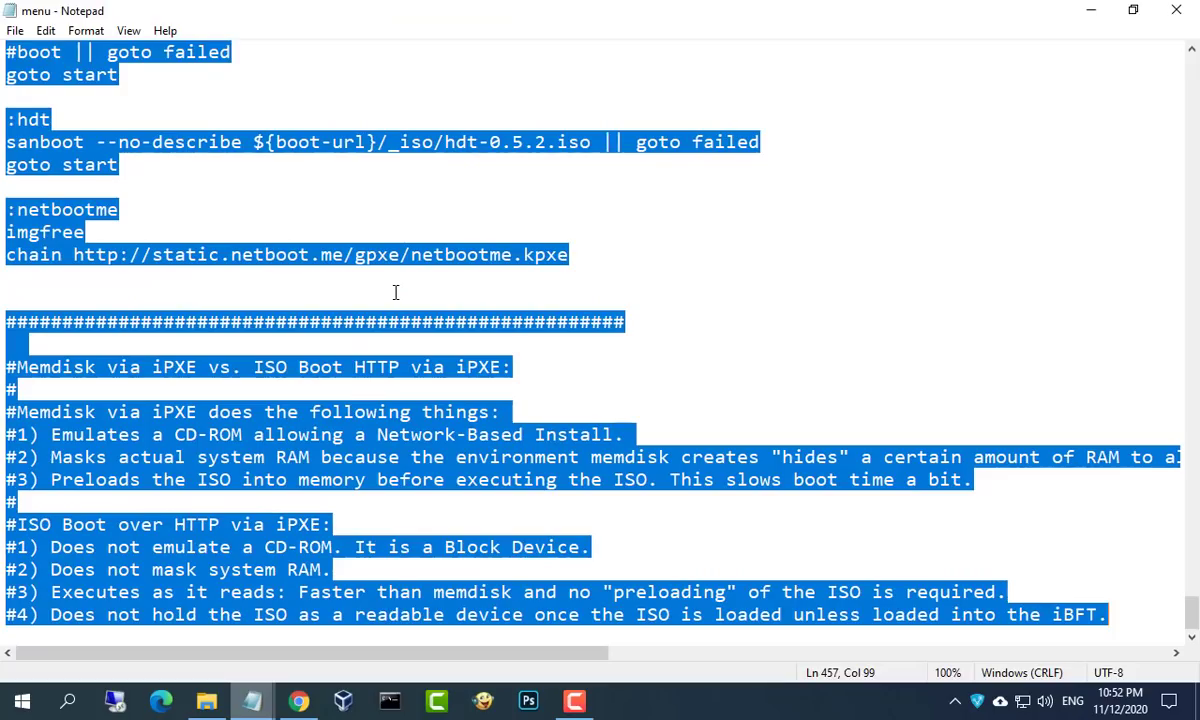
pyautogui.press('Delete')
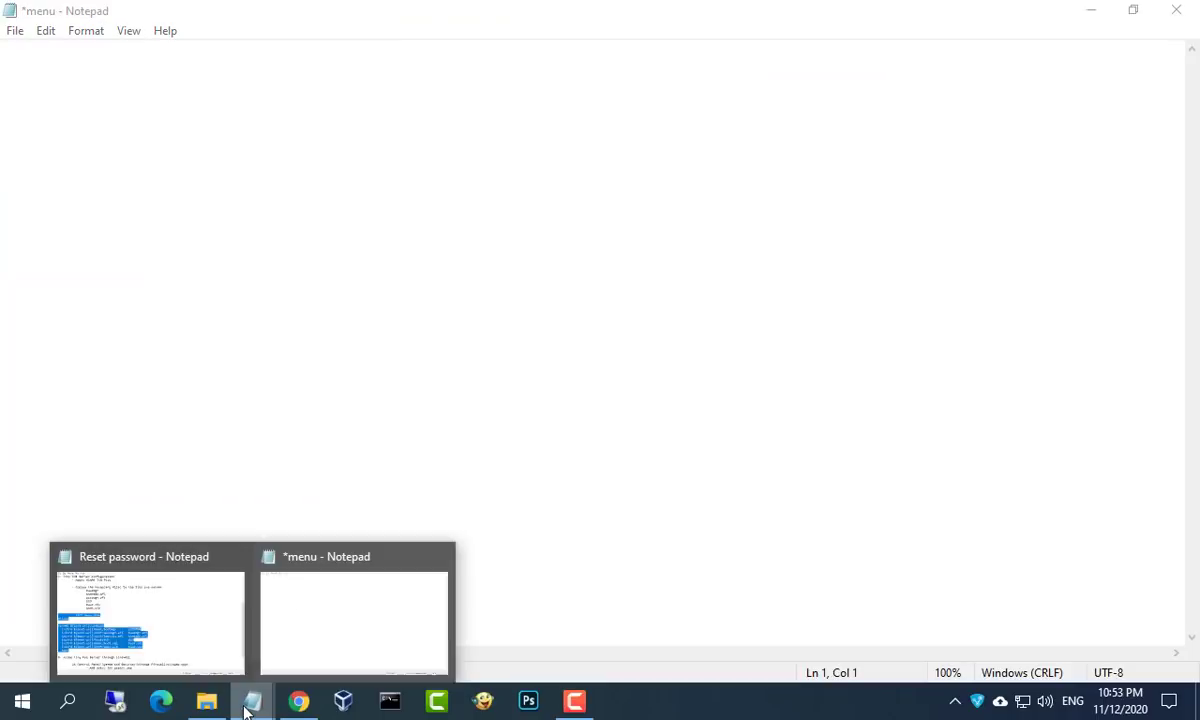
# Paste the #!ipxe wimboot script from the notes into the empty menu.ipxe
pyautogui.click(147, 643)
pyautogui.click(5, 321)
pyautogui.moveTo(5, 321)
pyautogui.mouseDown()
pyautogui.moveTo(45, 508)
pyautogui.moveTo(92, 514)
pyautogui.mouseUp()
pyautogui.rightClick(126, 457)
pyautogui.click(213, 271)
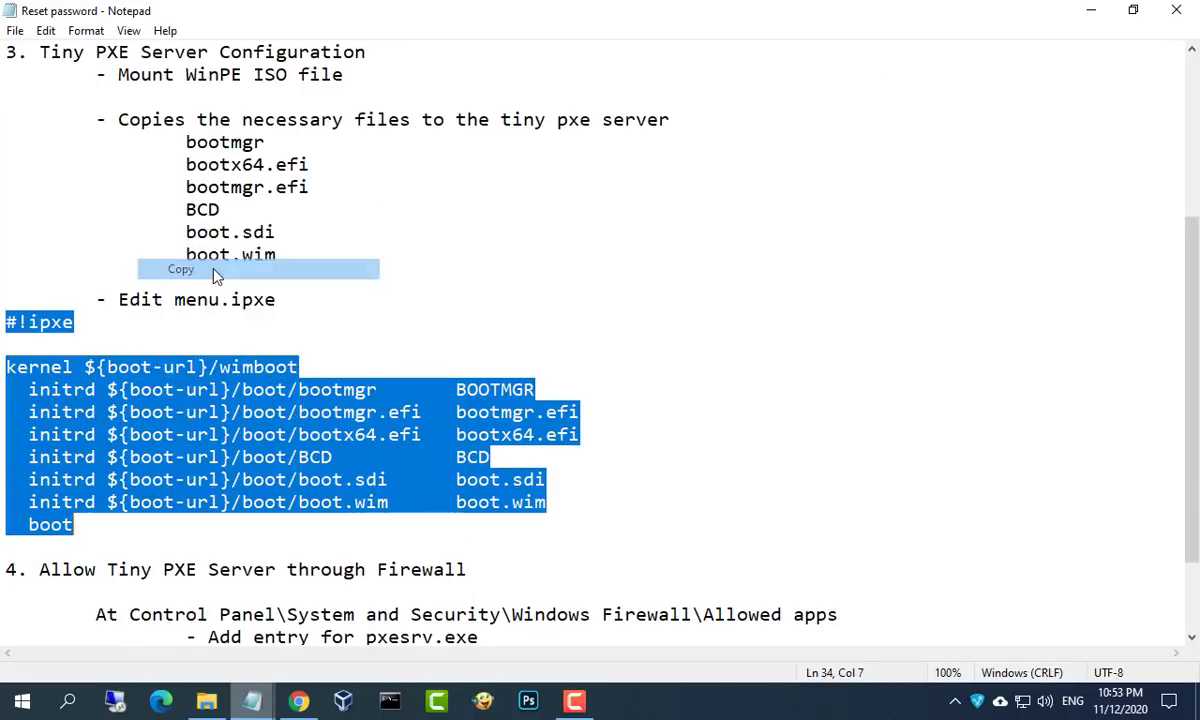
pyautogui.click(1090, 10)
pyautogui.hotkey('ctrl', 'v')
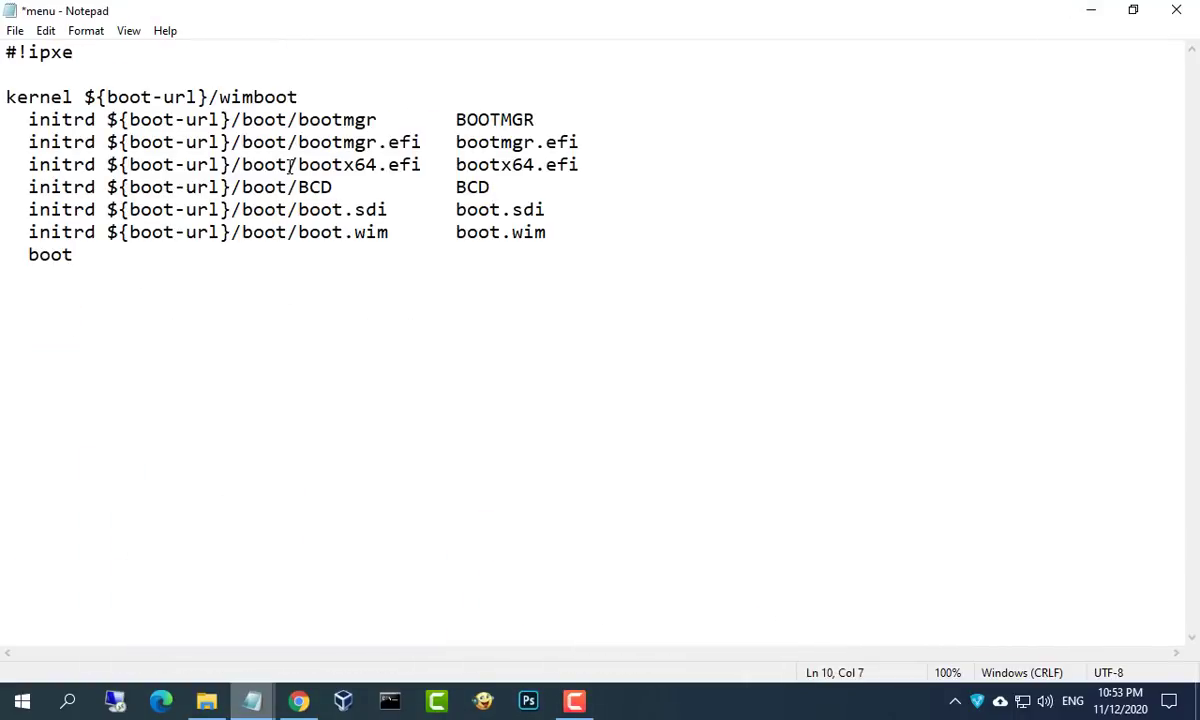
pyautogui.moveTo(241, 120); pyautogui.dragTo(516, 124)
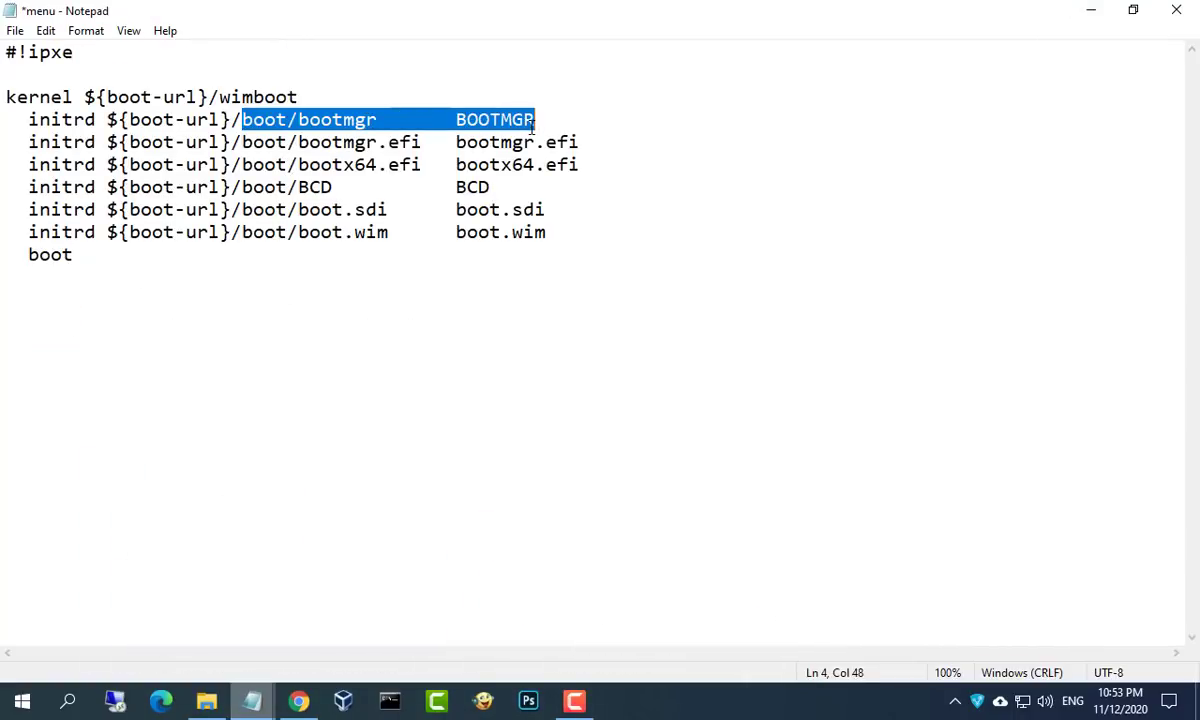
pyautogui.moveTo(31, 120); pyautogui.dragTo(552, 240)
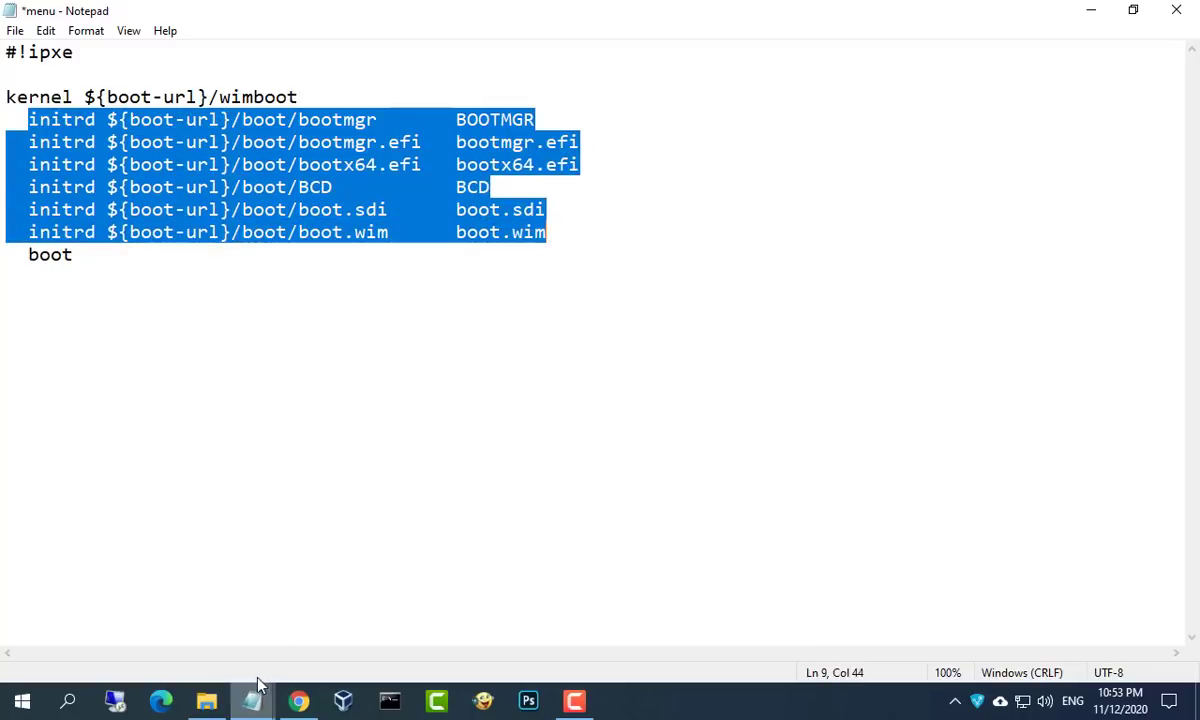
# Check the six initrd entries against the six files in the boot folder
pyautogui.moveTo(206, 701)
pyautogui.click(240, 620)
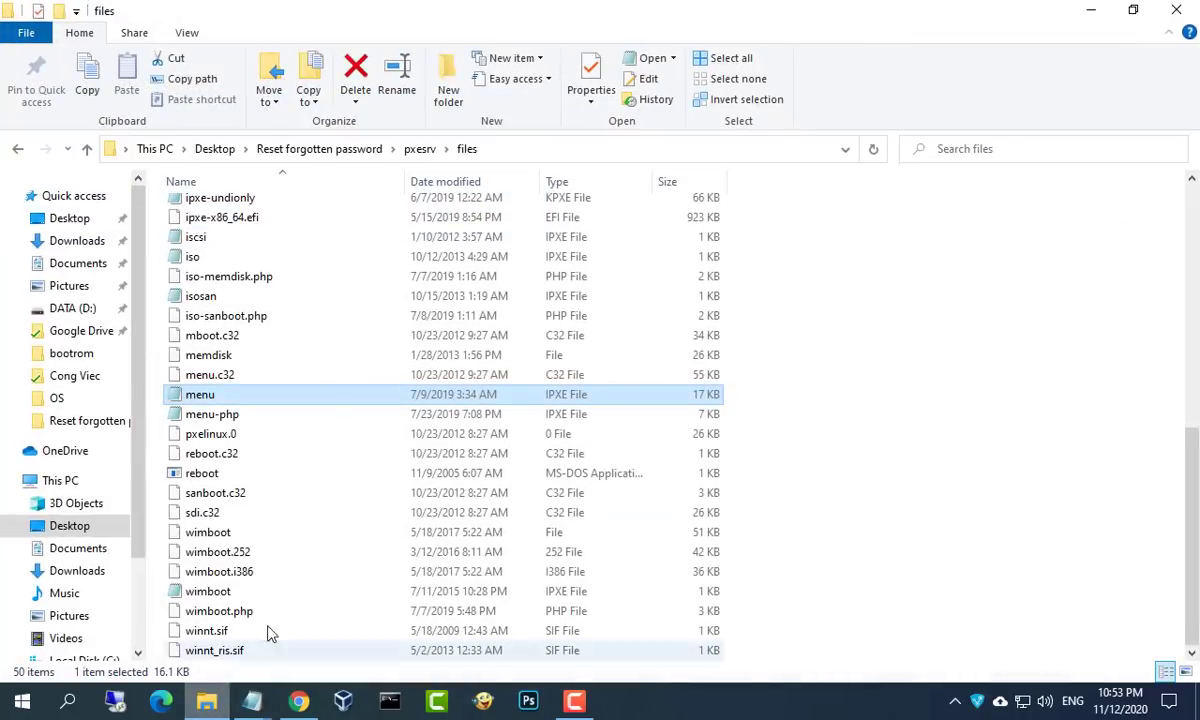
pyautogui.click(415, 148)
pyautogui.doubleClick(210, 205)
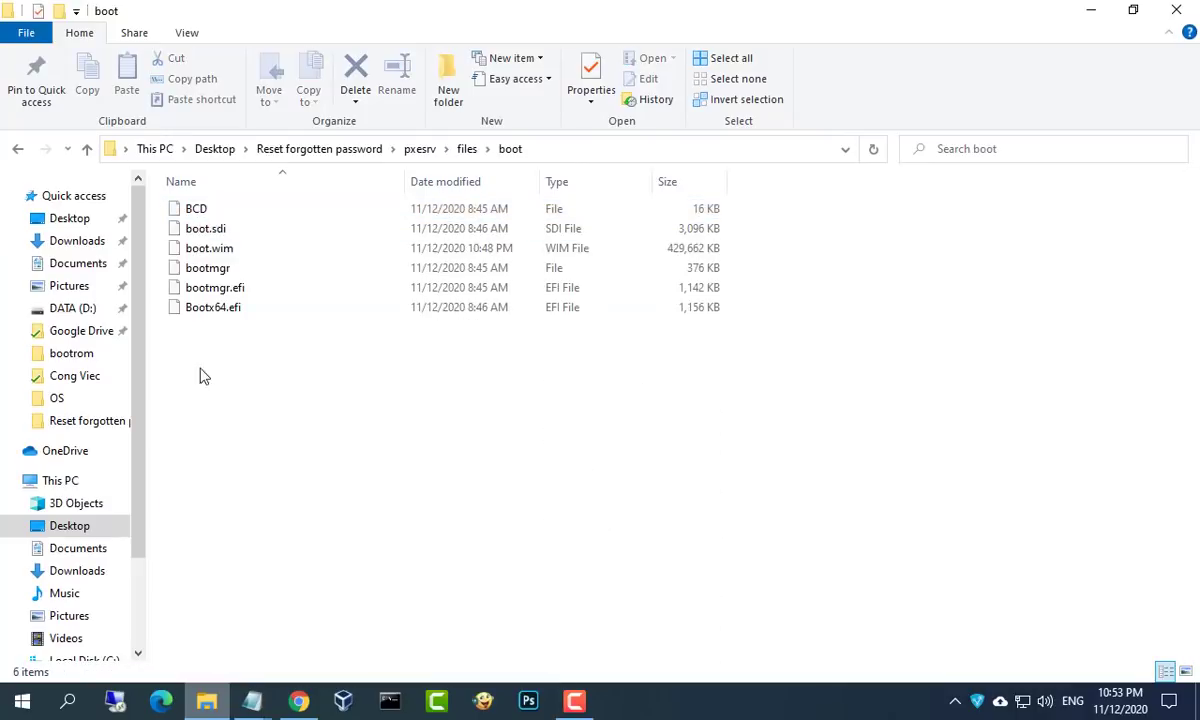
pyautogui.moveTo(197, 376); pyautogui.dragTo(267, 185)
pyautogui.click(1090, 10)
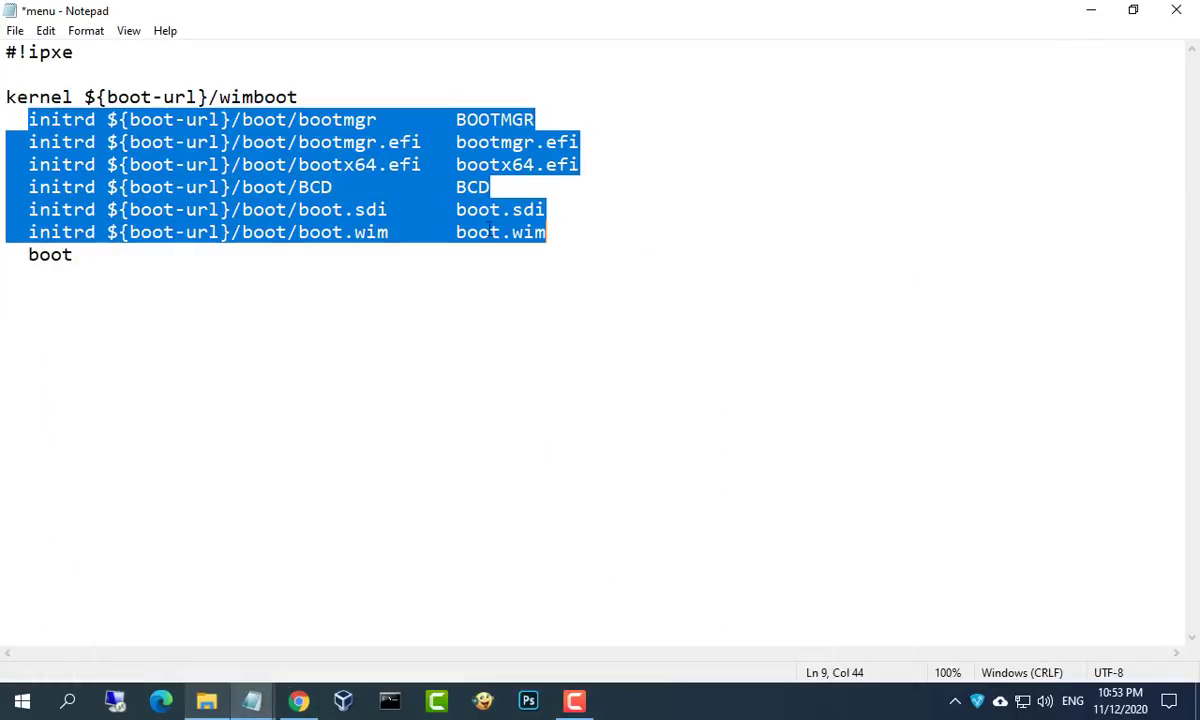
pyautogui.click(287, 118)
pyautogui.doubleClick(287, 118)
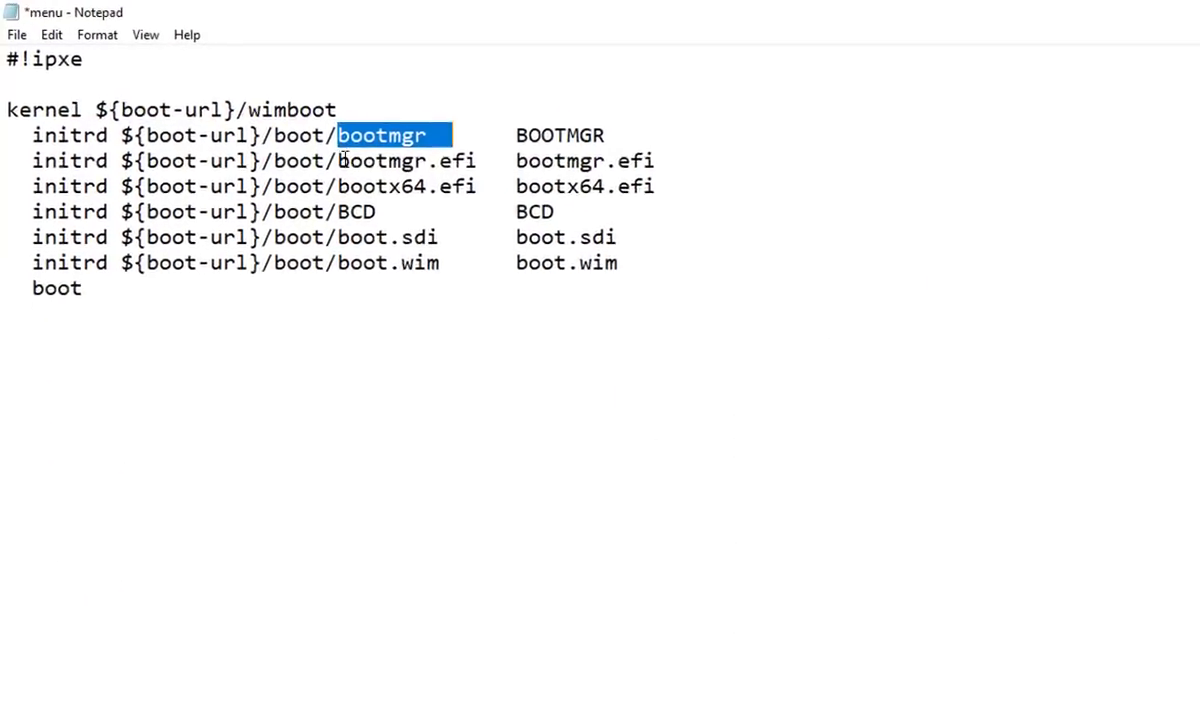
pyautogui.moveTo(455, 142); pyautogui.dragTo(309, 144)
pyautogui.moveTo(507, 280); pyautogui.dragTo(780, 283)
pyautogui.moveTo(536, 324); pyautogui.dragTo(850, 324)
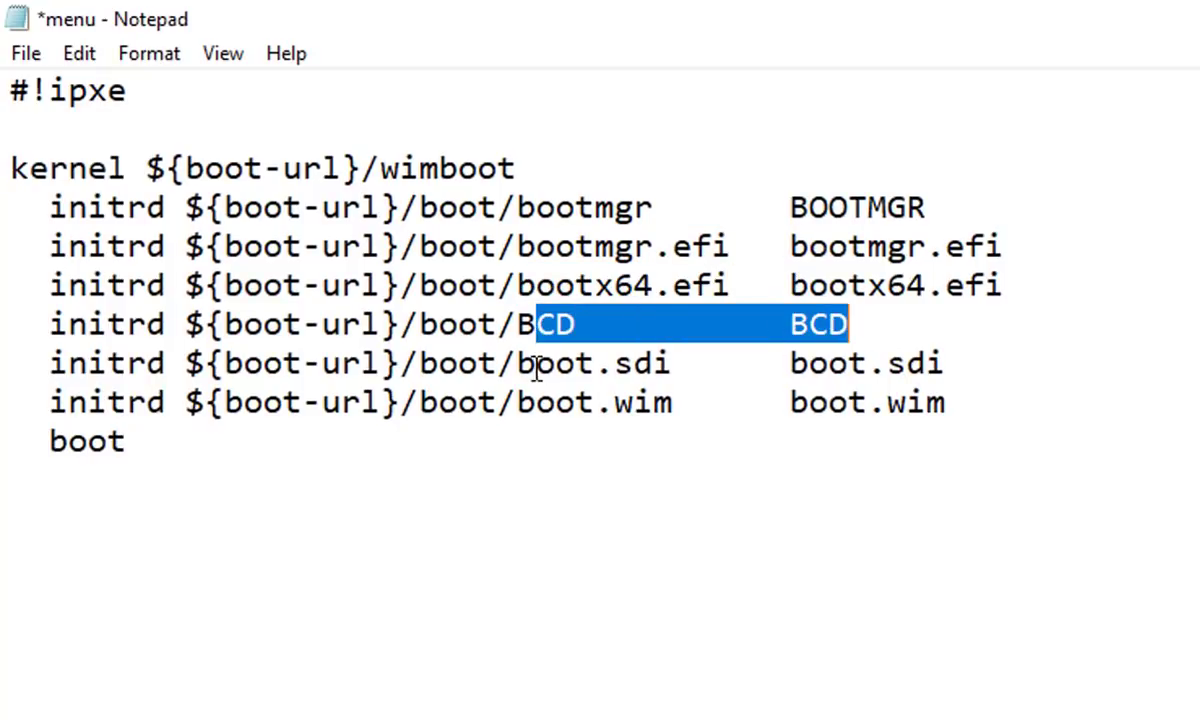
pyautogui.moveTo(536, 363); pyautogui.dragTo(942, 363)
pyautogui.moveTo(517, 402); pyautogui.dragTo(945, 402)
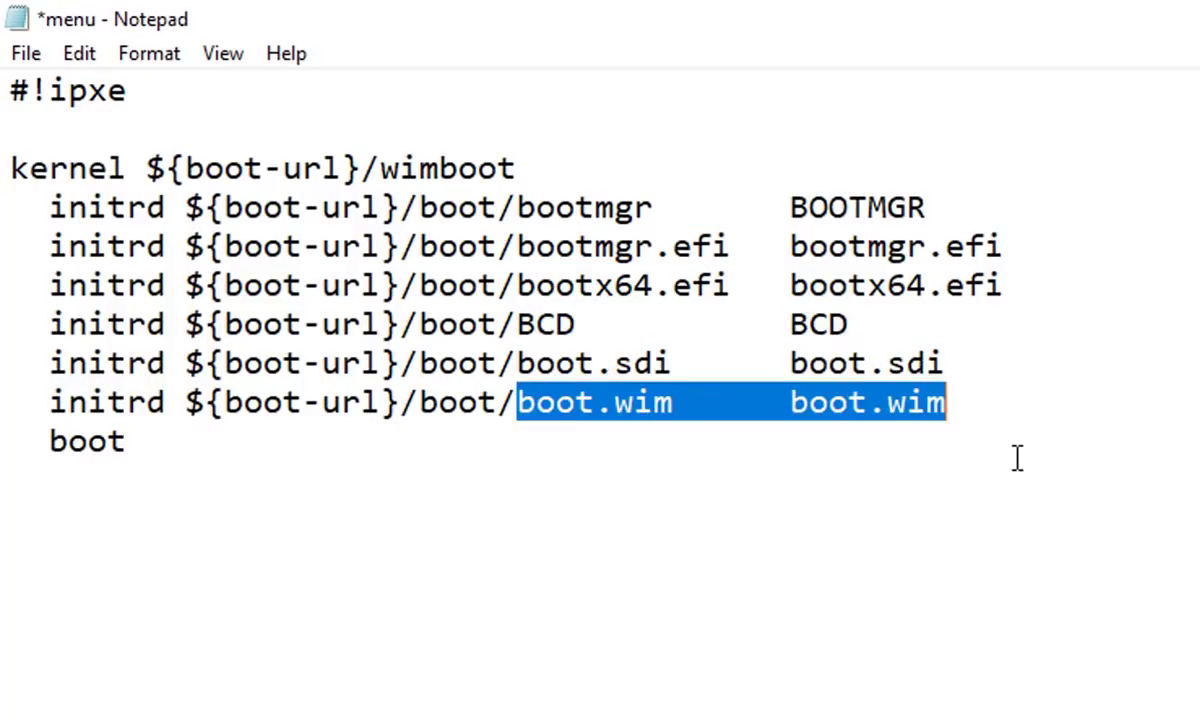
# Save and close menu.ipxe, then review the firewall step in the notes
pyautogui.click(26, 53)
pyautogui.click(54, 125)
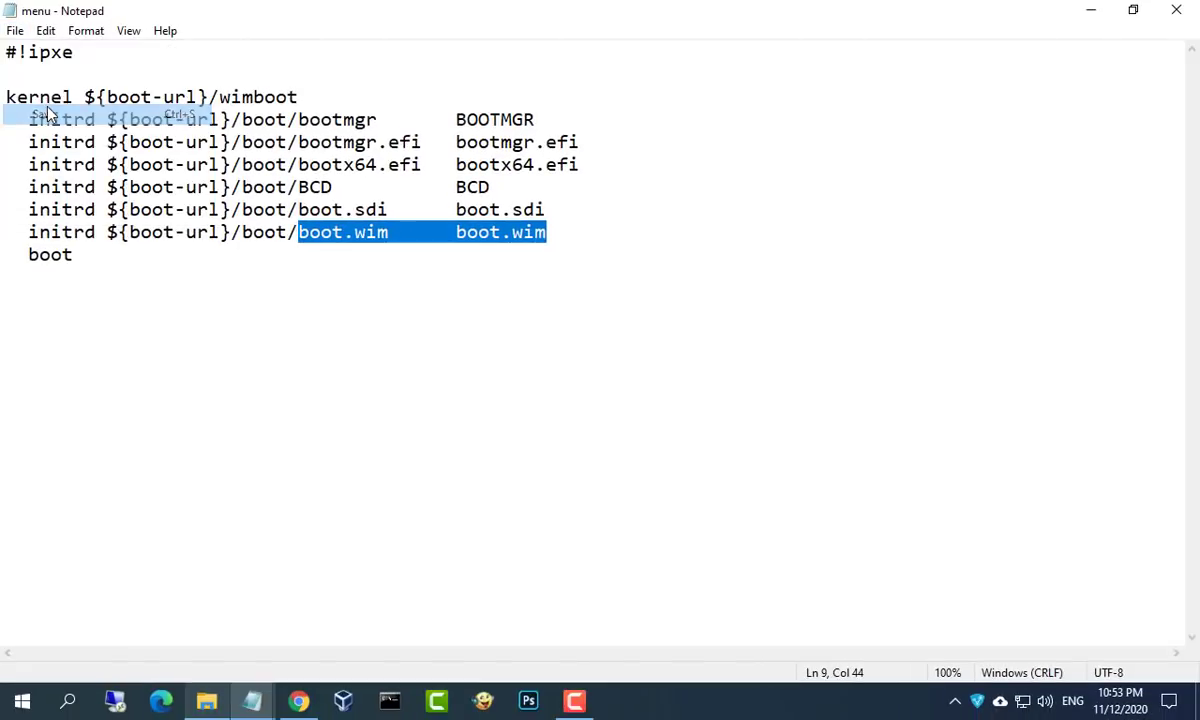
pyautogui.click(1168, 18)
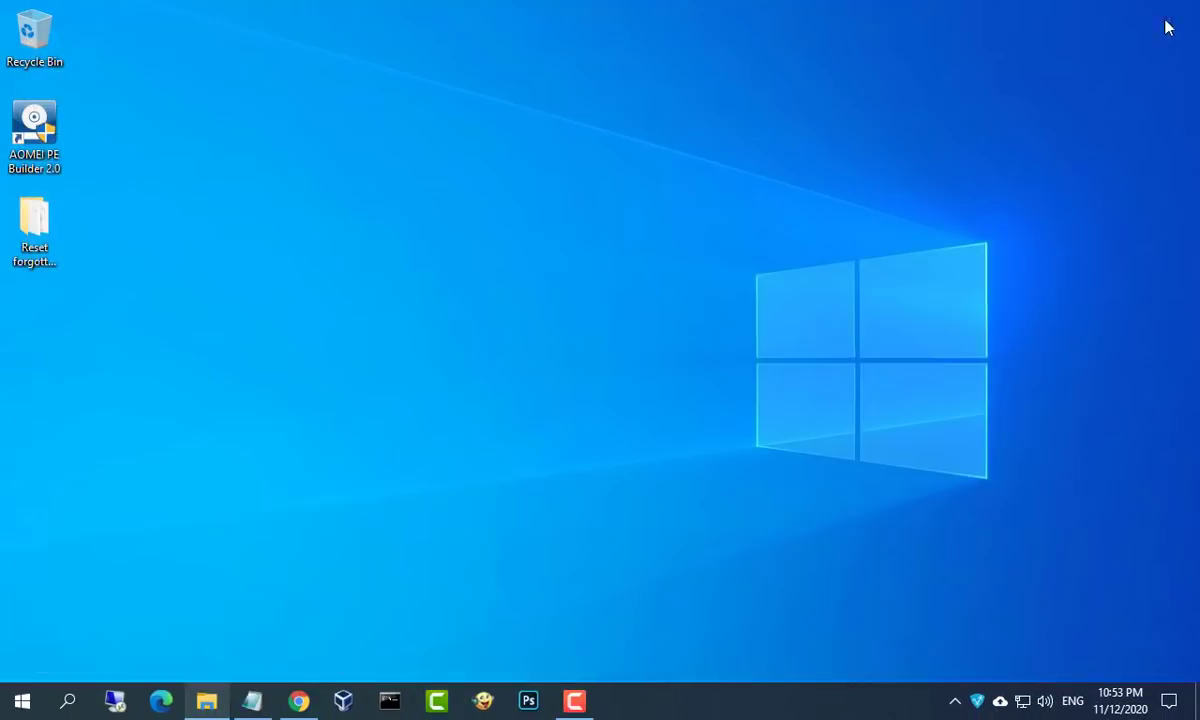
pyautogui.click(252, 700)
pyautogui.scroll(-2, 398, 514)
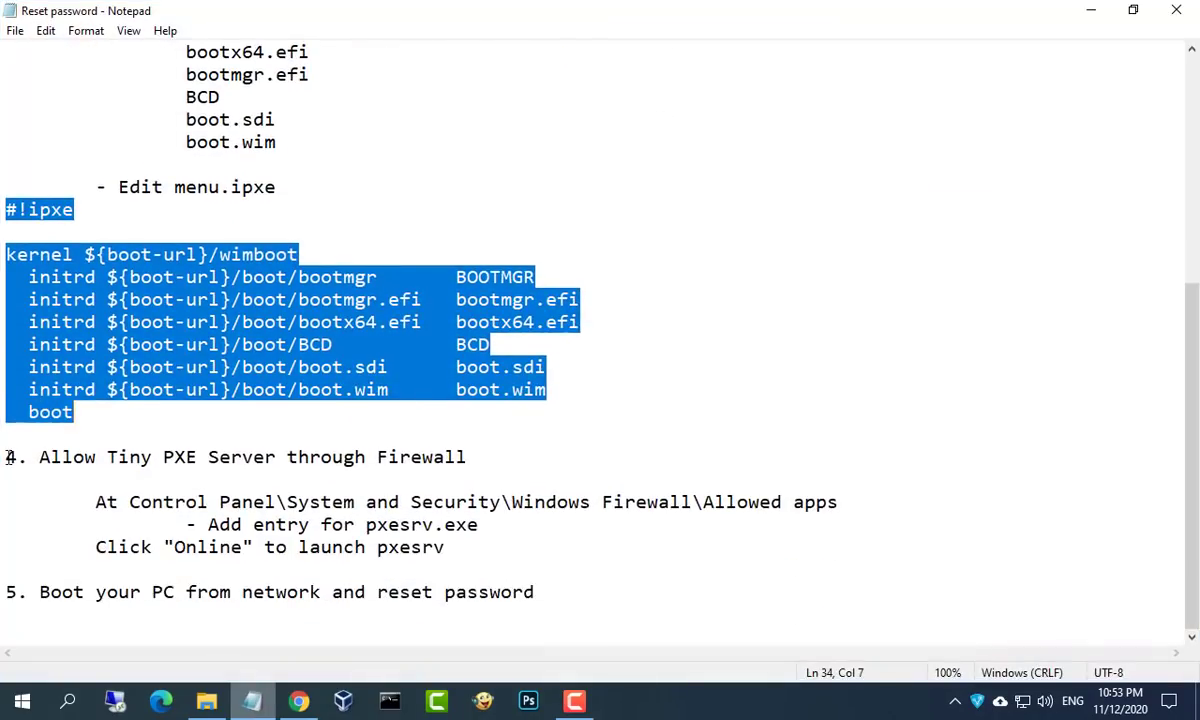
pyautogui.moveTo(6, 457); pyautogui.dragTo(450, 547)
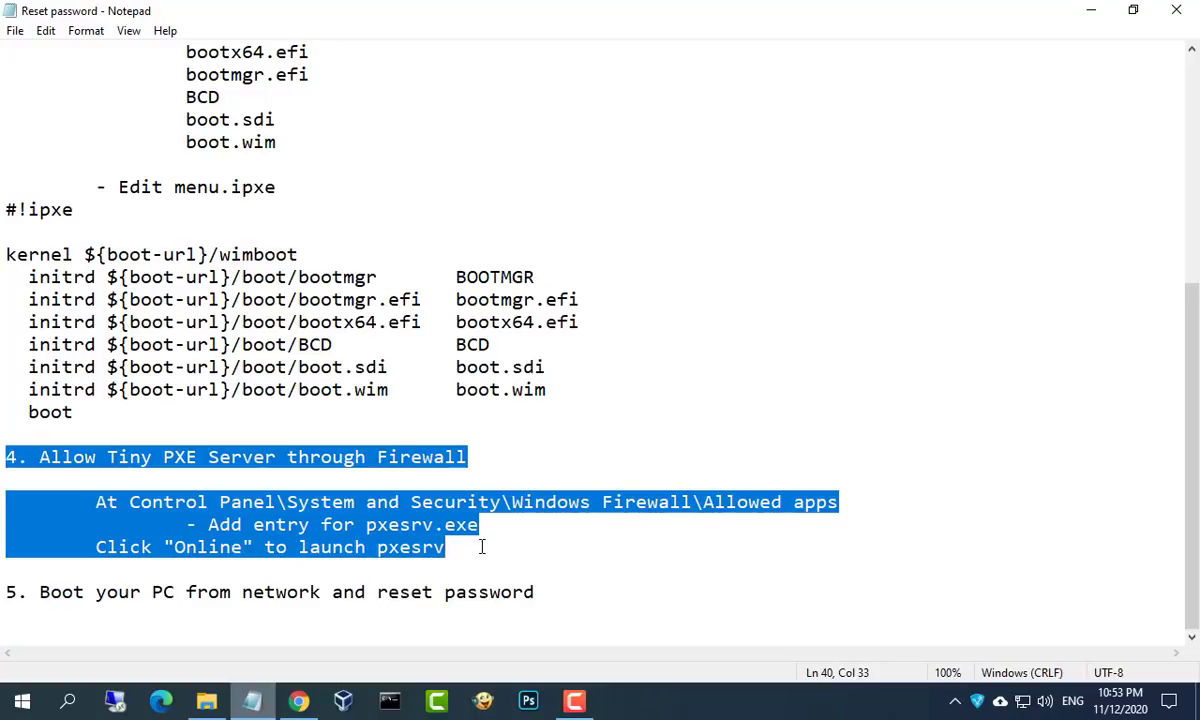
pyautogui.click(1091, 10)
pyautogui.click(22, 700)
# Open Control Panel's firewall allowed-apps list and unlock it with Change settings
pyautogui.click(69, 700)
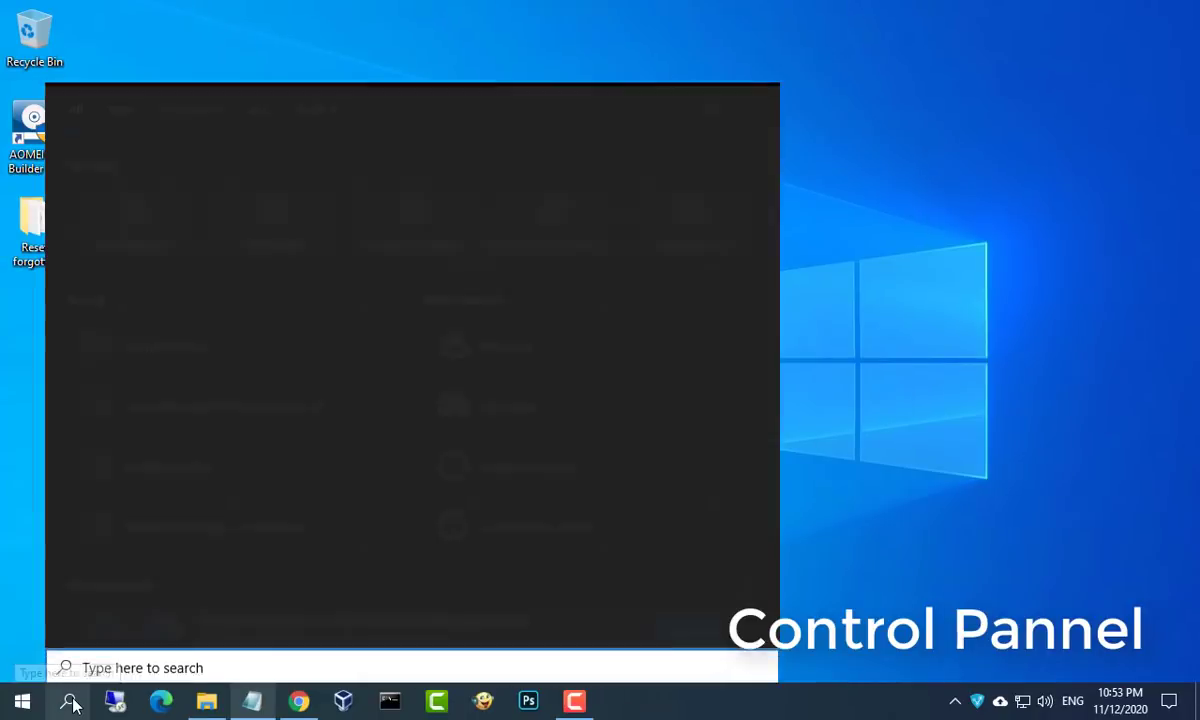
pyautogui.write('CON')
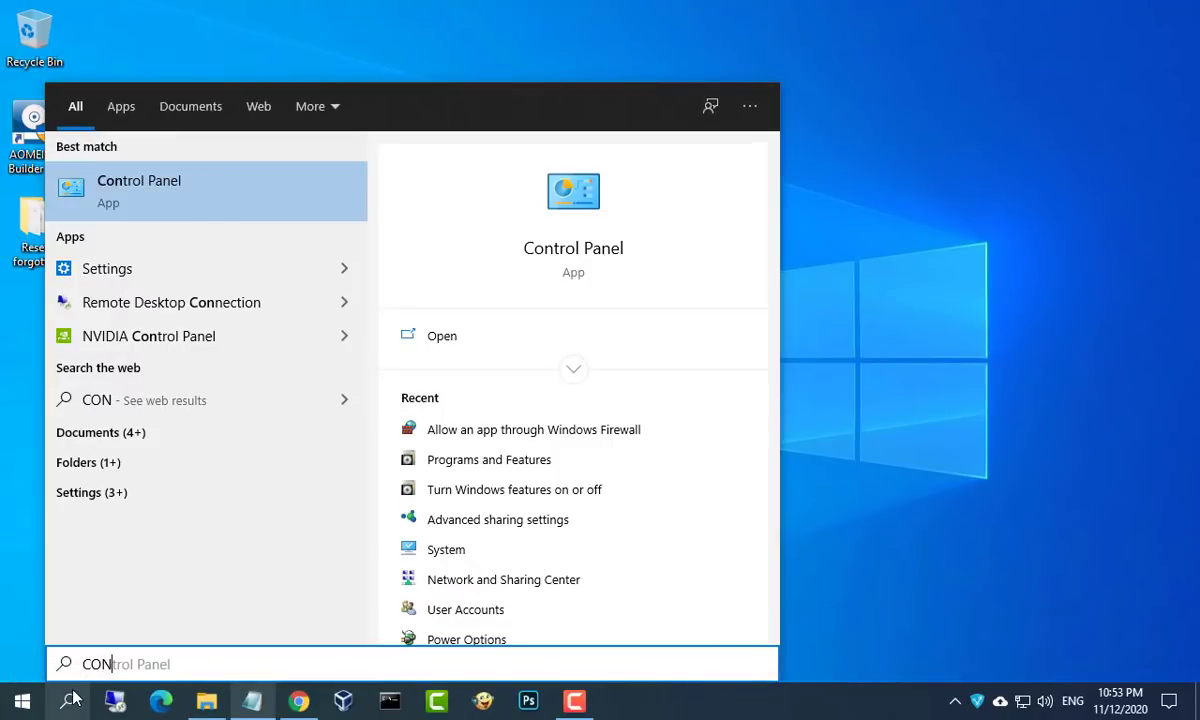
pyautogui.click(566, 222)
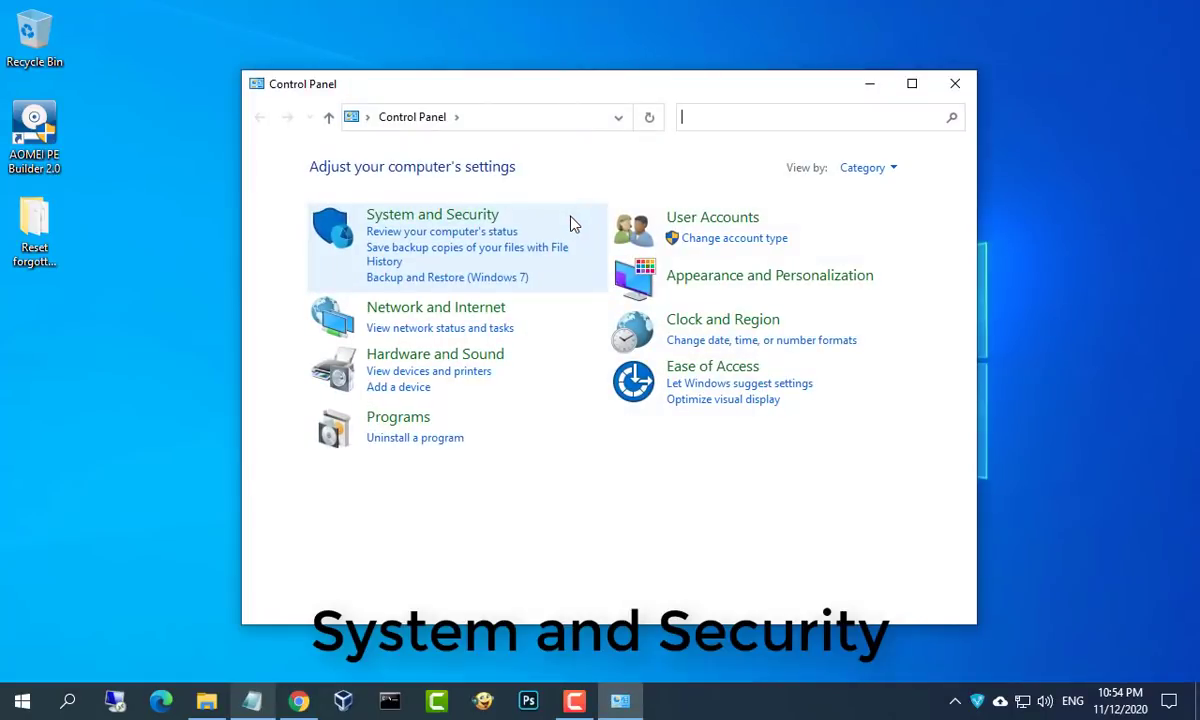
pyautogui.click(911, 84)
pyautogui.click(335, 135)
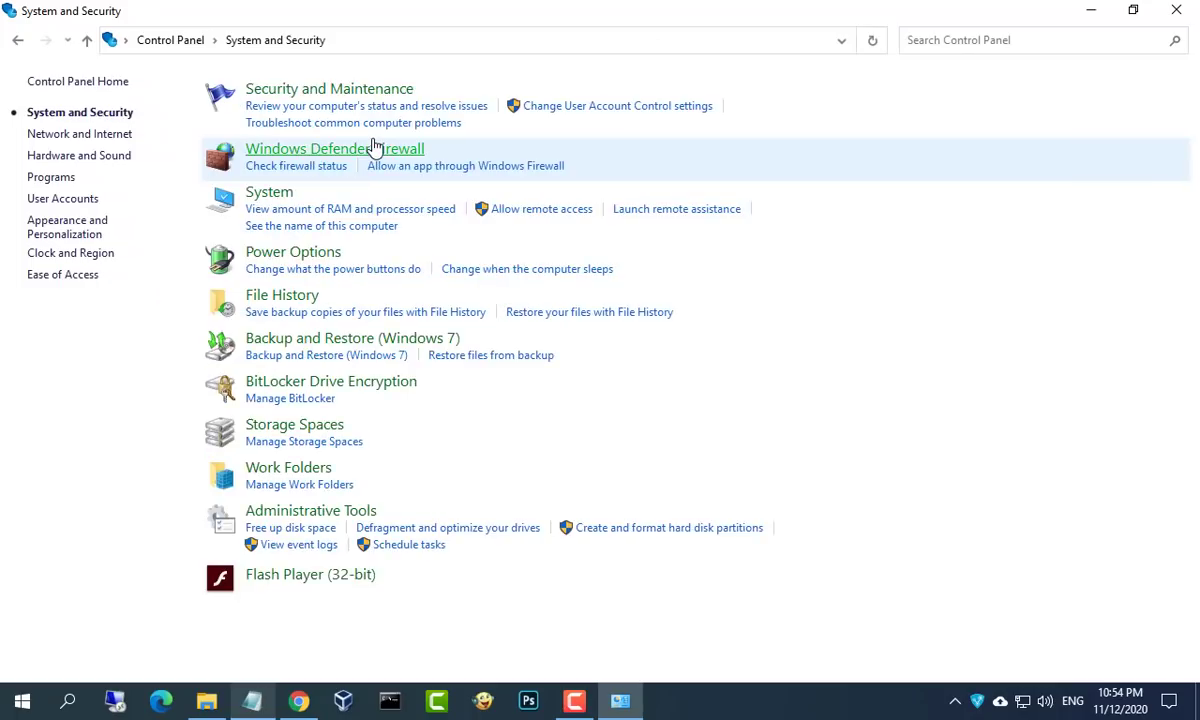
pyautogui.click(498, 168)
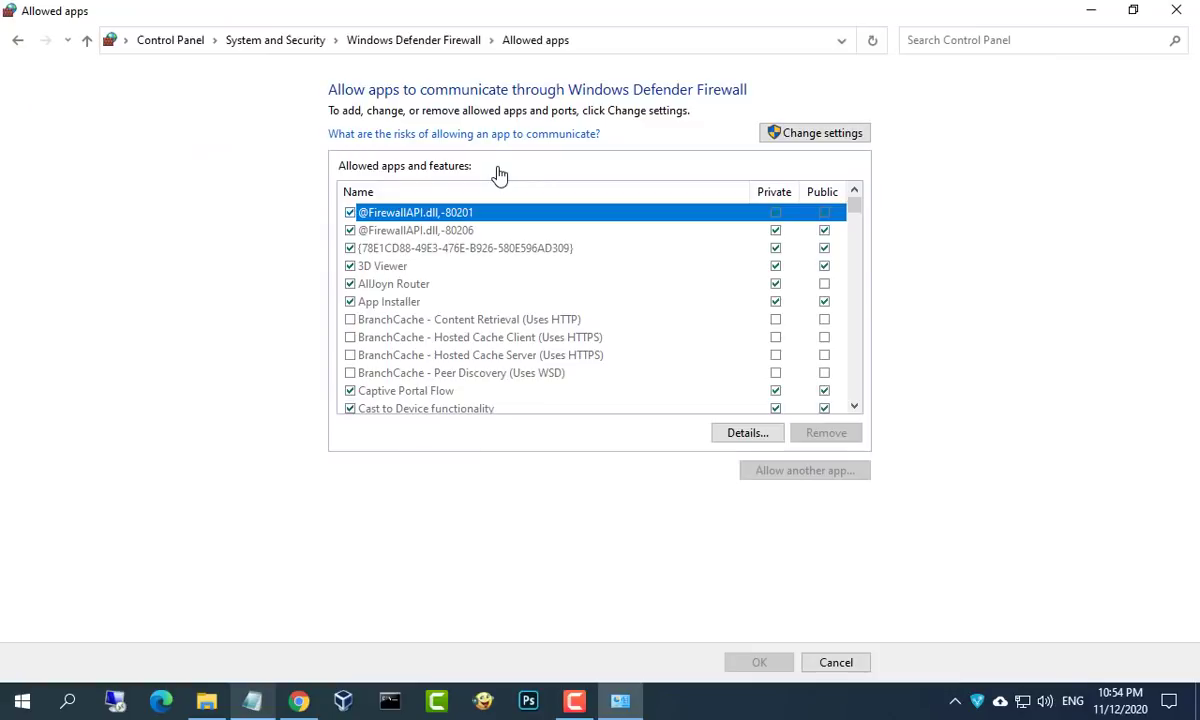
pyautogui.click(815, 133)
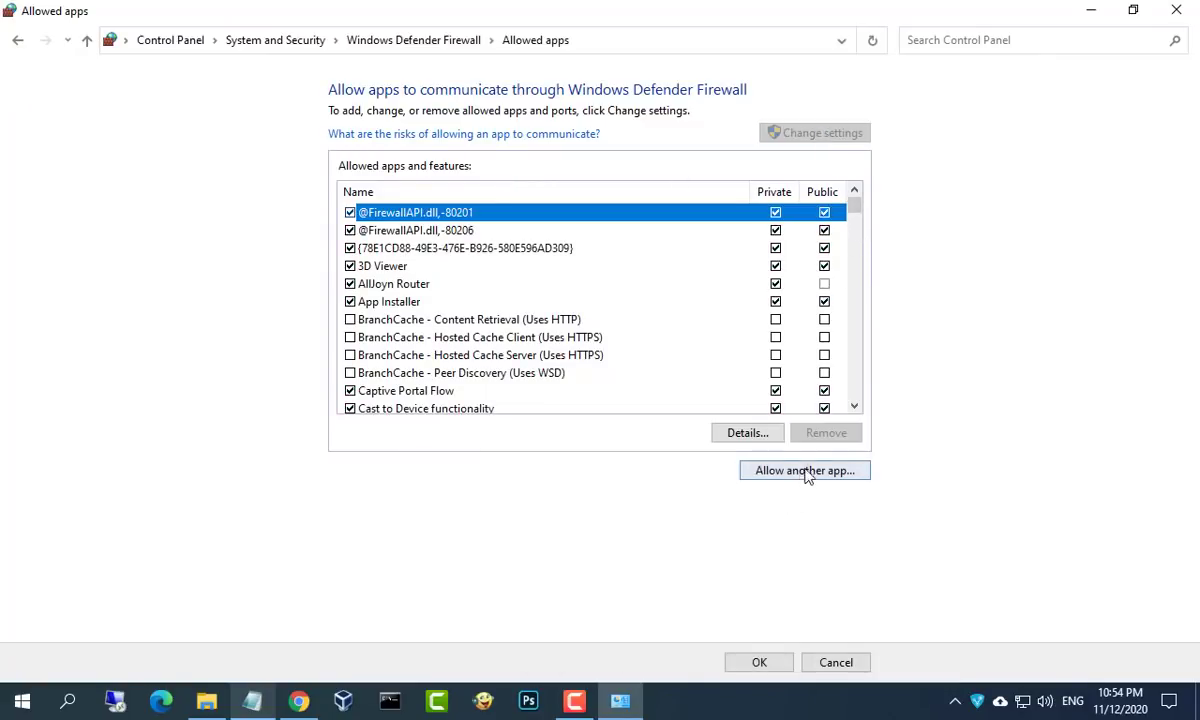
# Add Desktop\Reset forgotten password\pxesrv\pxesrv.exe as an allowed app, confirm with OK, and close
pyautogui.click(797, 476)
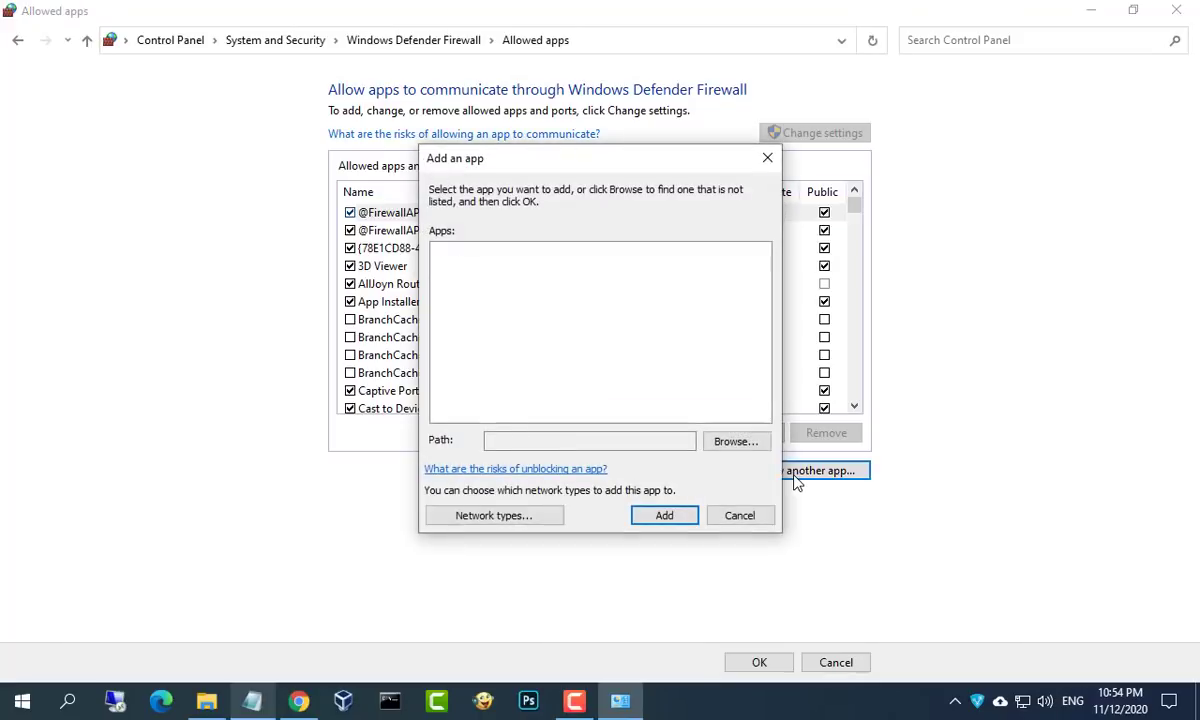
pyautogui.click(740, 443)
pyautogui.click(503, 347)
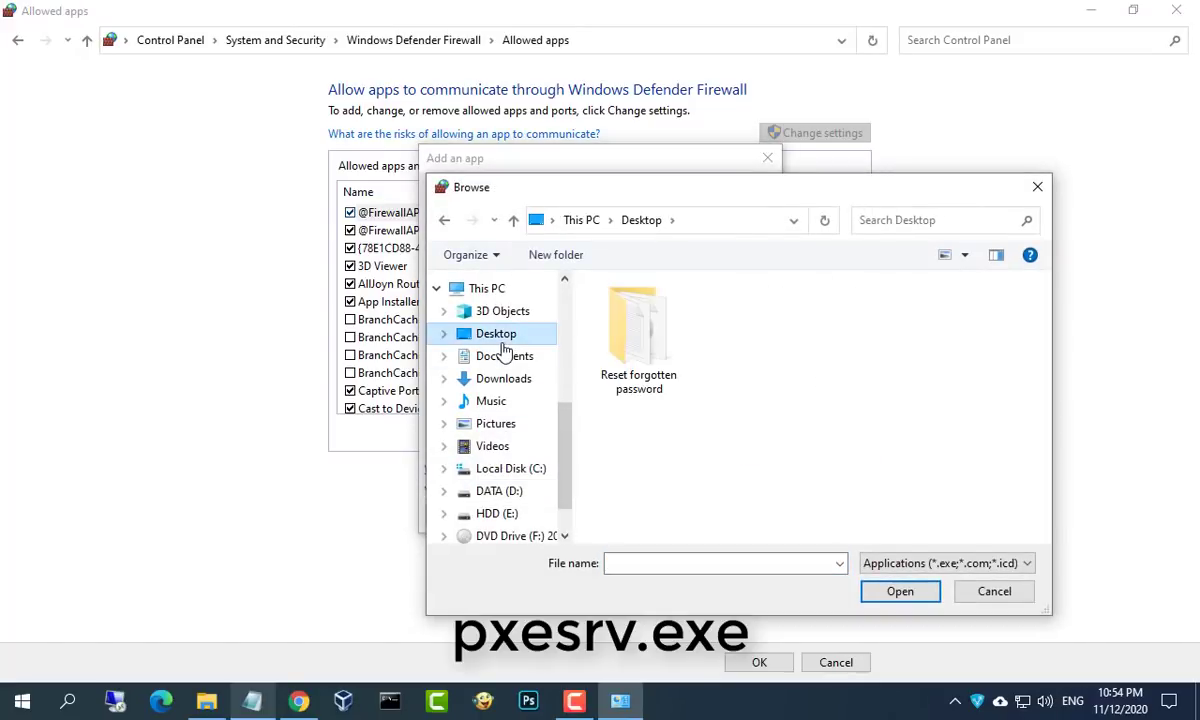
pyautogui.doubleClick(651, 343)
pyautogui.doubleClick(648, 333)
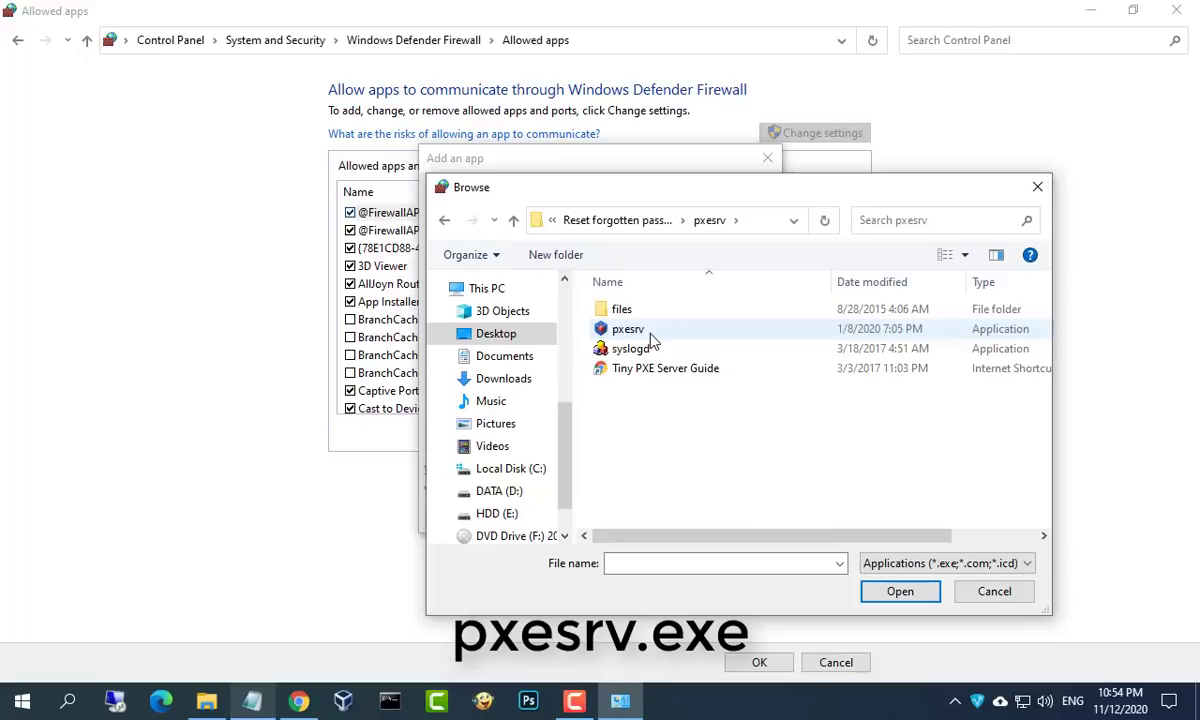
pyautogui.click(645, 333)
pyautogui.click(898, 591)
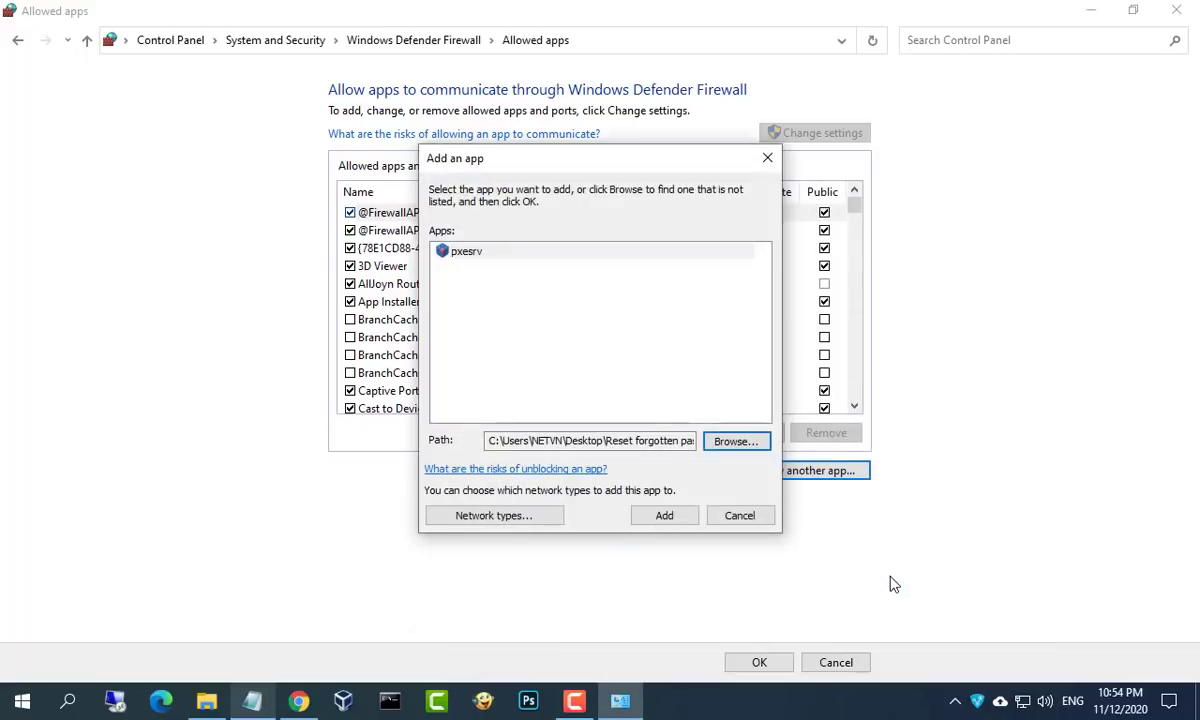
pyautogui.click(527, 253)
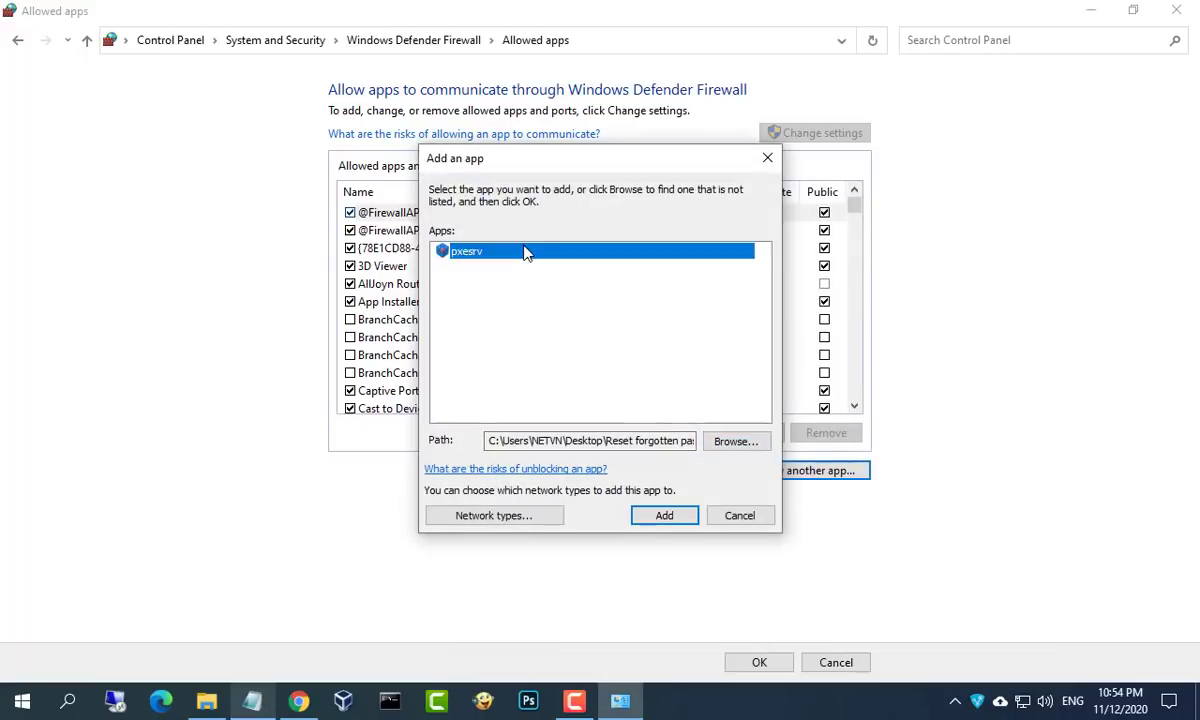
pyautogui.click(684, 520)
pyautogui.click(514, 391)
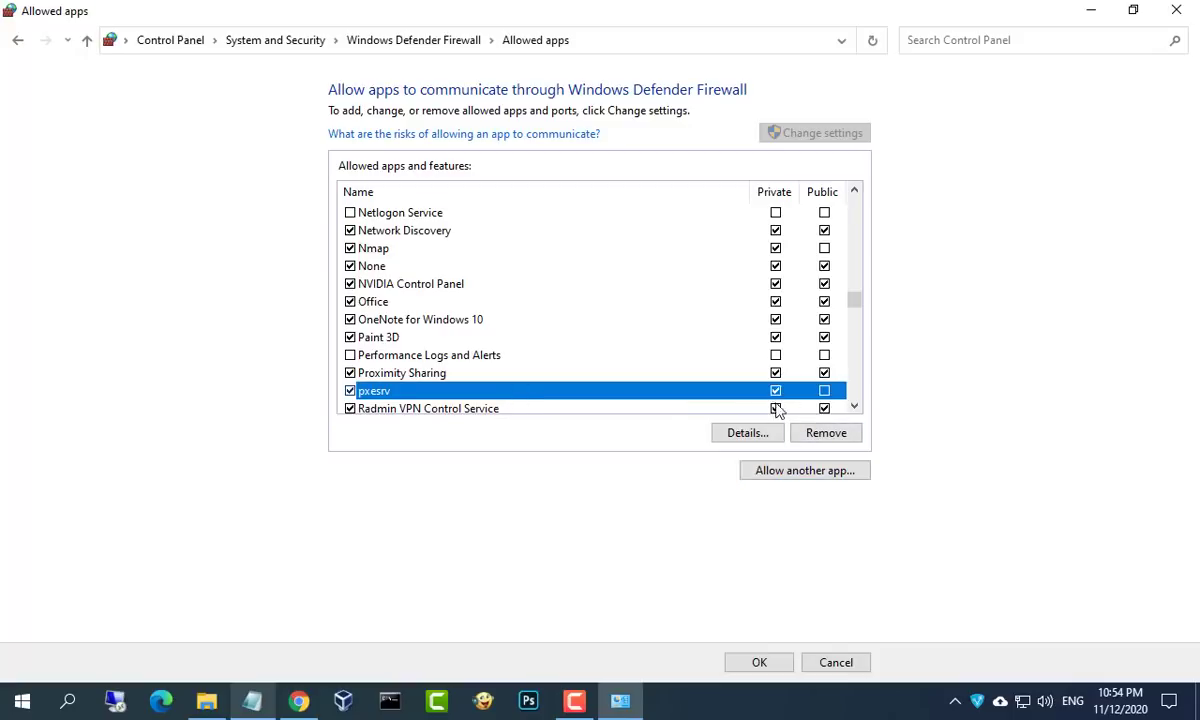
pyautogui.click(775, 664)
pyautogui.click(1177, 12)
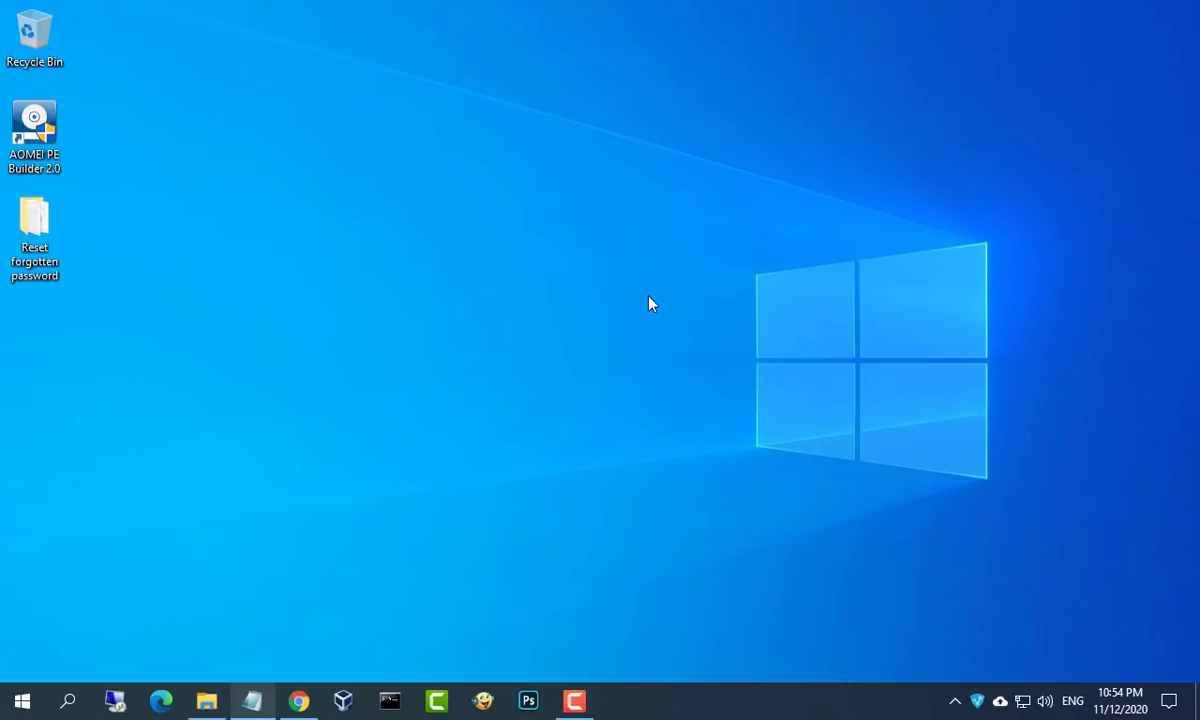
# Check the notes' instruction for launching pxesrv online
pyautogui.click(252, 700)
pyautogui.moveTo(96, 547); pyautogui.dragTo(465, 548)
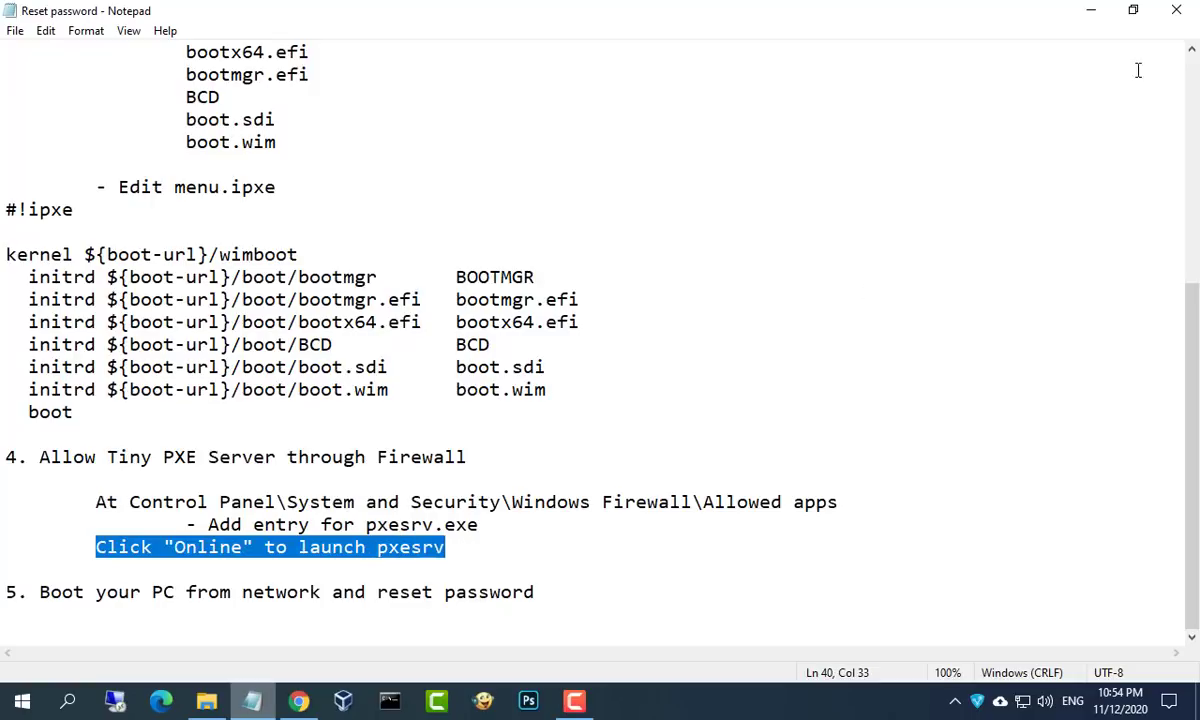
pyautogui.click(1091, 10)
# Launch pxesrv.exe from the pxesrv folder and set Tiny PXE Server Online
pyautogui.click(207, 701)
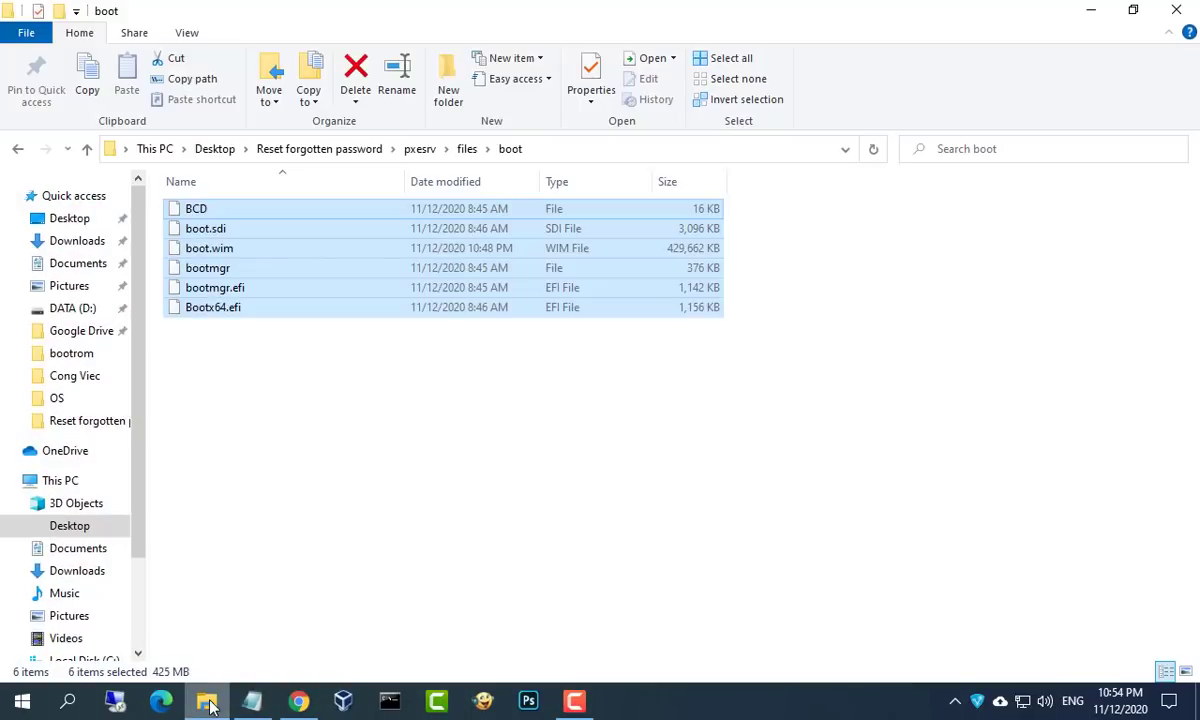
pyautogui.click(419, 149)
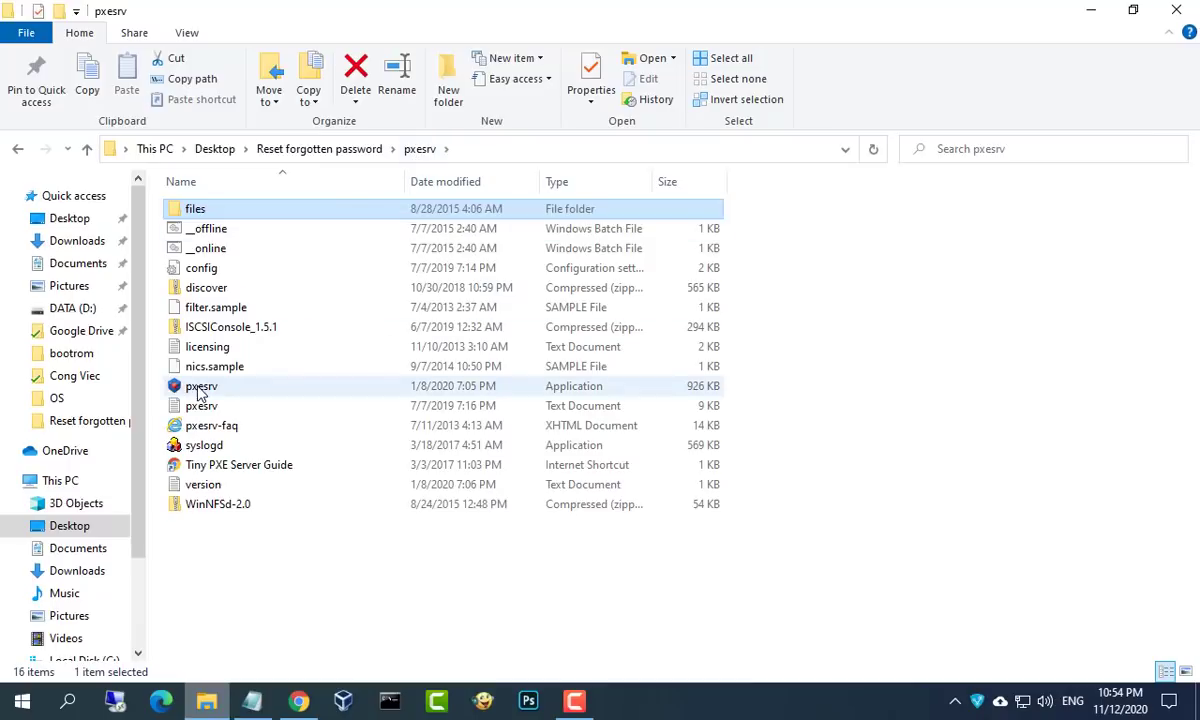
pyautogui.click(199, 390)
pyautogui.doubleClick(215, 395)
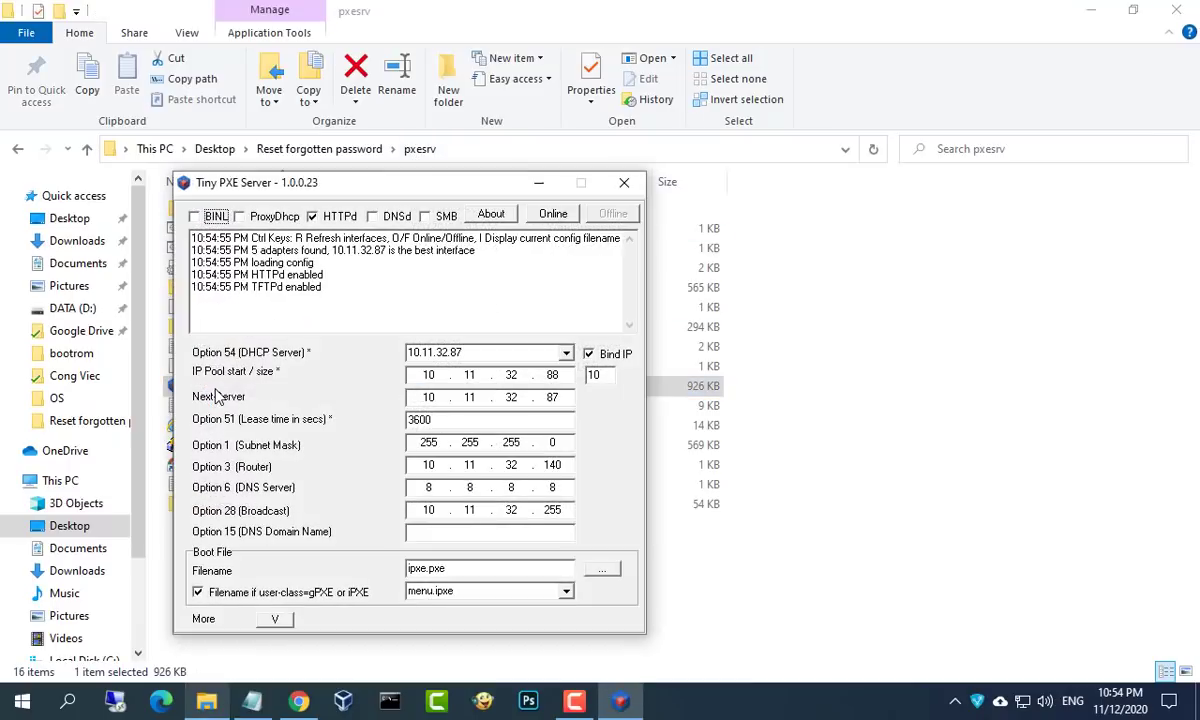
pyautogui.click(1188, 14)
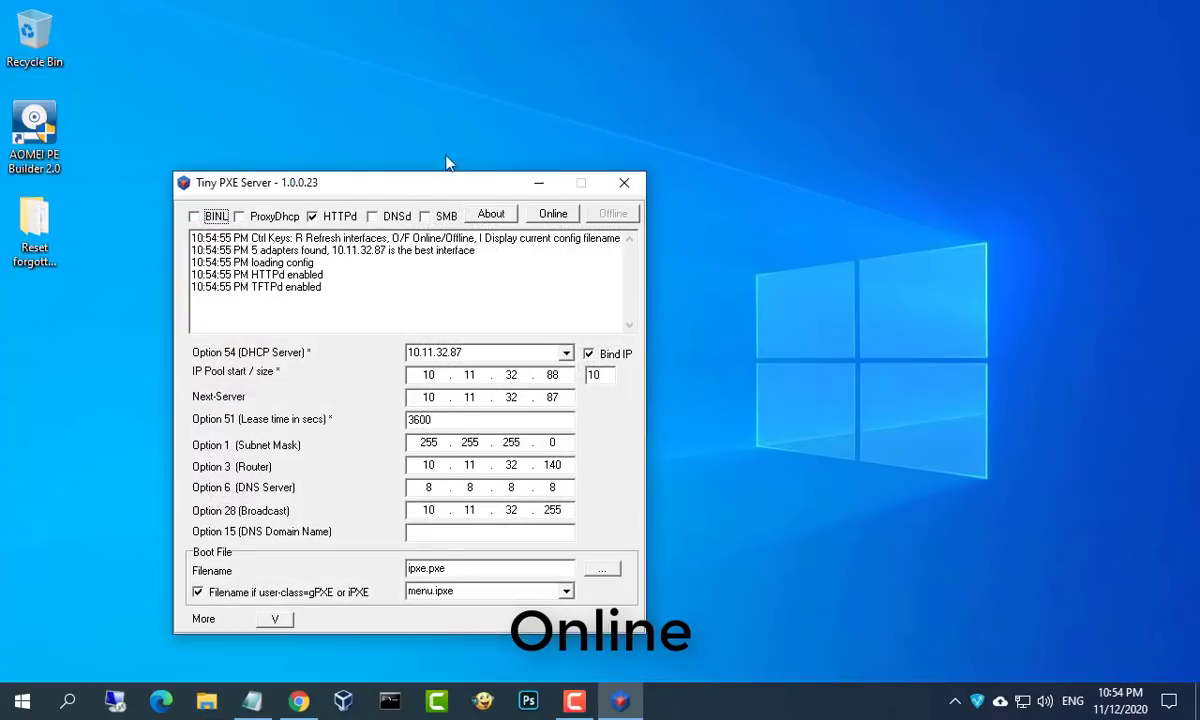
pyautogui.moveTo(404, 186); pyautogui.dragTo(343, 103)
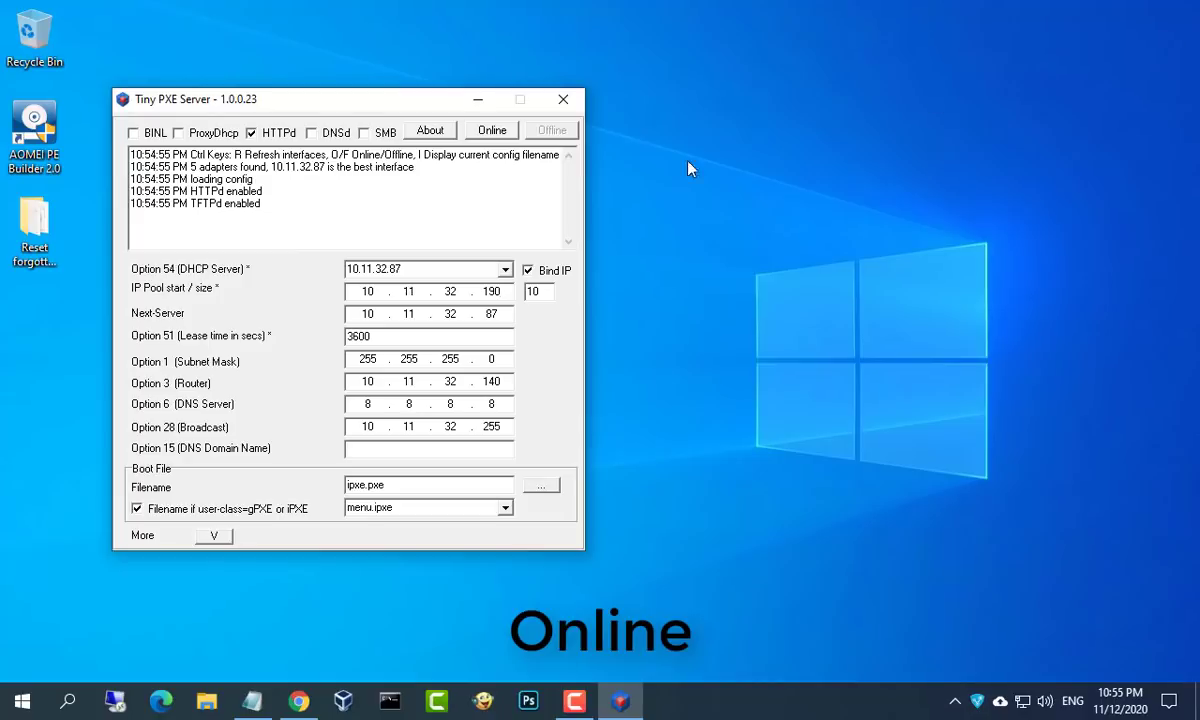
pyautogui.click(498, 132)
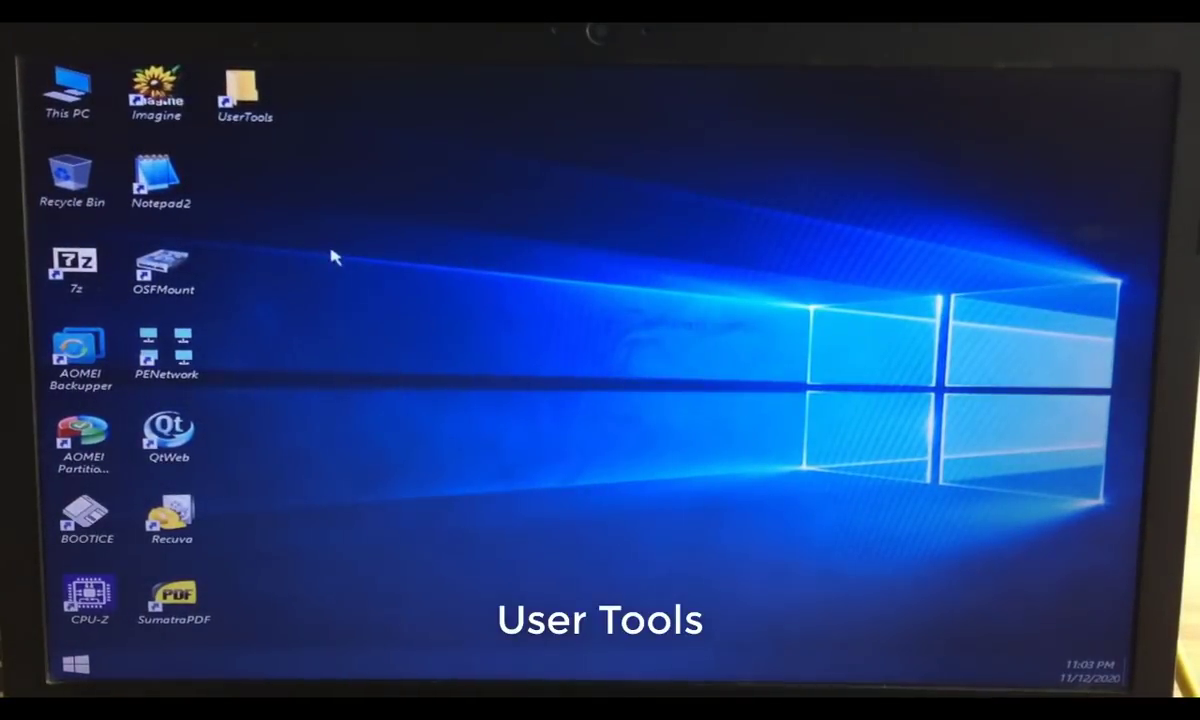
# Run ntpwedit64.exe from UserTools and load the SAM file past the hibernation warning
pyautogui.click(258, 110)
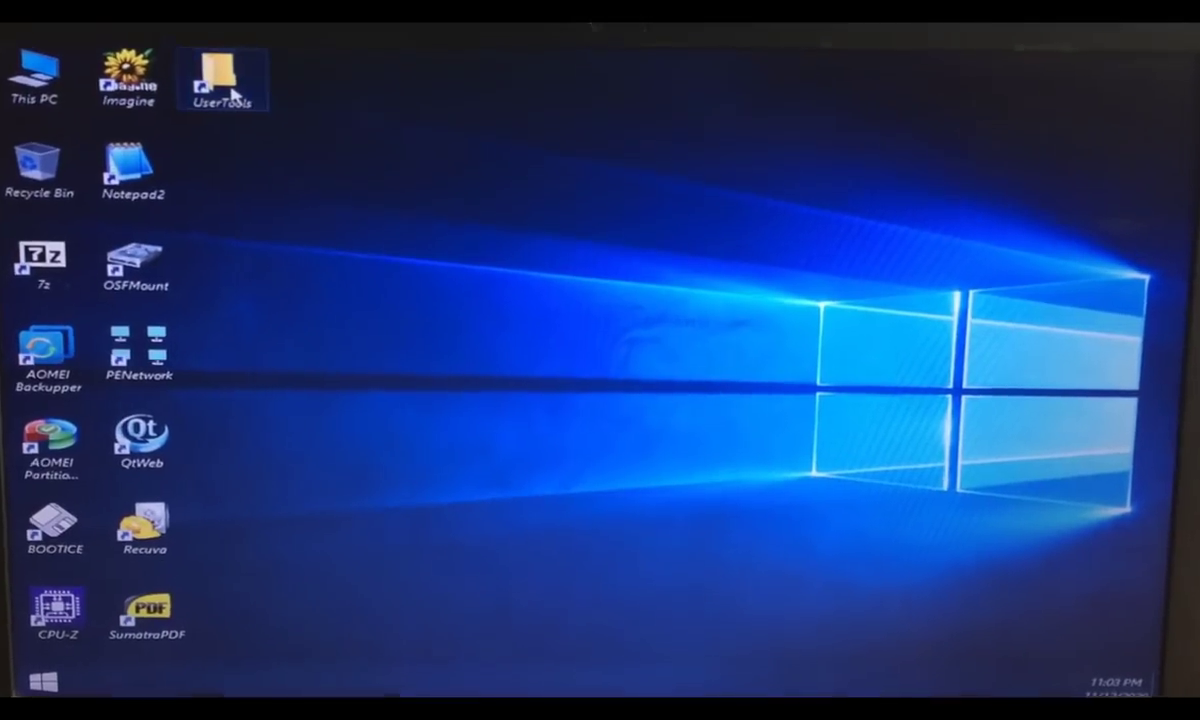
pyautogui.doubleClick(255, 108)
pyautogui.doubleClick(447, 183)
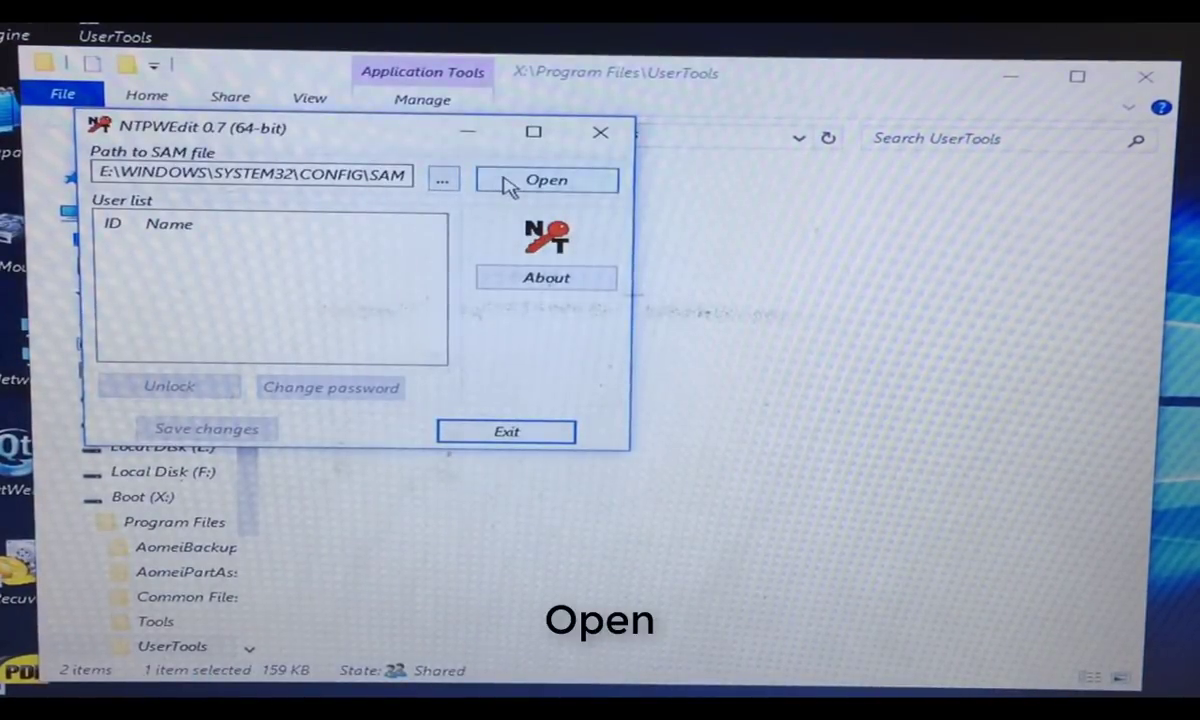
pyautogui.click(505, 180)
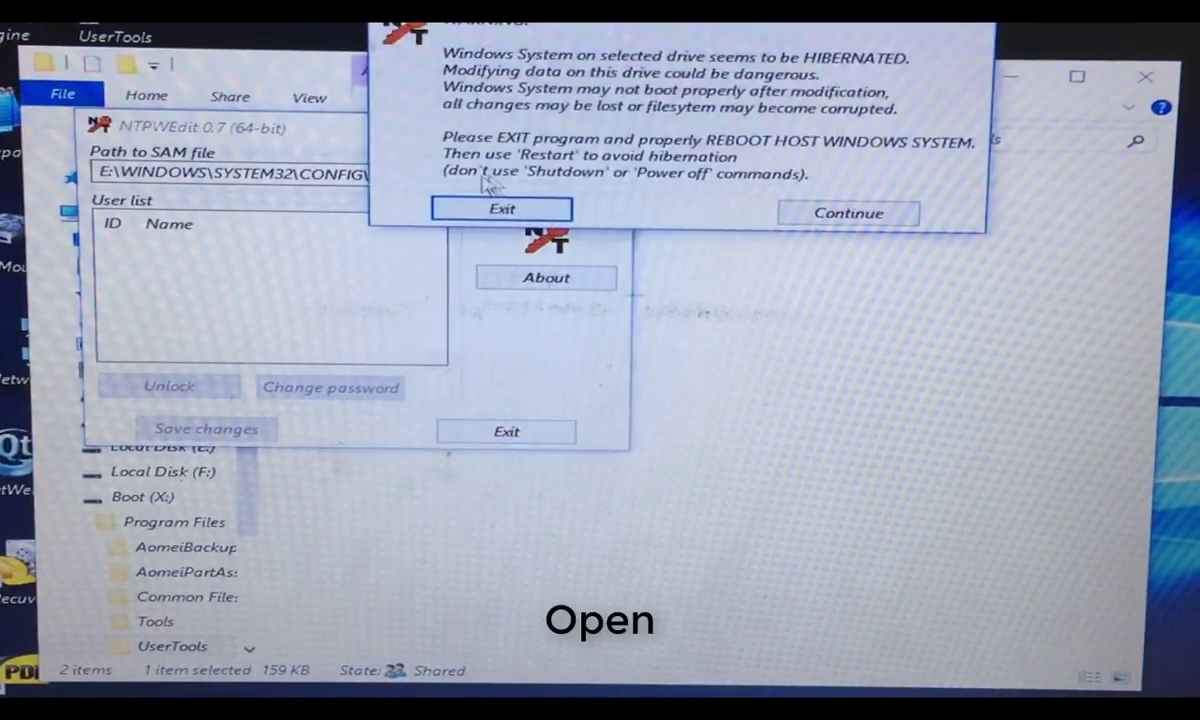
pyautogui.click(828, 220)
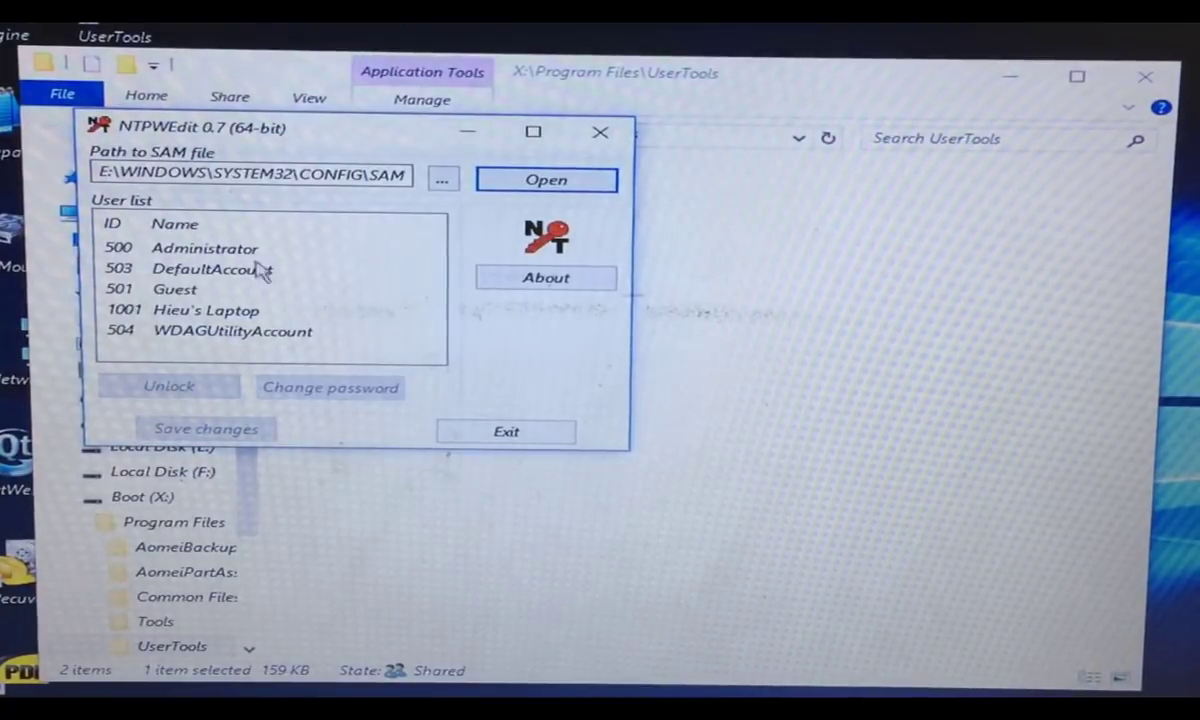
# Set an empty password for Administrator and save the change to SAM
pyautogui.click(243, 255)
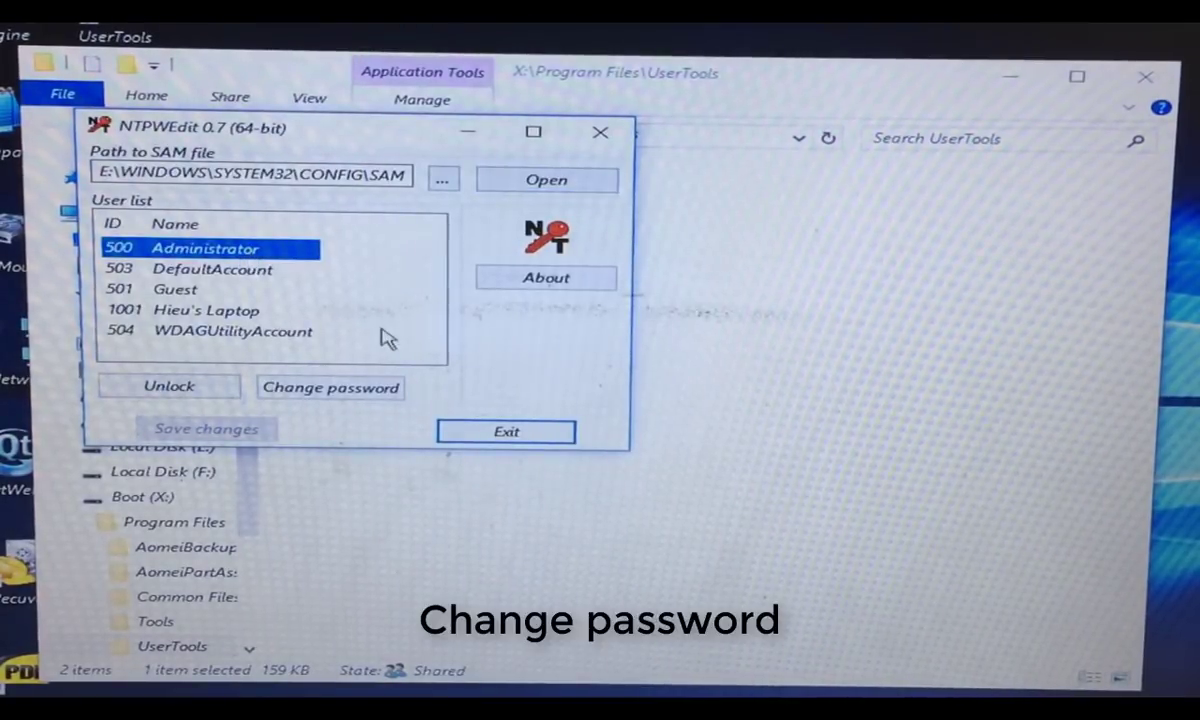
pyautogui.click(366, 393)
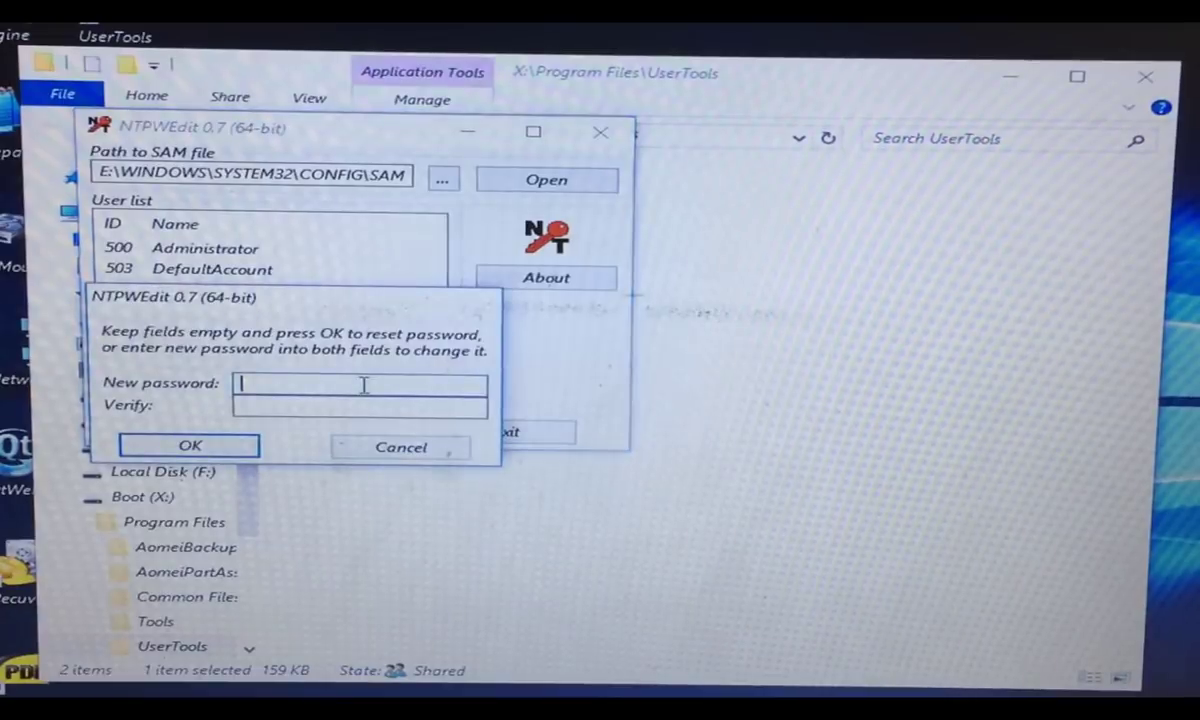
pyautogui.press('Tab')
pyautogui.click(190, 447)
pyautogui.click(205, 430)
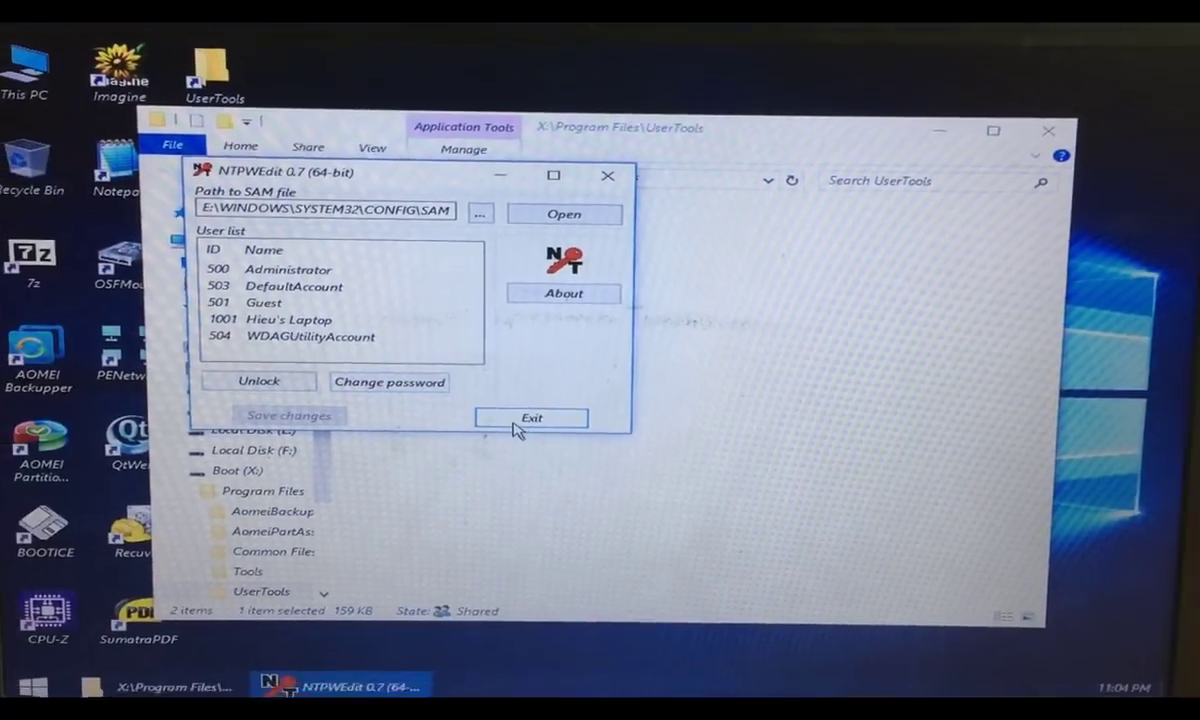
# Exit NTPWEdit, close the UserTools window and open the WinPE Start menu
pyautogui.click(506, 431)
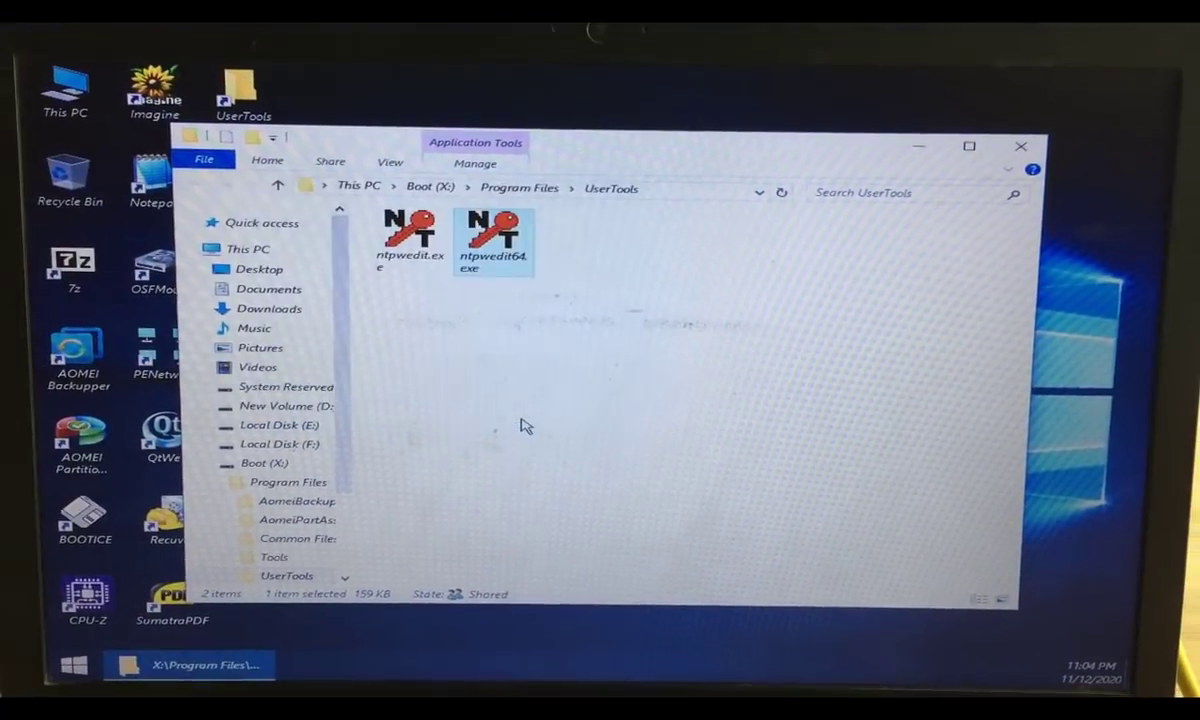
pyautogui.click(1020, 146)
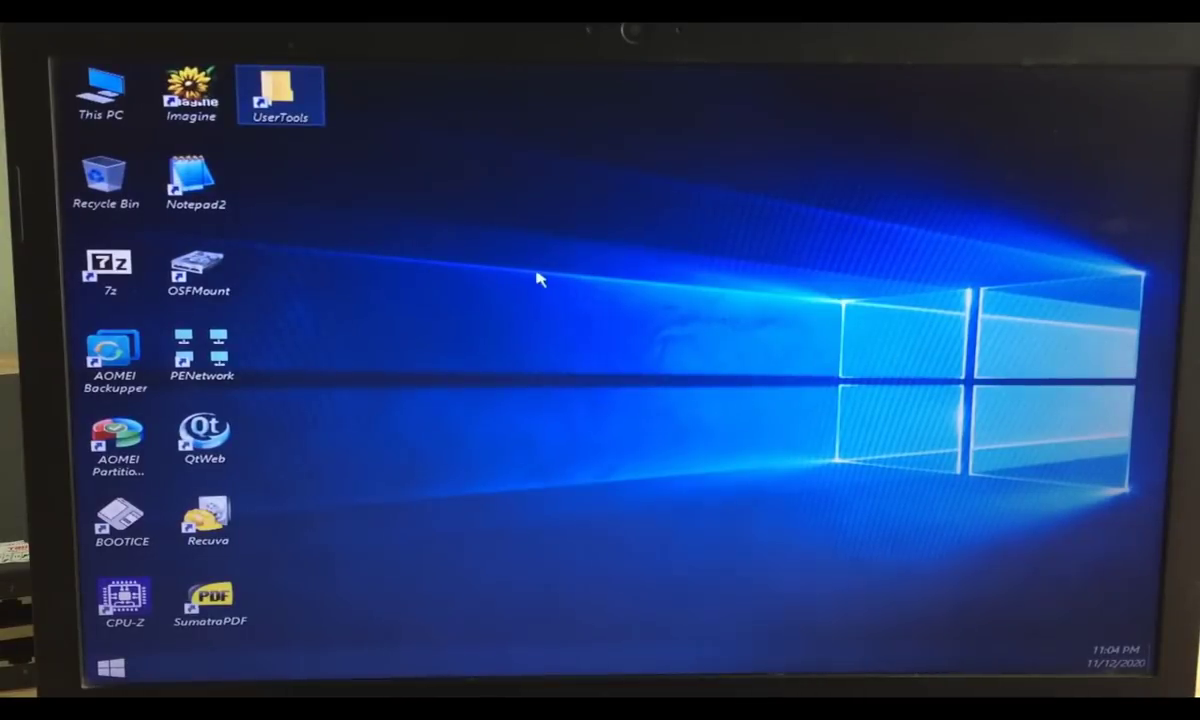
pyautogui.click(112, 669)
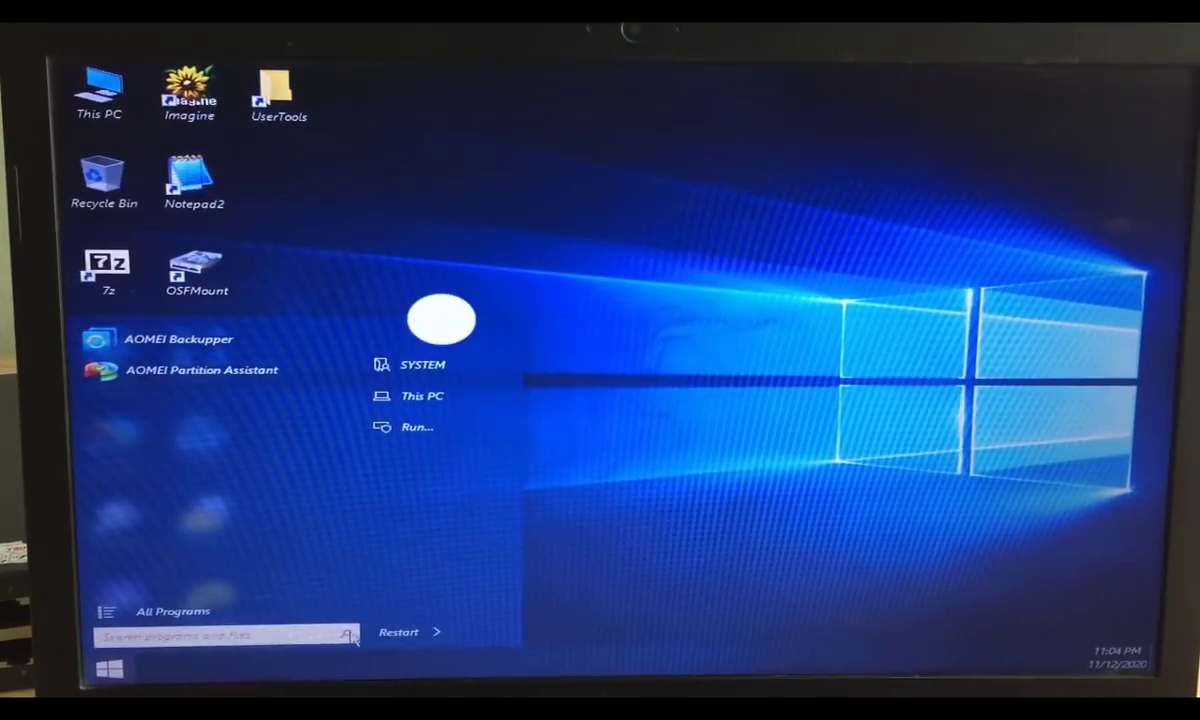